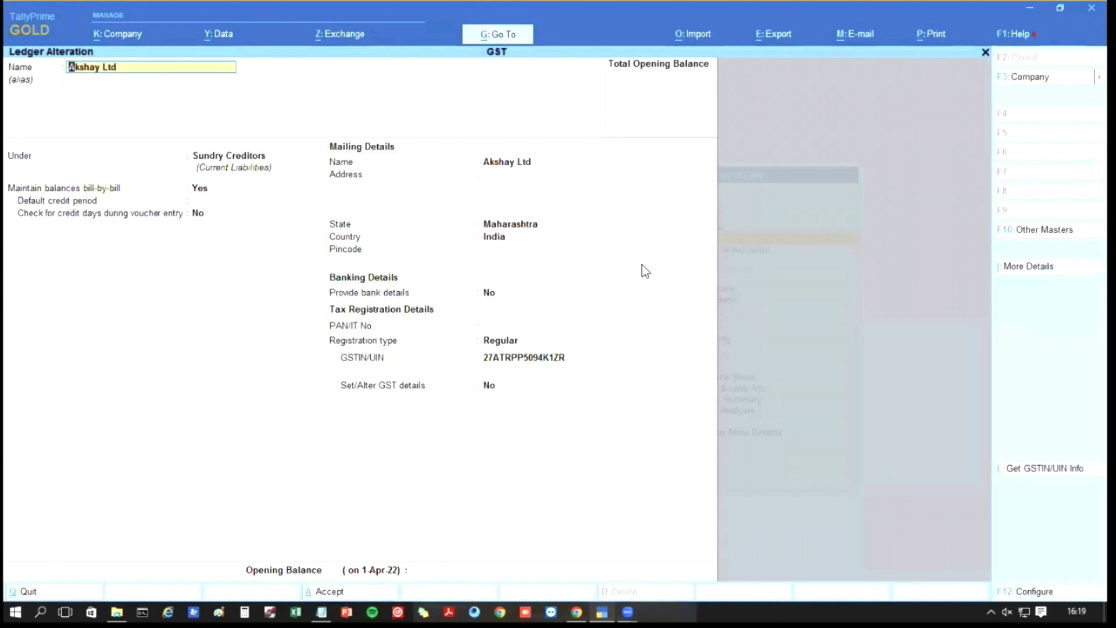
Review the Akshay Ltd ledger's group, bill-by-bill setting, mailing state and GST registration type, and accept it as is.
key("Return")
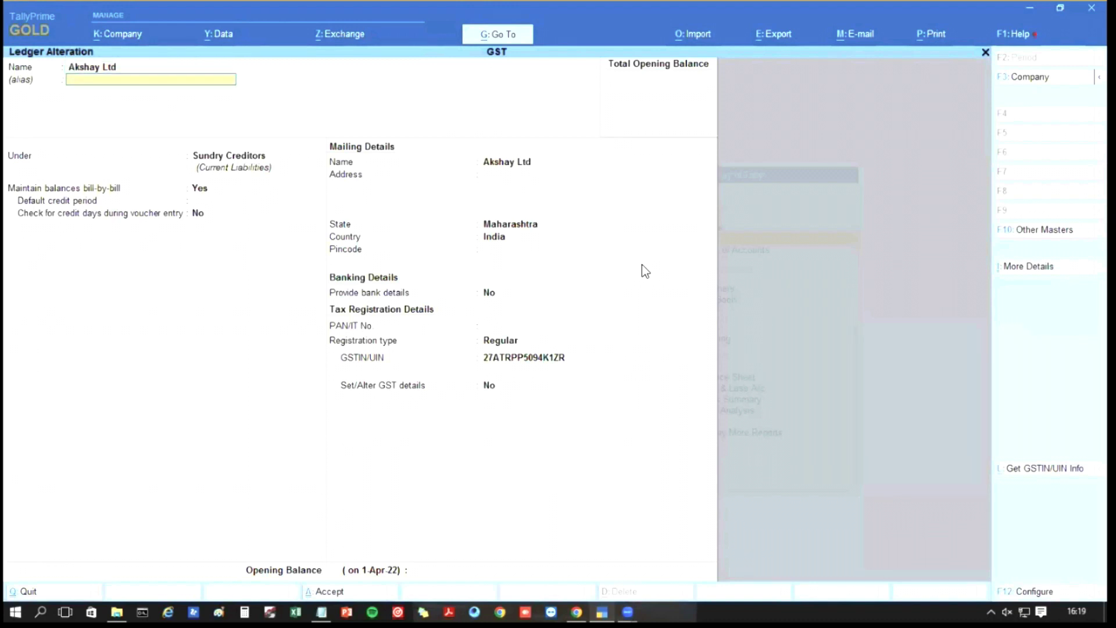
key("Return")
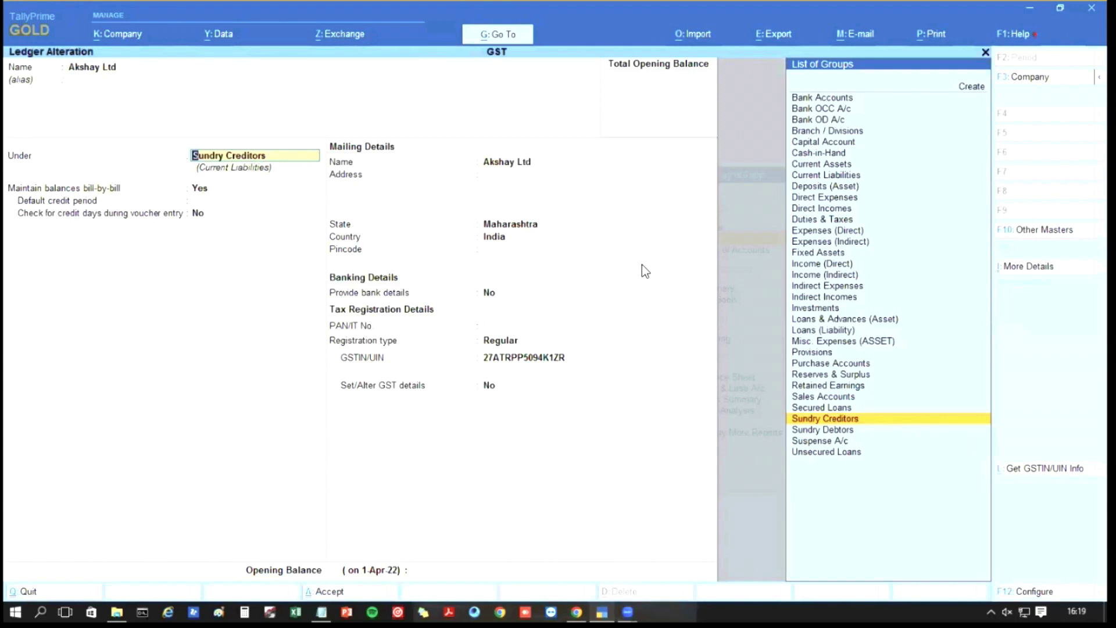
key("Return")
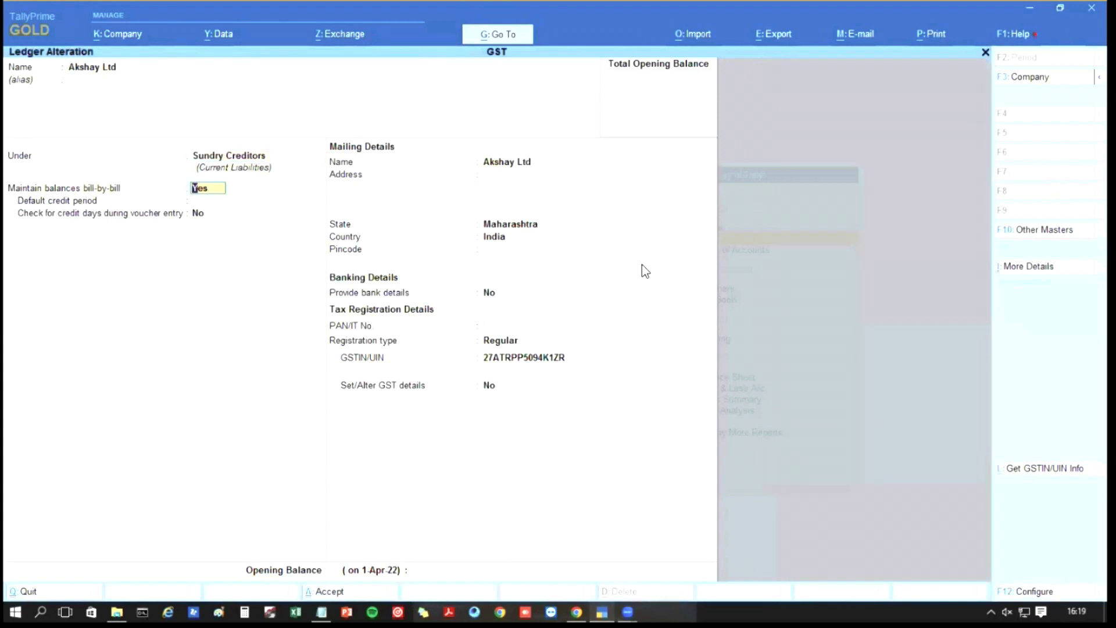
key("Return")
key("Return")
key("Return")
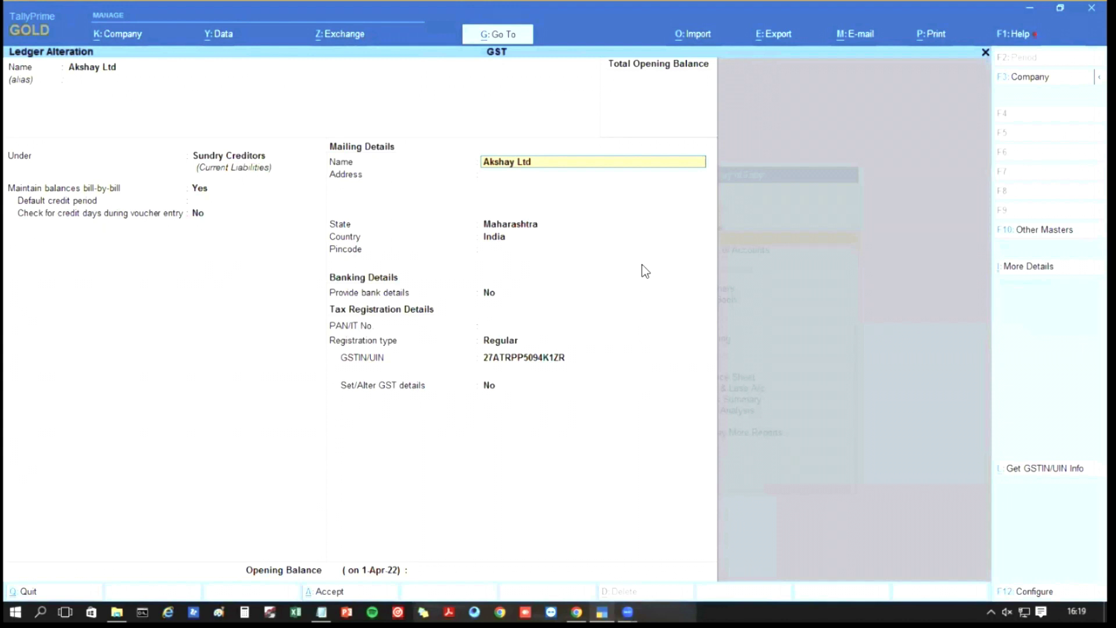
key("Return")
key("Return")
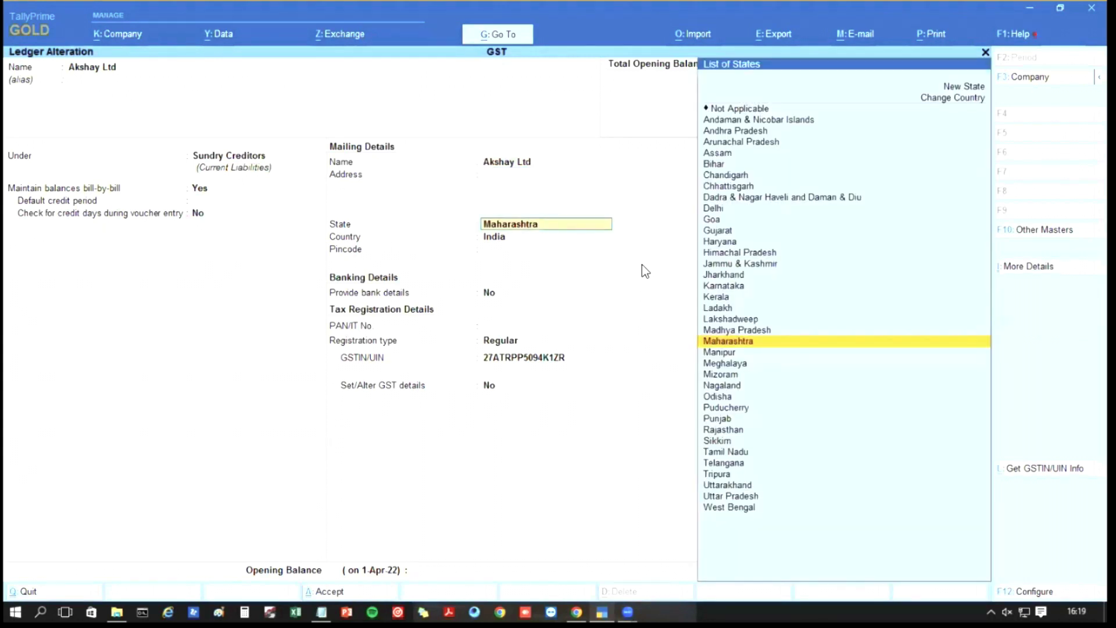
key("Return")
key("Return")
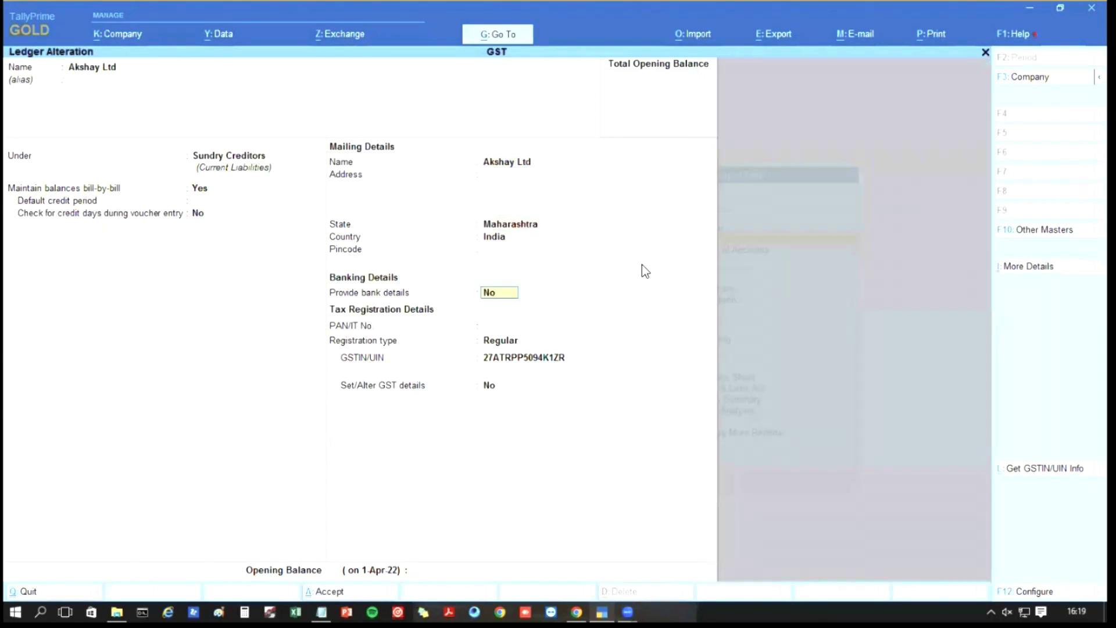
key("Return")
key("Return")
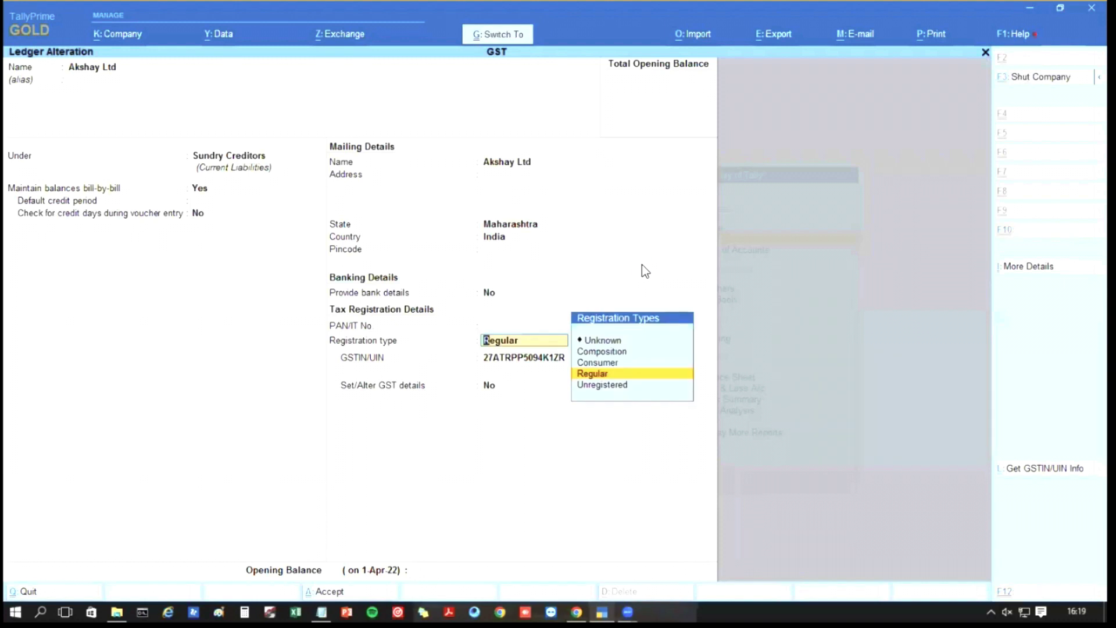
key("ctrl+a")
Check the state and GST registration details of the Aman Ltd ledger and quit it without changes.
key("Down")
key("Return")
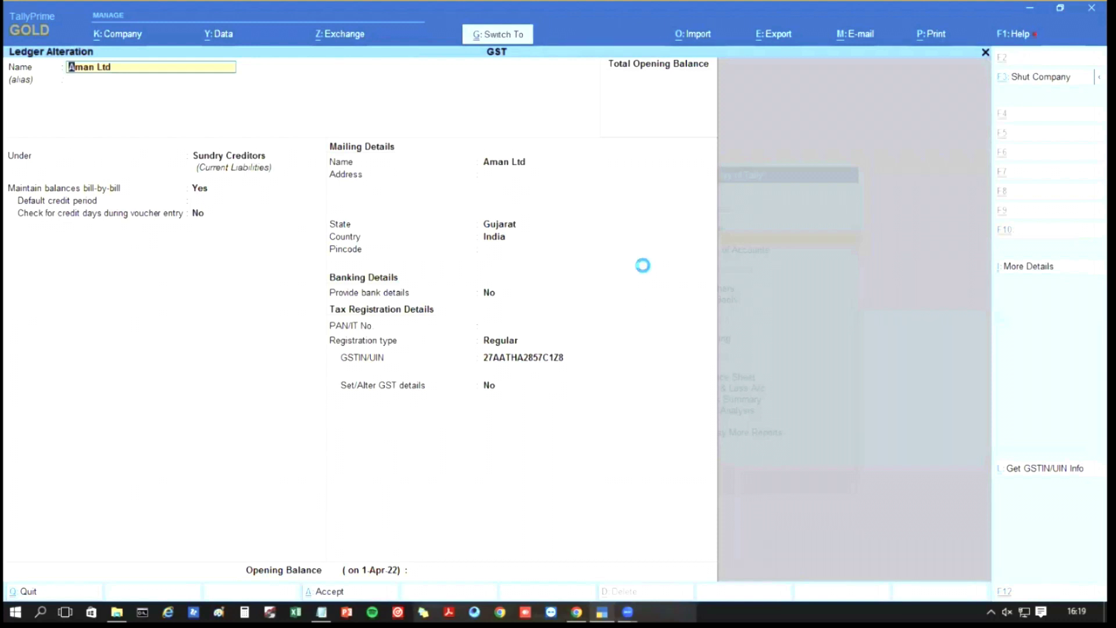
key("ctrl+q")
Open the SGST ledger for alteration.
key("Down")
key("Down")
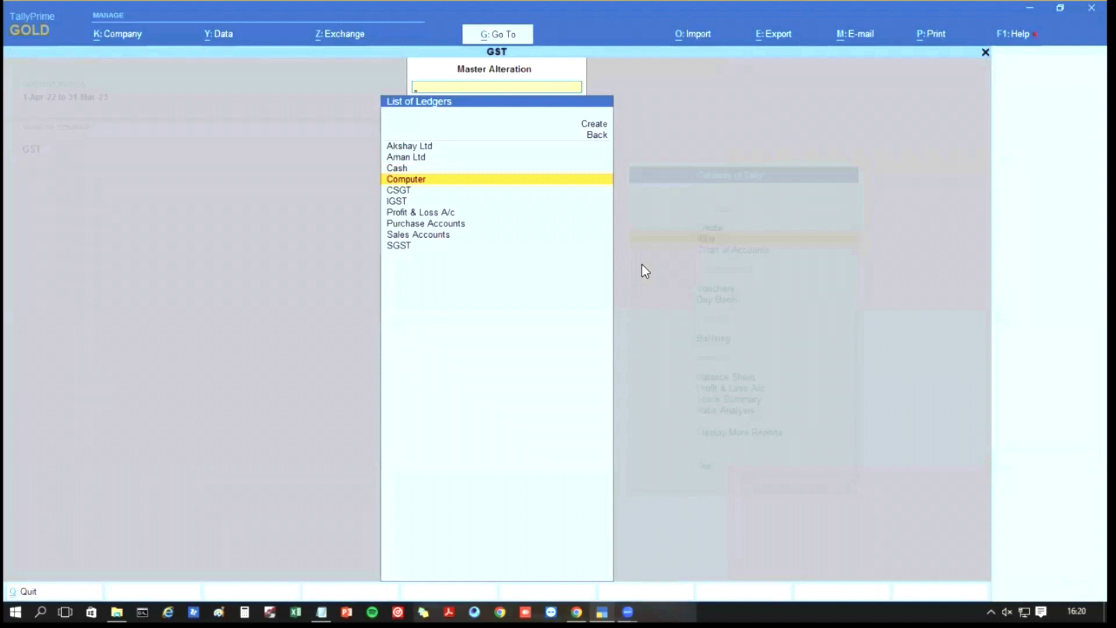
key("Escape")
key("Return")
key("Down")
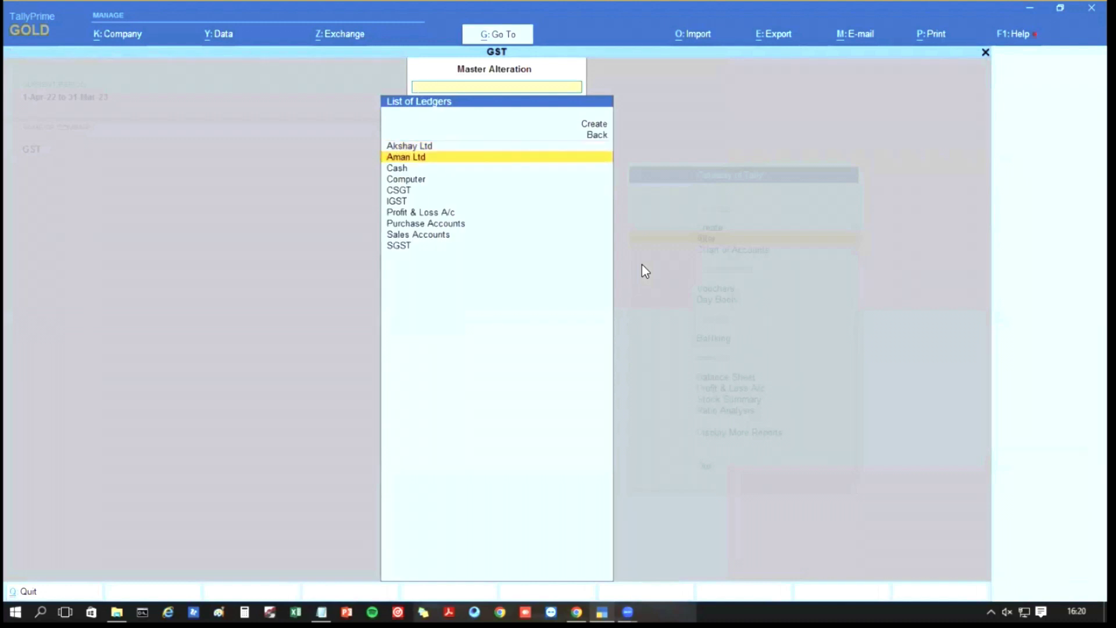
key("Down")
key("Down")
key("Down")
key("Down")
key("Down")
key("Down")
key("Down")
key("Down")
key("Return")
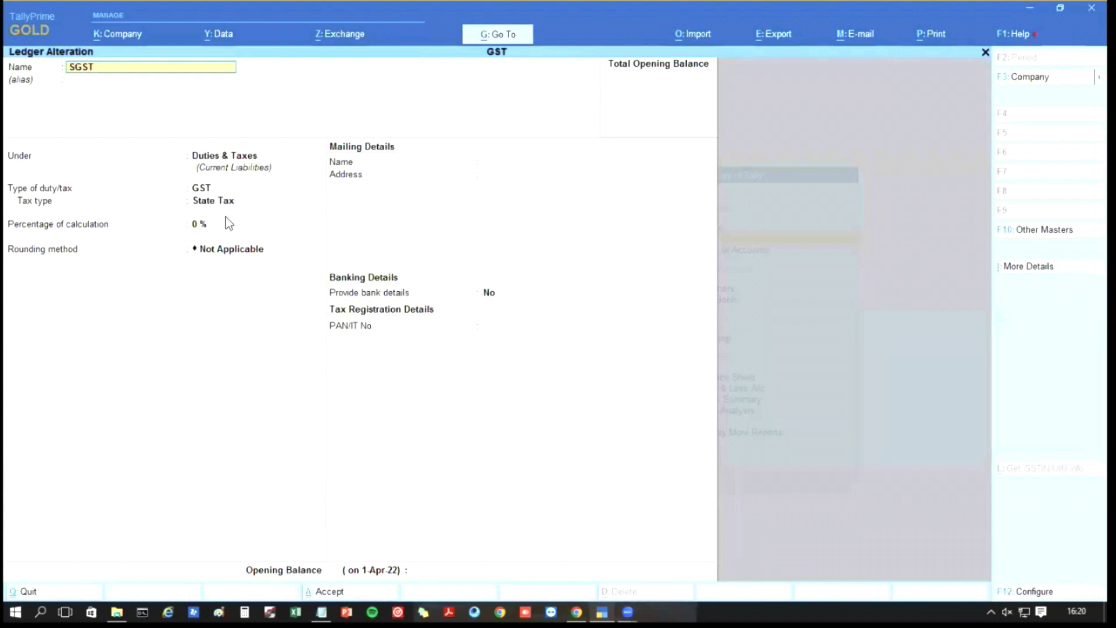
Review the SGST ledger's group, duty type, tax type and percentage of calculation, and accept it as is.
key("Return")
key("Return")
key("Return")
key("Return")
key("Return")
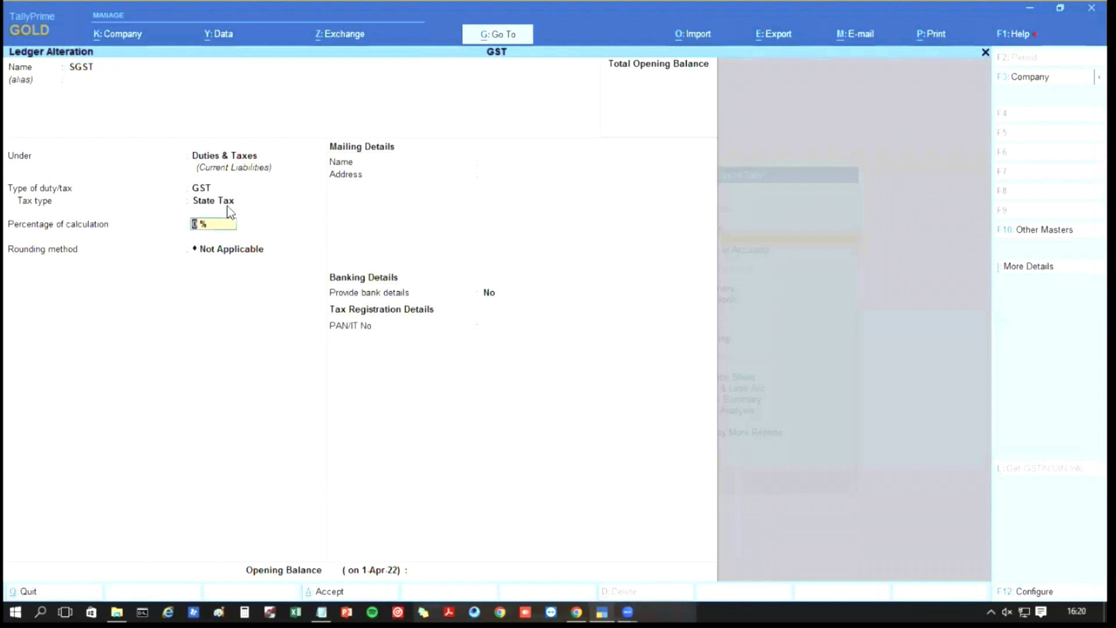
key("ctrl")
key("ctrl+a")
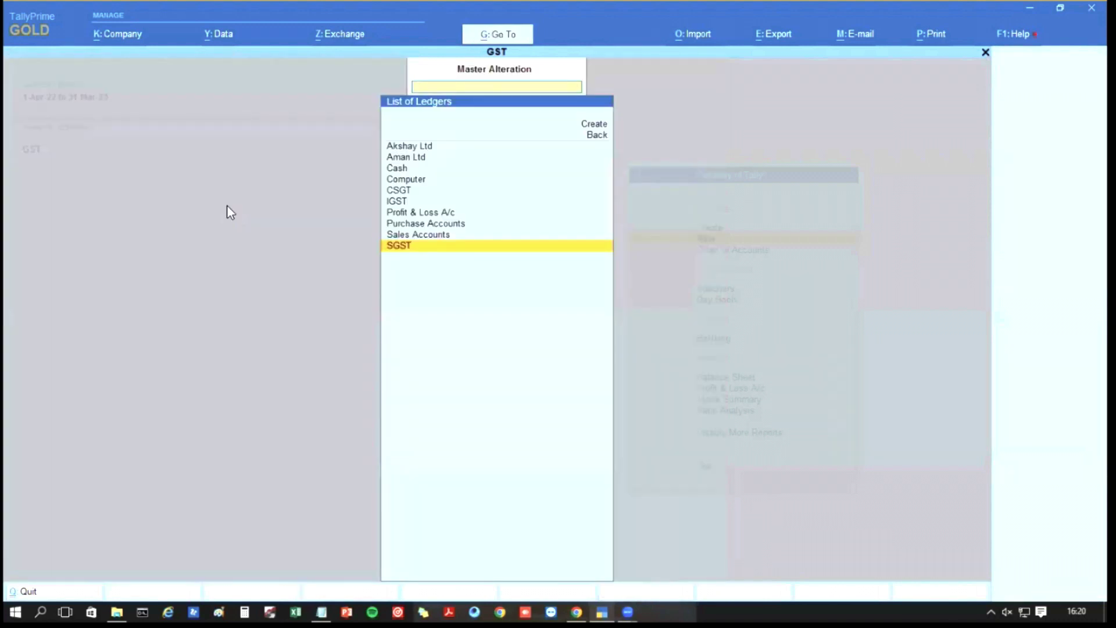
Check the tax type of the CSGT ledger and accept it as is.
key("Up")
key("Up")
key("Up")
key("Up")
key("Up")
key("Return")
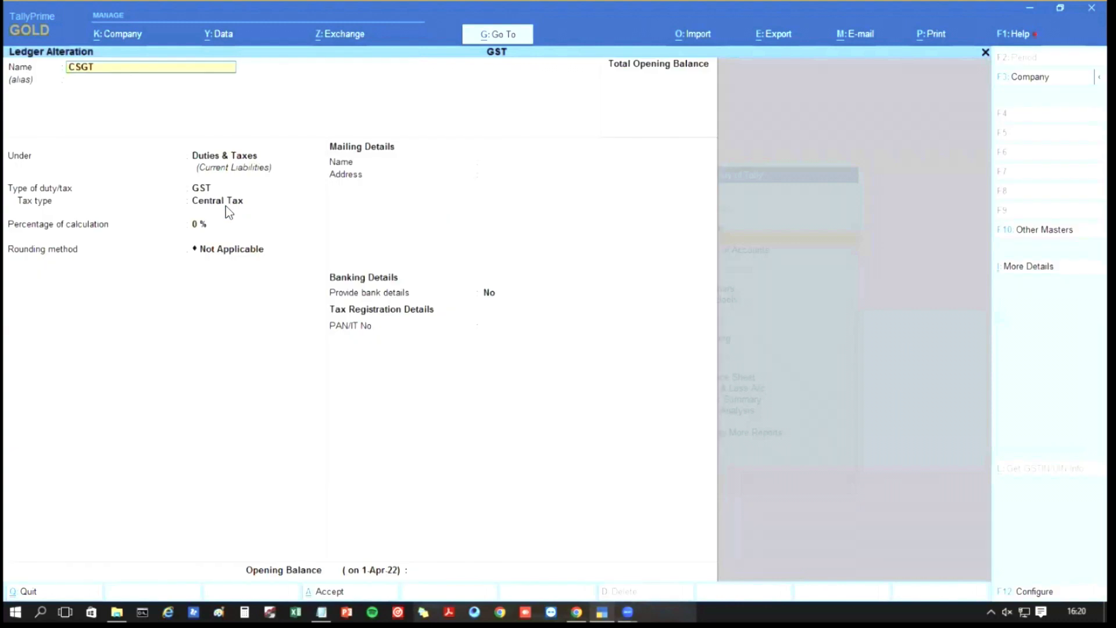
key("ctrl+a")
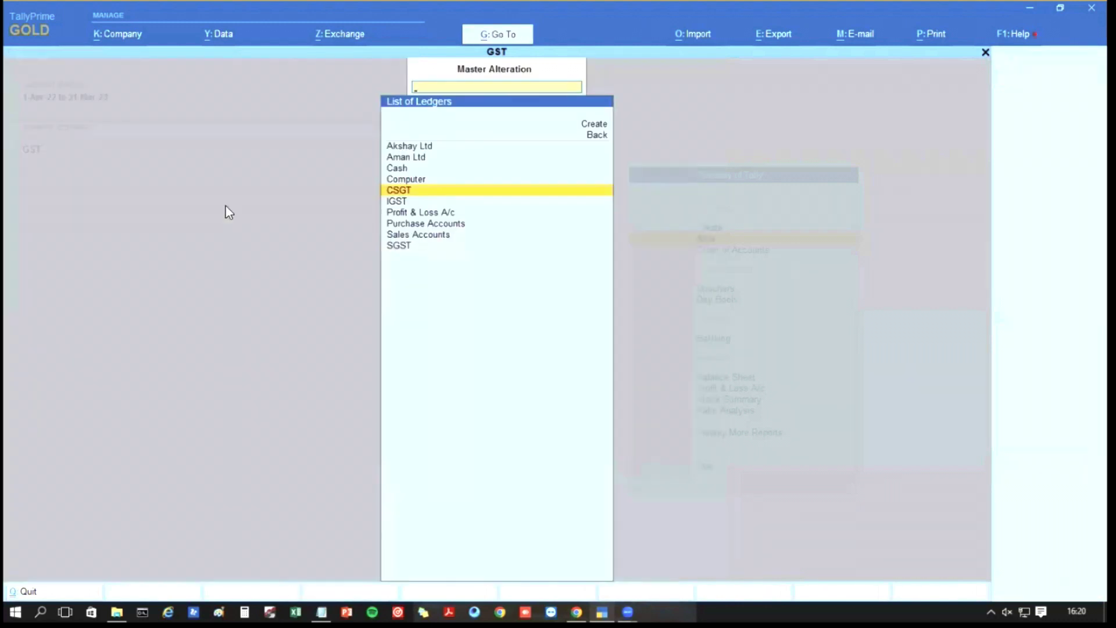
Leave ledger alteration and start a purchase voucher with Akshay Ltd as the party, leaving the supplier invoice and receipt details blank.
key("Escape")
key("Escape")
key("Down")
key("Down")
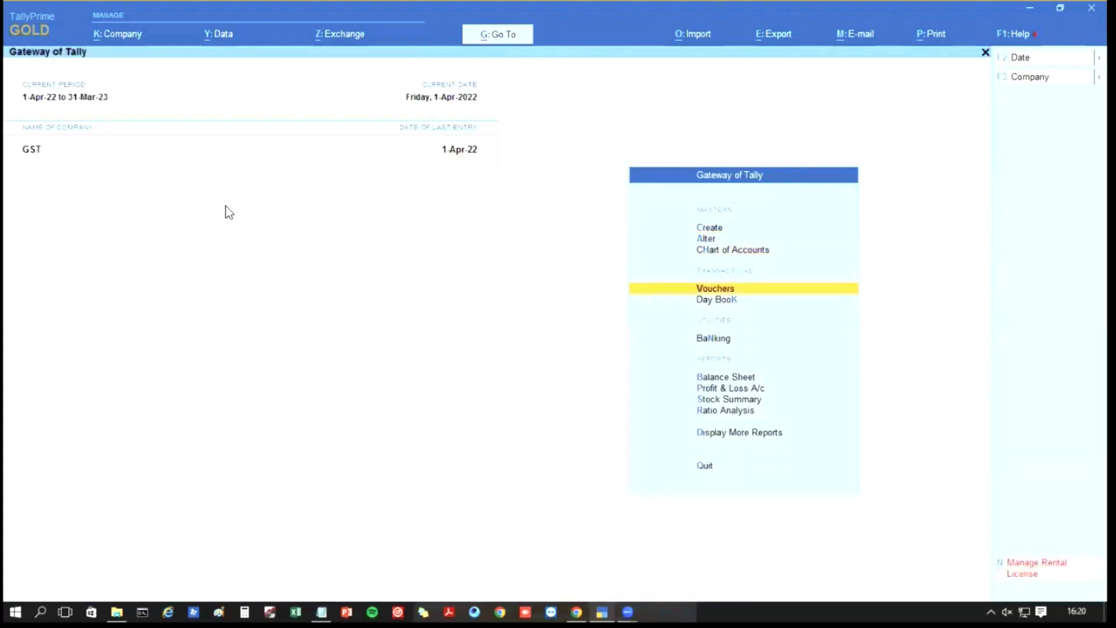
key("Return")
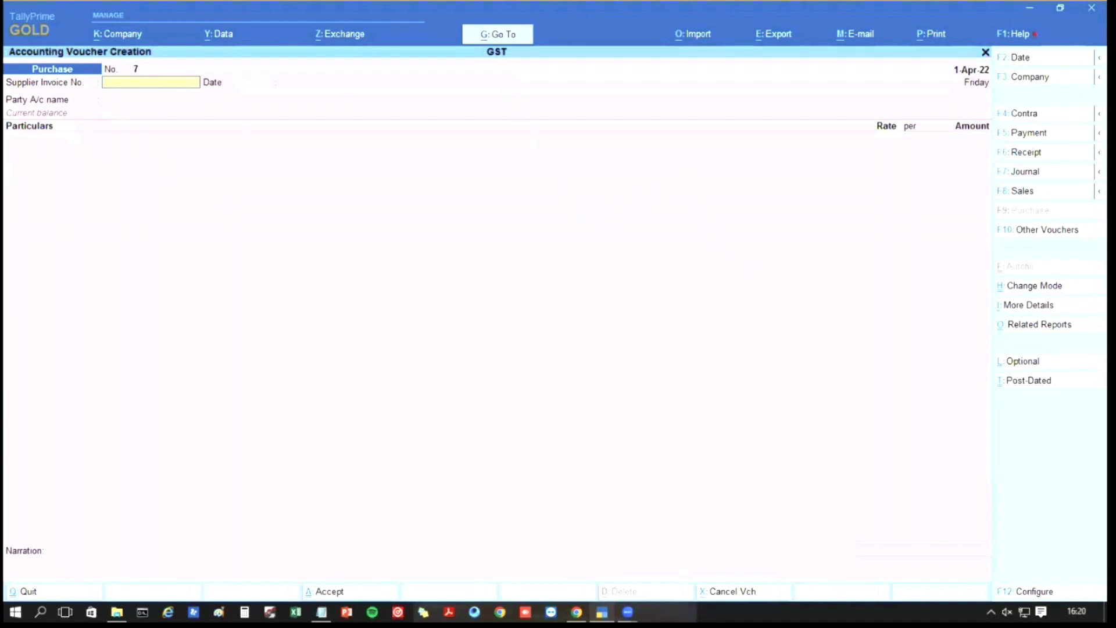
key("Return")
key("Return")
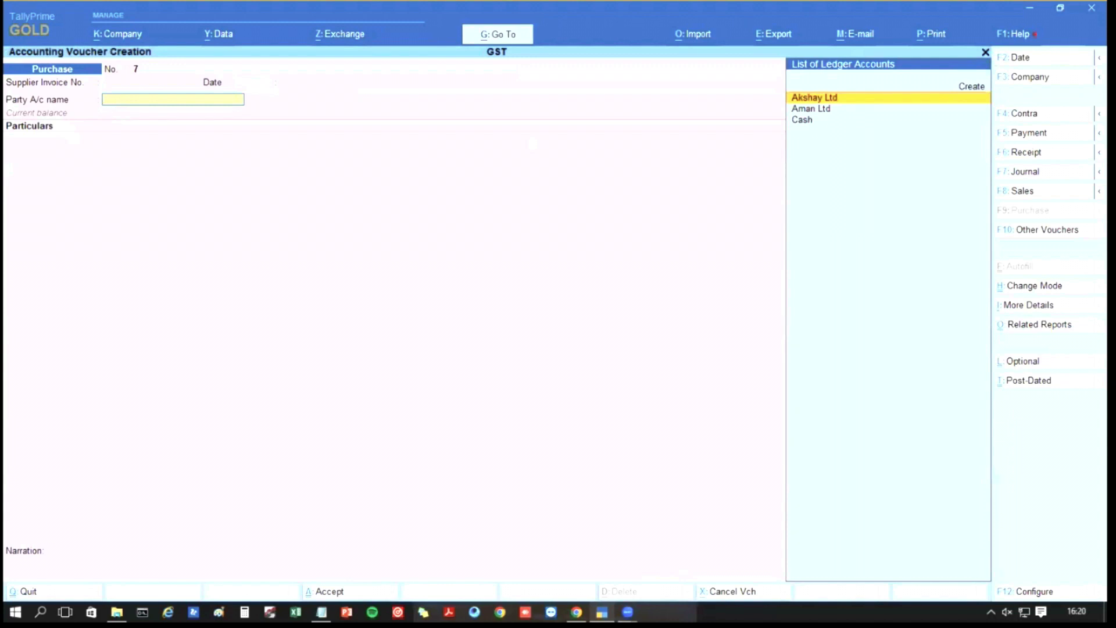
key("Return")
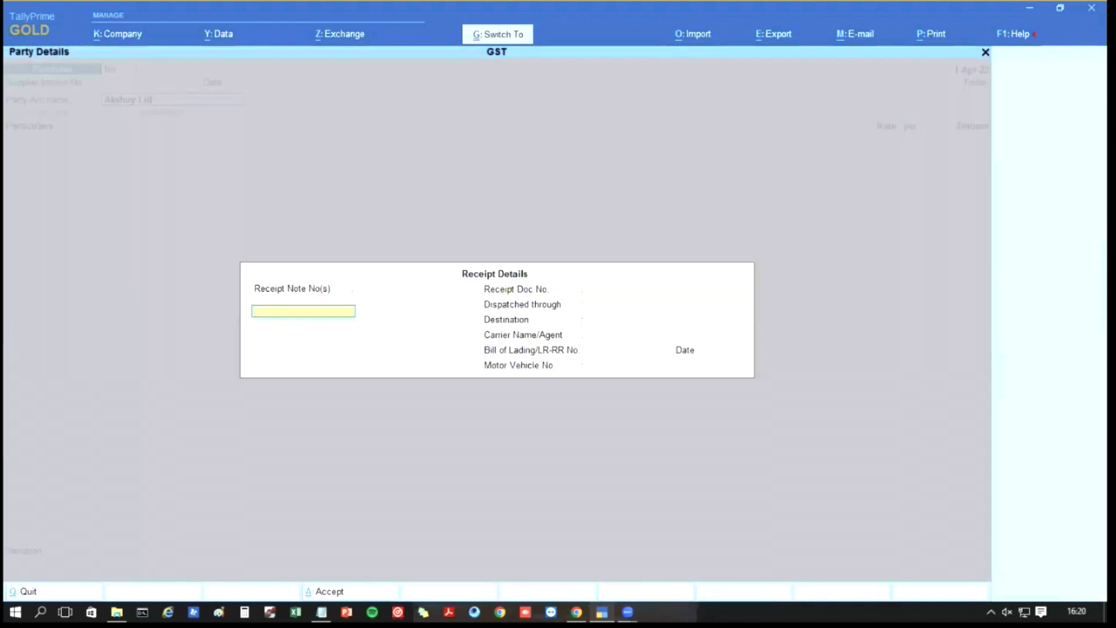
key("Escape")
key("ctrl+a")
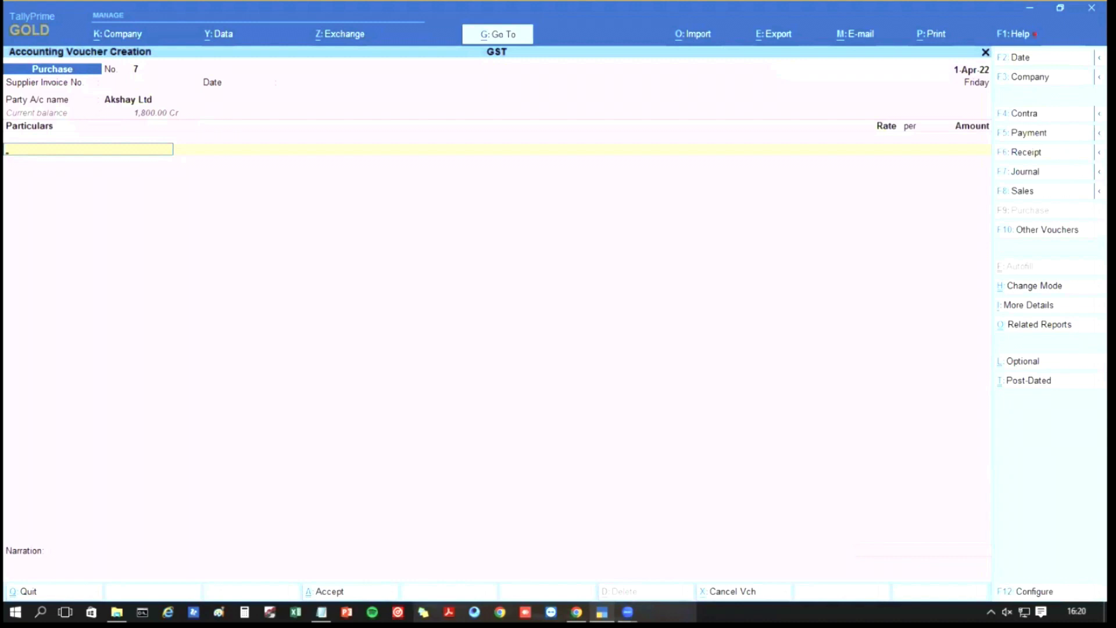
Change the purchase voucher's entry mode to item invoice.
key("Down")
key("Down")
key("Down")
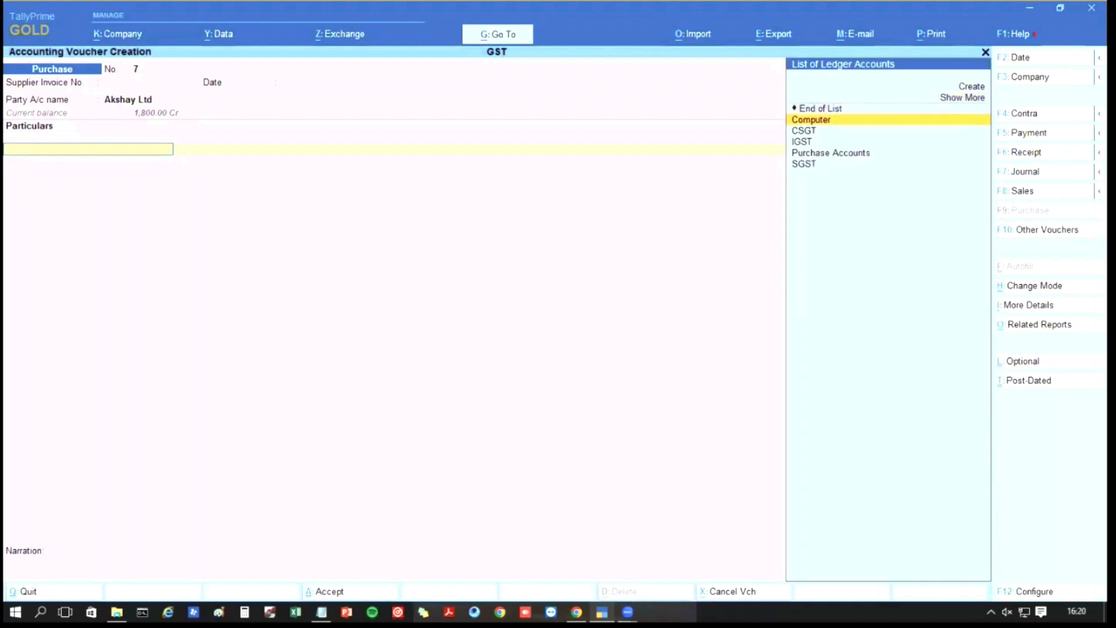
key("ctrl+h")
key("Up")
key("Return")
Keep Akshay Ltd as the party and set the purchase ledger to Purchase Accounts.
key("Return")
key("Return")
key("Return")
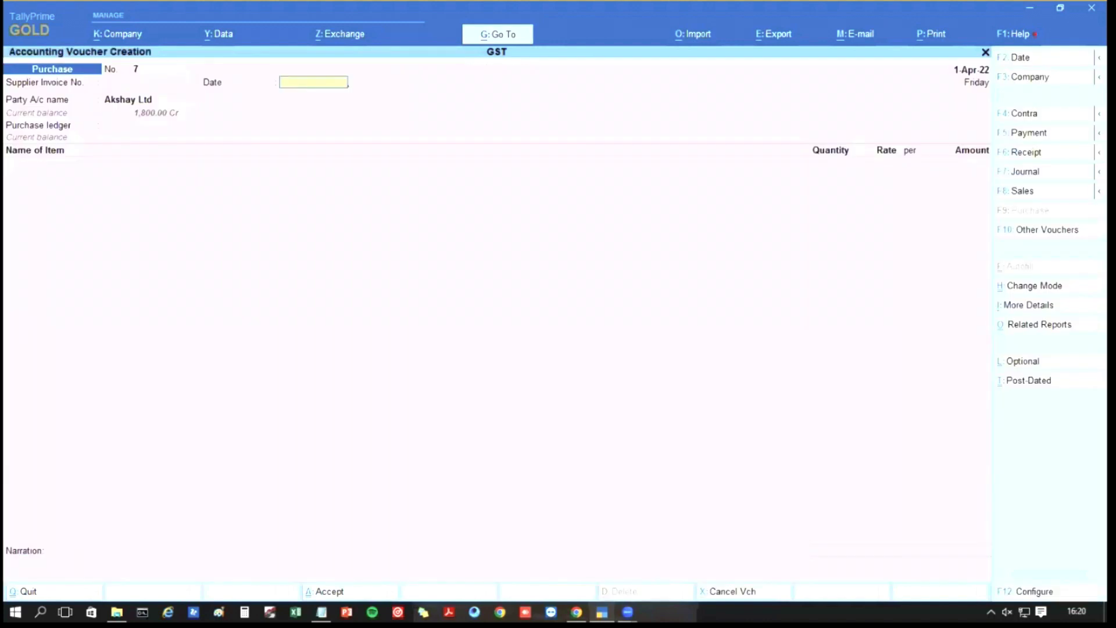
key("Escape")
key("ctrl+a")
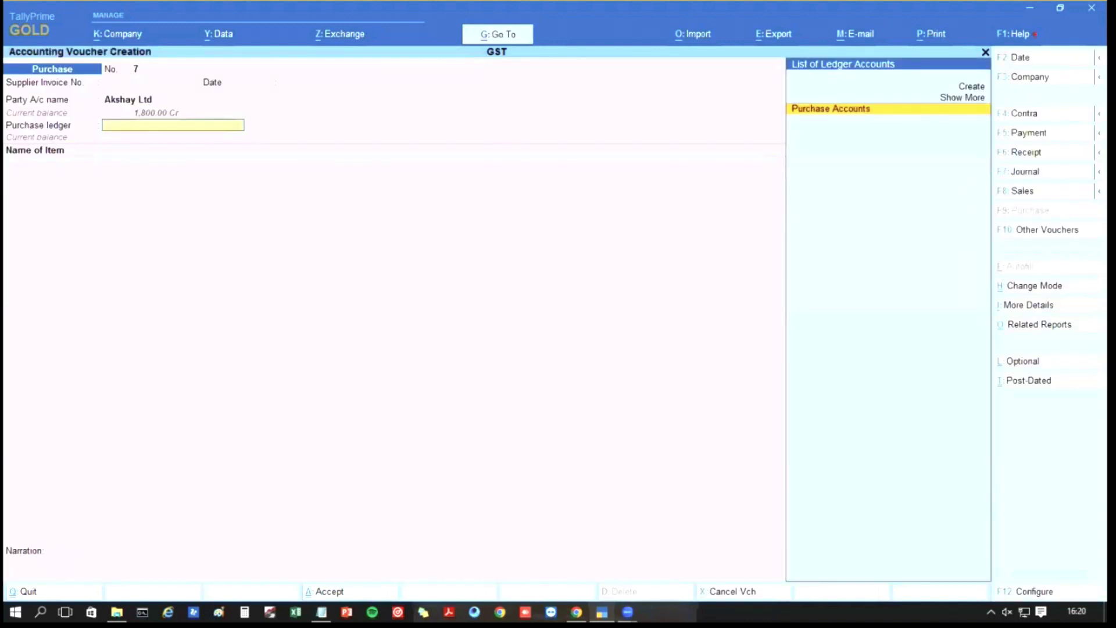
key("Return")
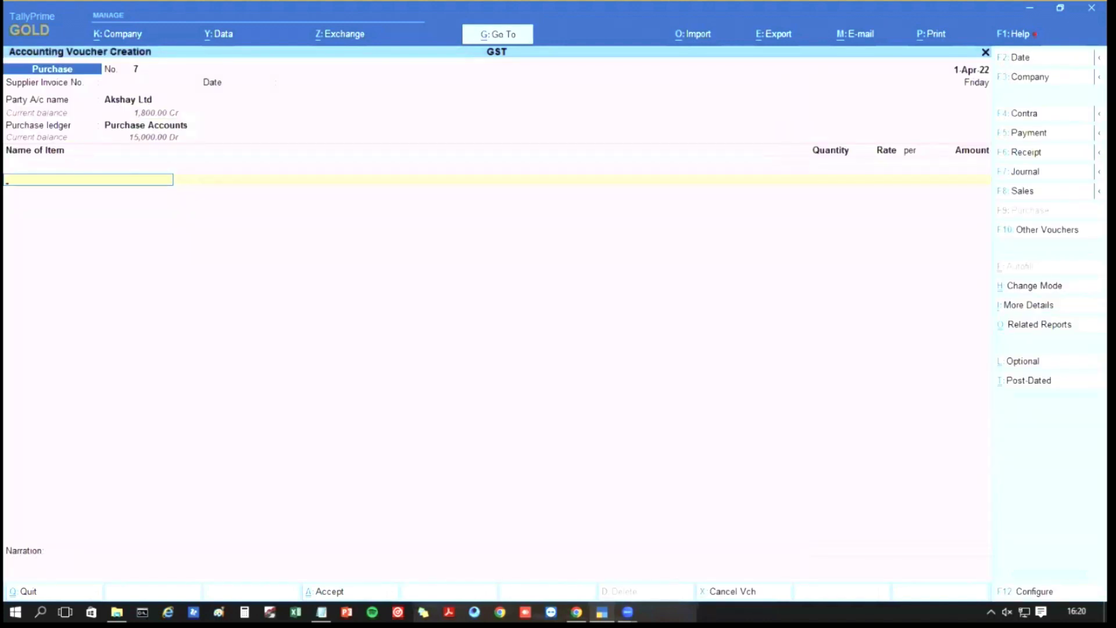
Add the stock item Item with a quantity of 100 Pcs at a rate of 100.00 per piece.
key("Down")
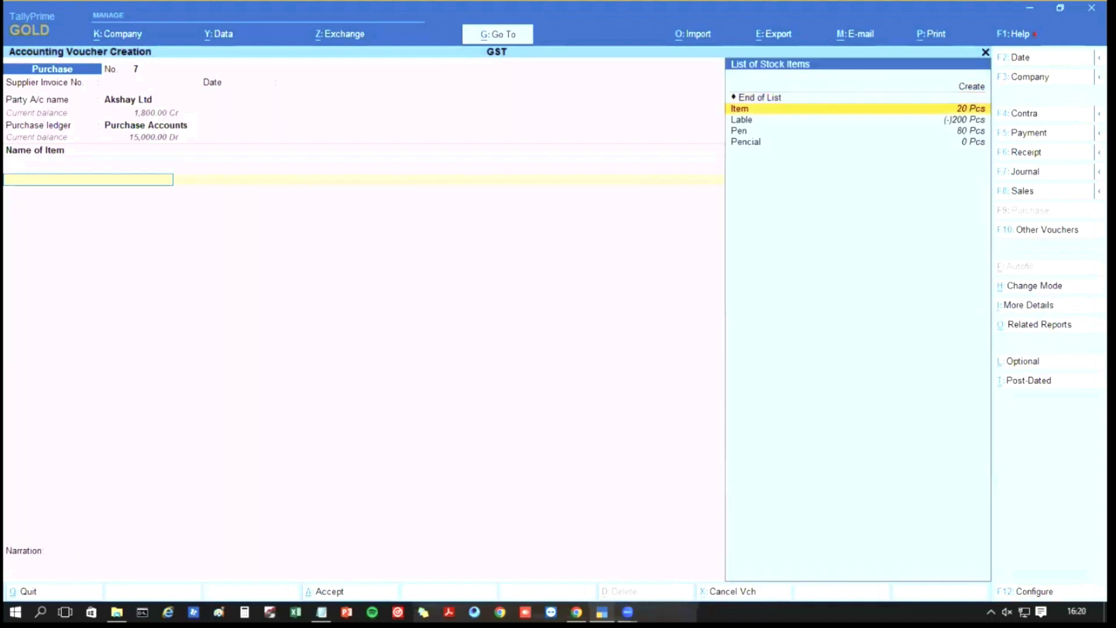
key("Return")
type("100")
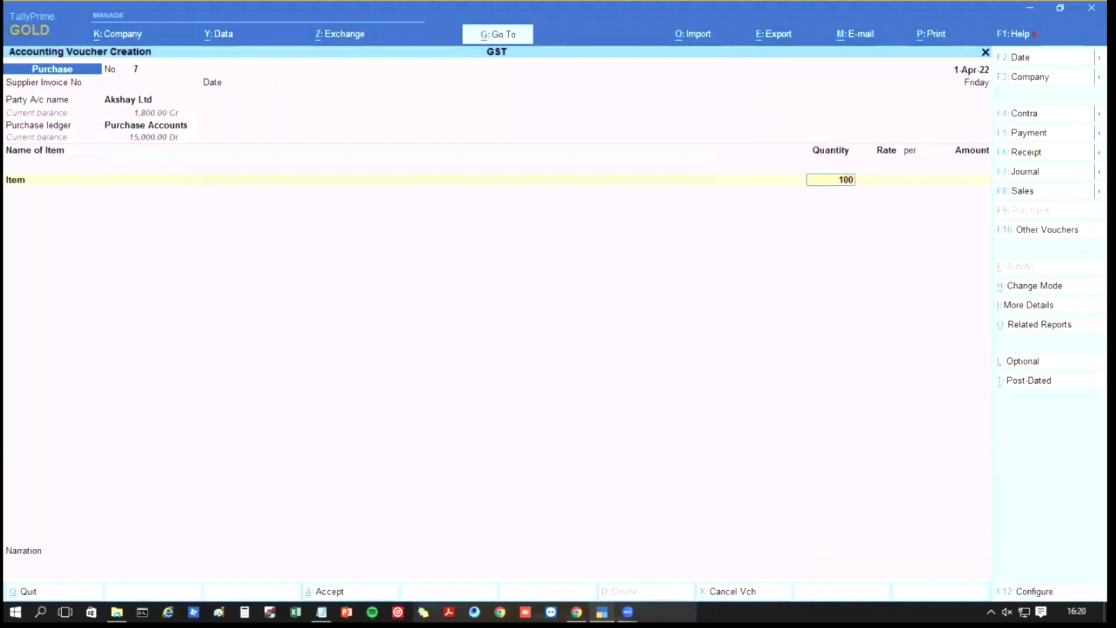
key("Return")
key("Return")
key("Return")
key("Return")
key("Return")
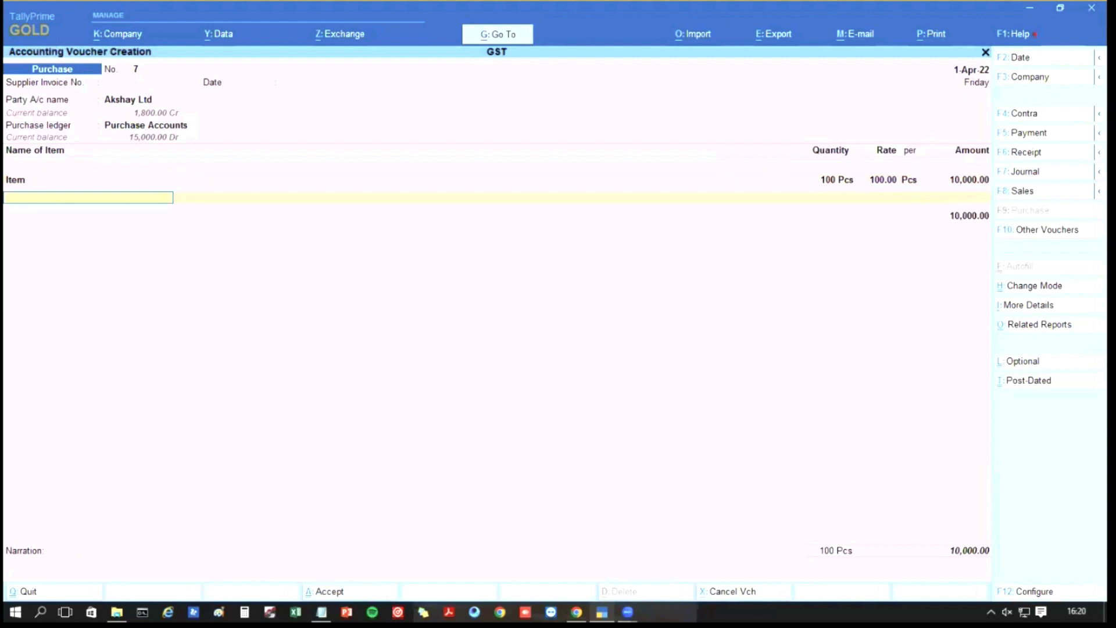
Add the CSGT and SGST tax ledgers below the stock item.
type("CS")
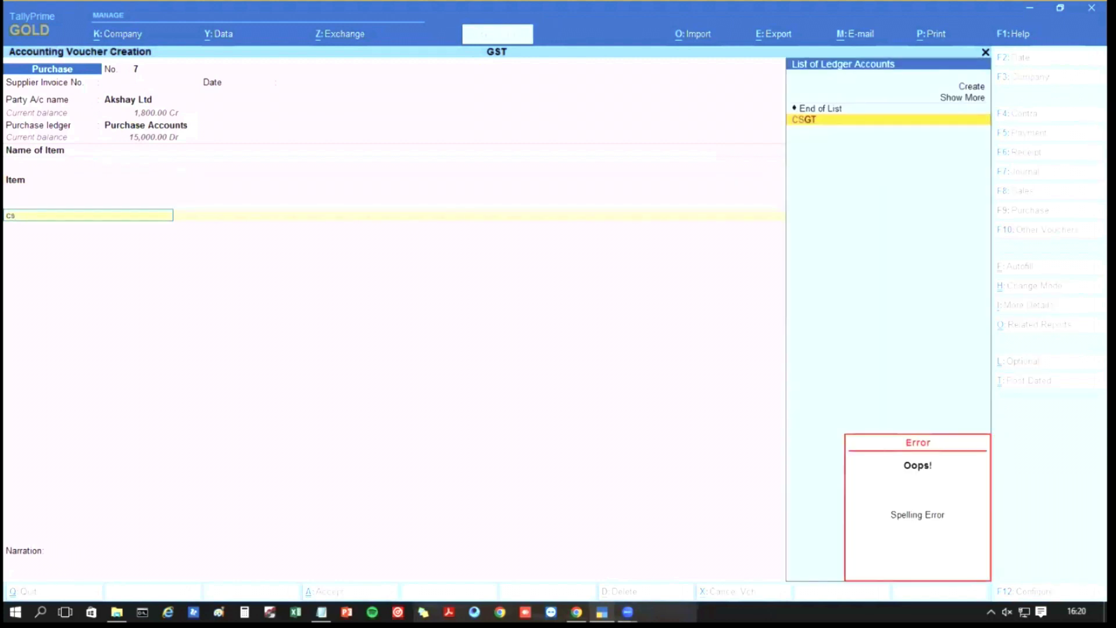
key("Return")
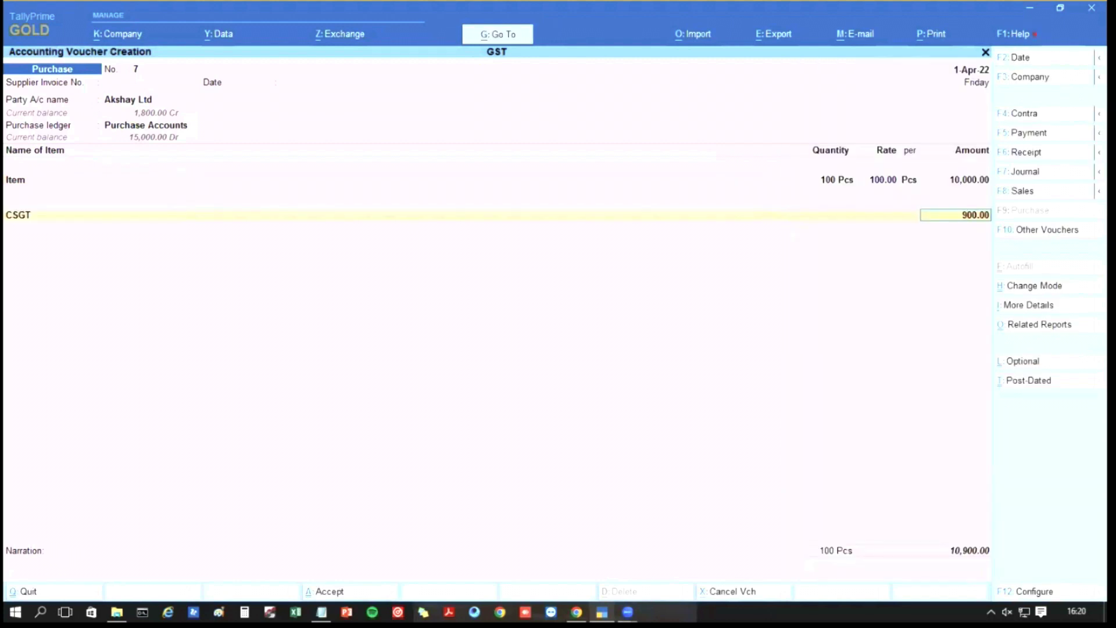
key("Return")
type("S")
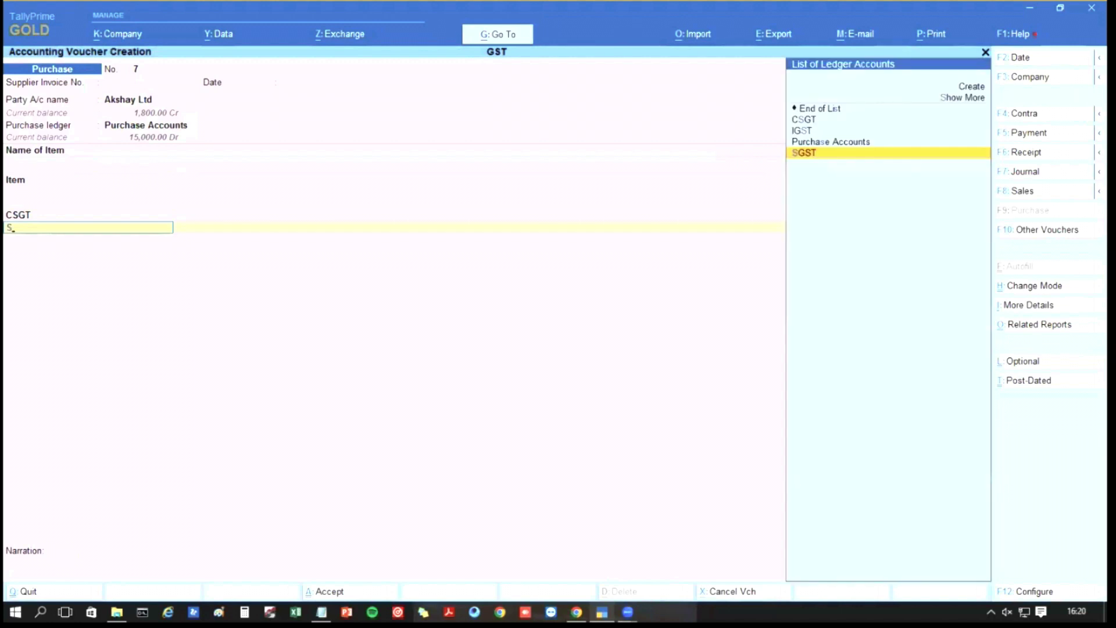
key("Return")
key("Return")
key("Return")
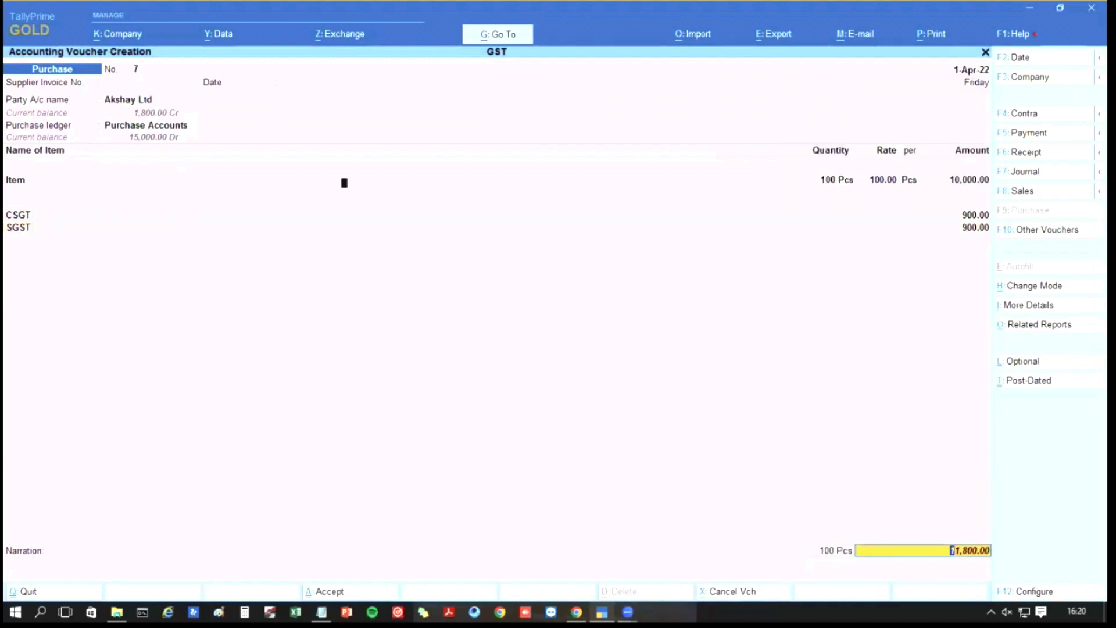
Accept the default remaining details, leave the narration blank and save the purchase voucher.
key("Return")
key("Return")
key("Return")
key("Return")
key("Return")
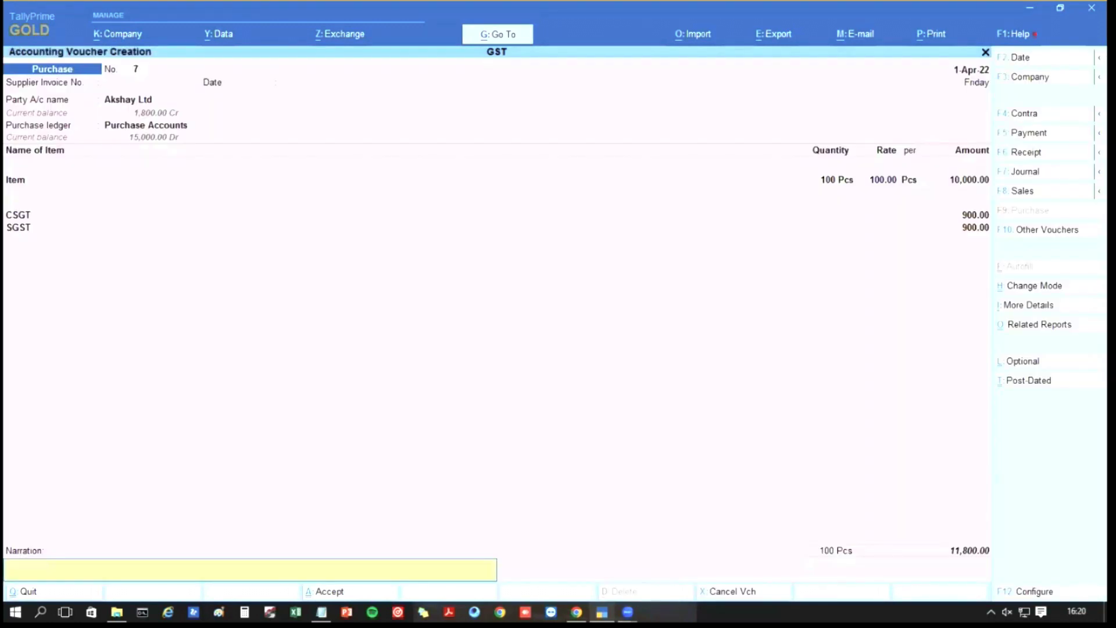
key("Return")
key("Return")
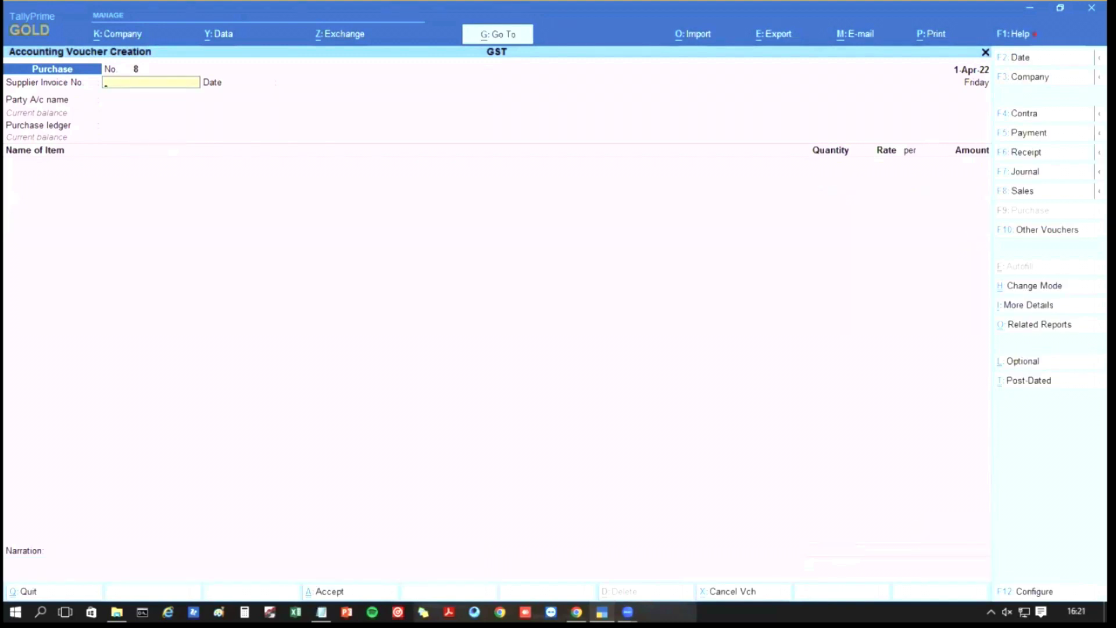
Start the purchase voucher with Aman Ltd as the party, keep its default details, and set the purchase ledger to Purchase Accounts.
key("Return")
key("Return")
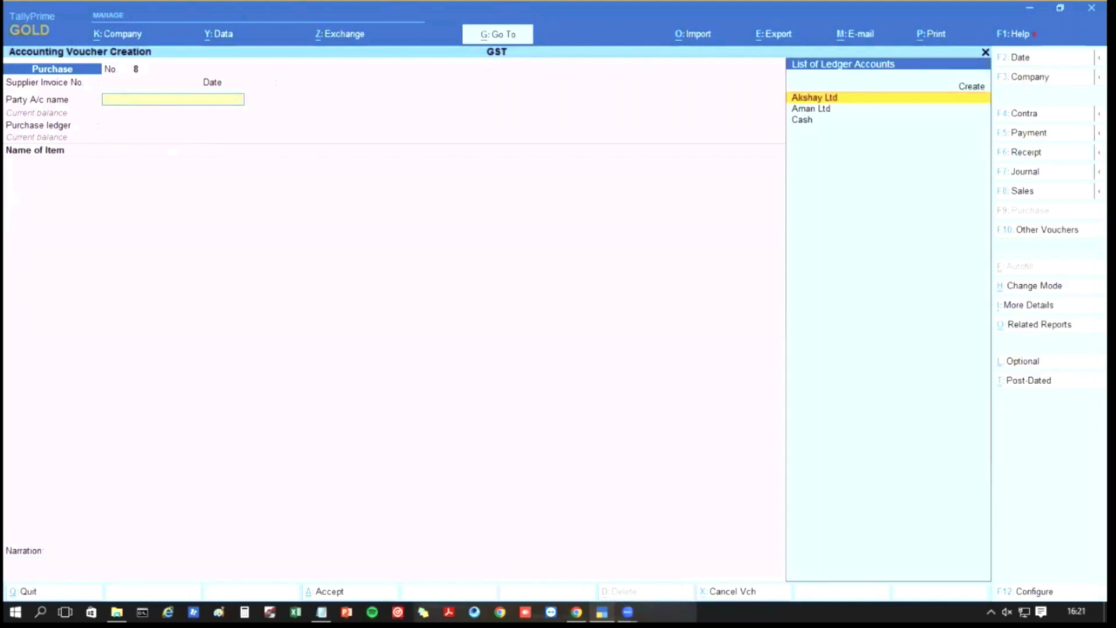
key("Down")
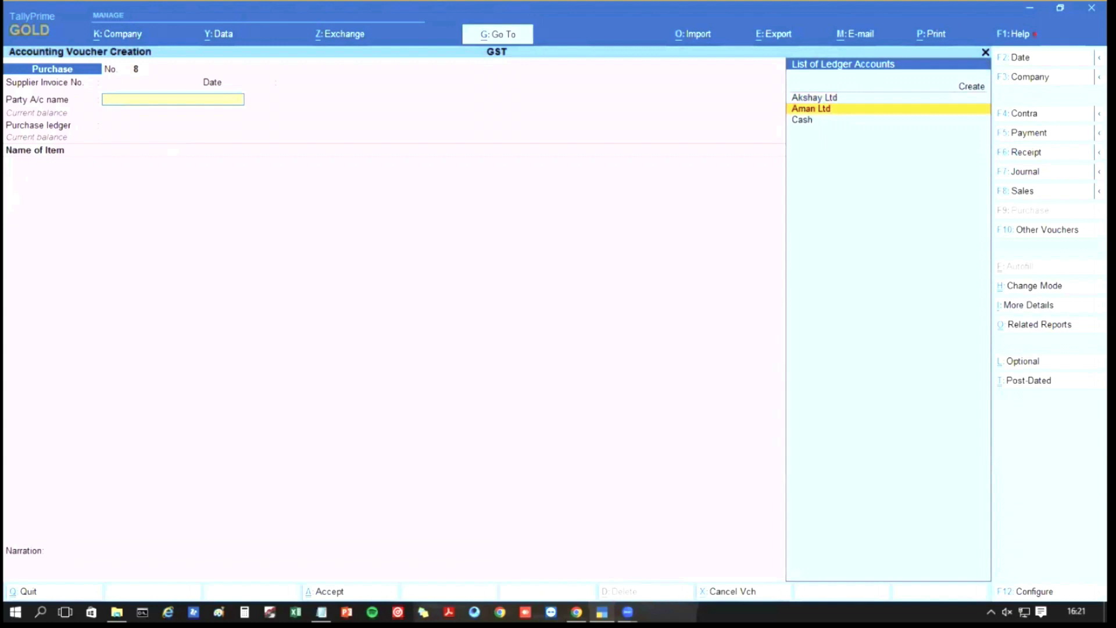
key("Return")
key("ctrl+a")
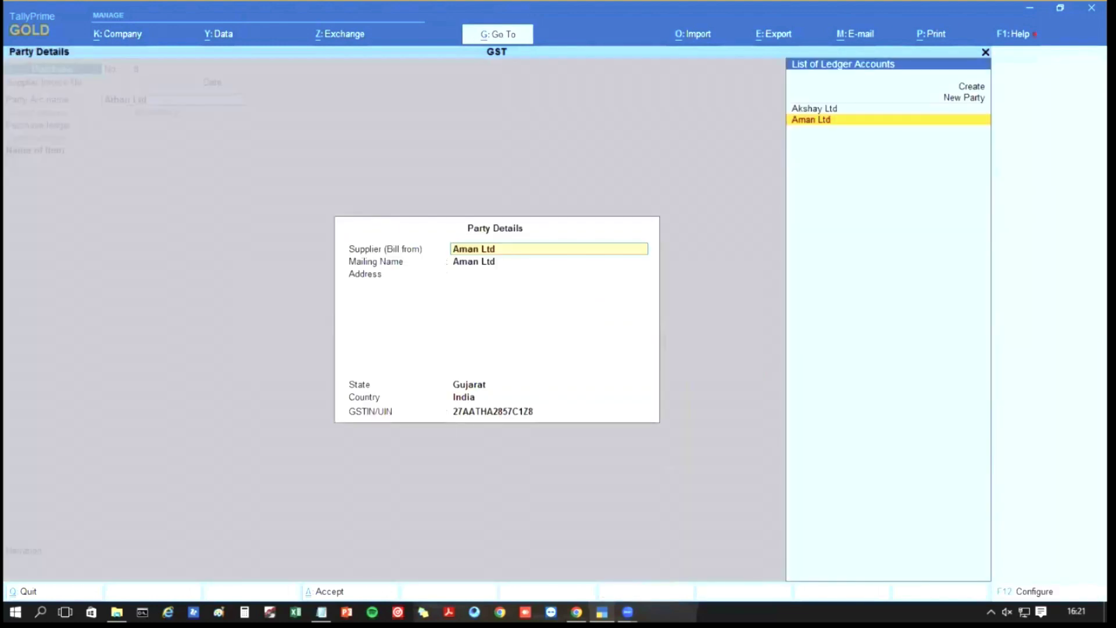
key("ctrl+a")
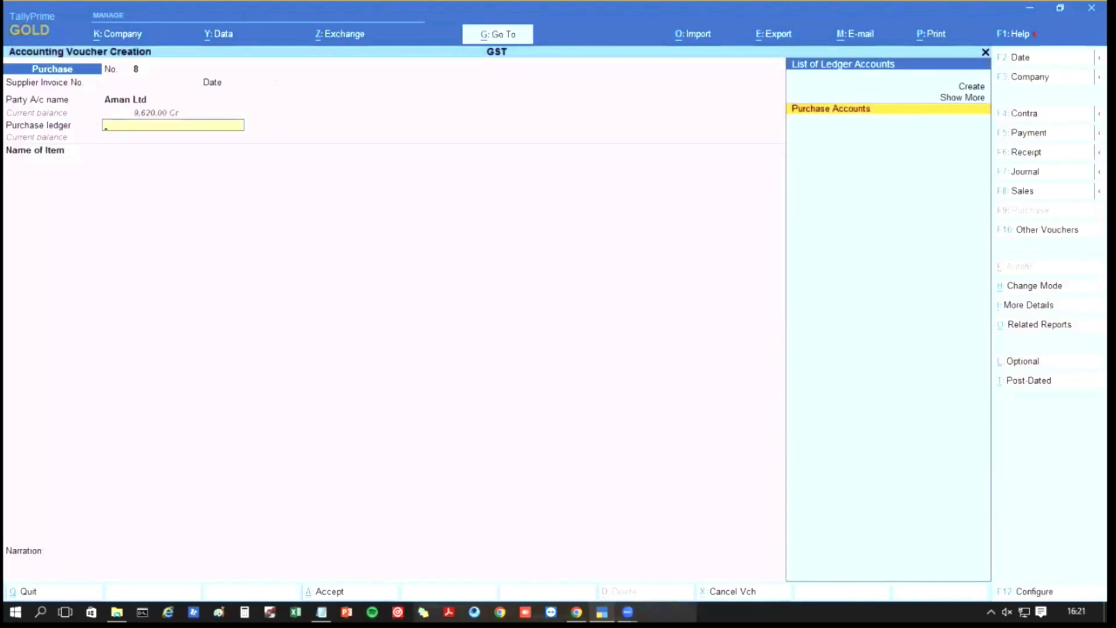
key("Return")
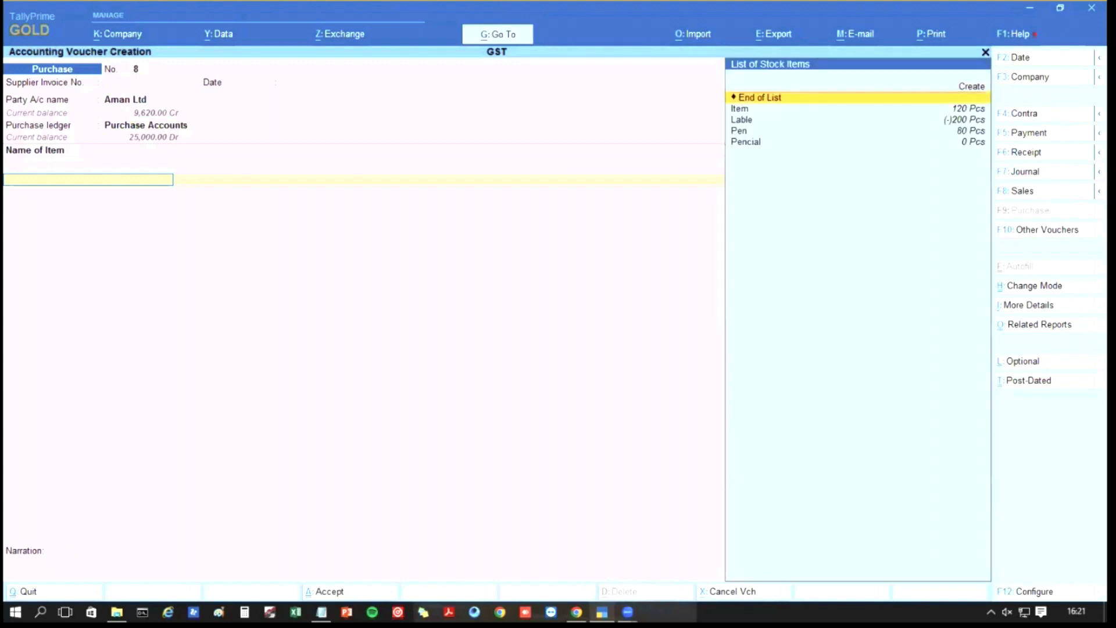
Add the stock item Lable with a quantity of 20 Pcs at a rate of 10.00 per piece.
key("Down")
key("Down")
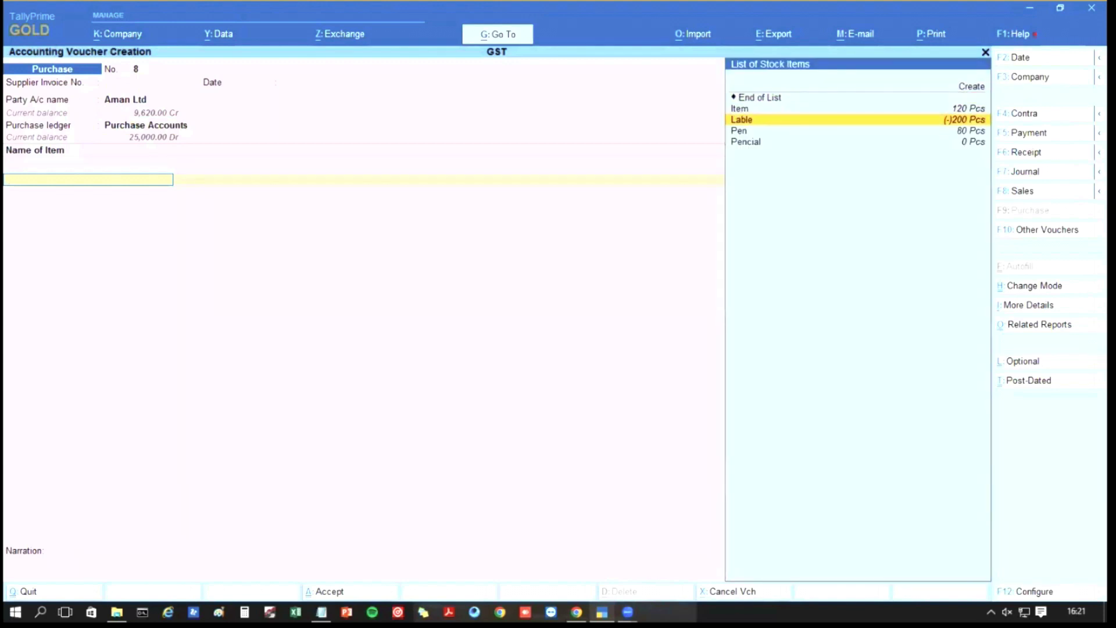
key("ctrl")
key("Return")
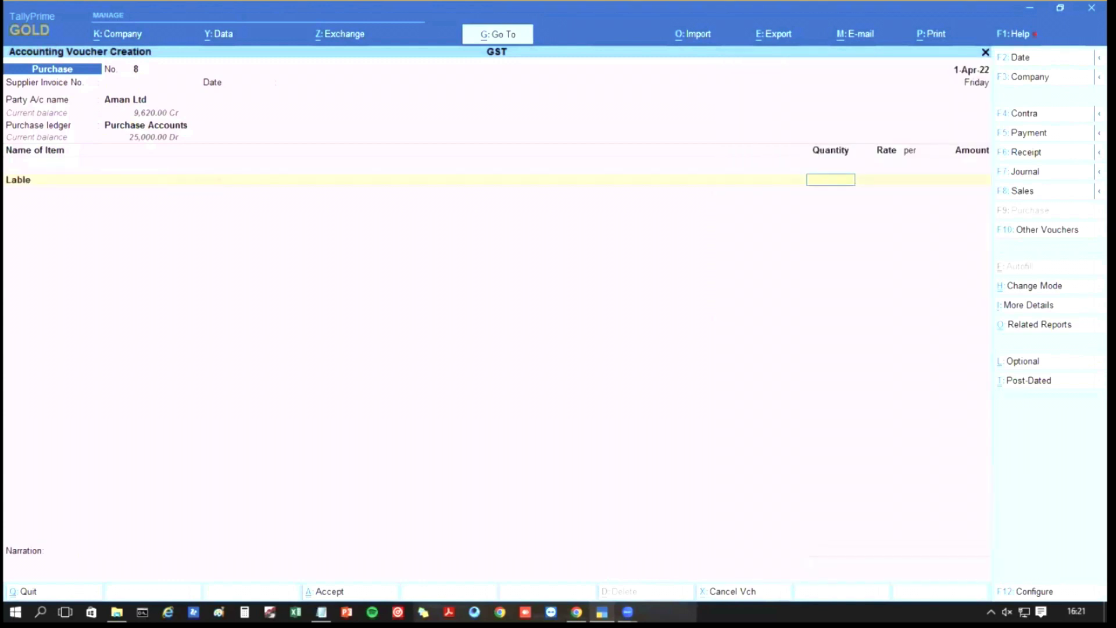
type("20")
key("Return")
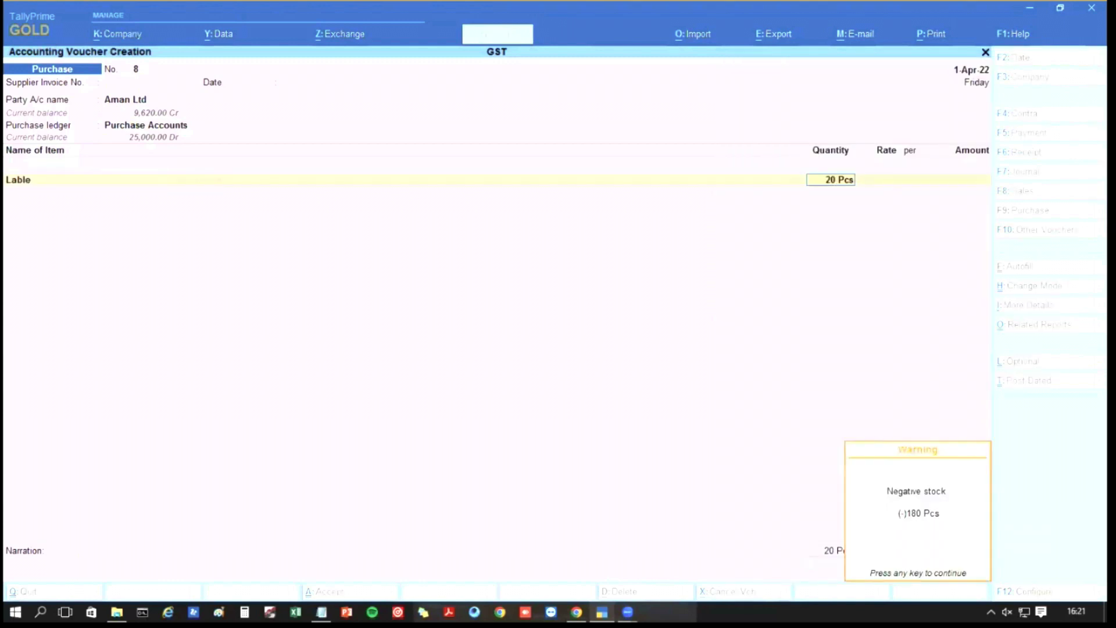
key("Return")
type("10")
key("Return")
key("Return")
key("Return")
key("Return")
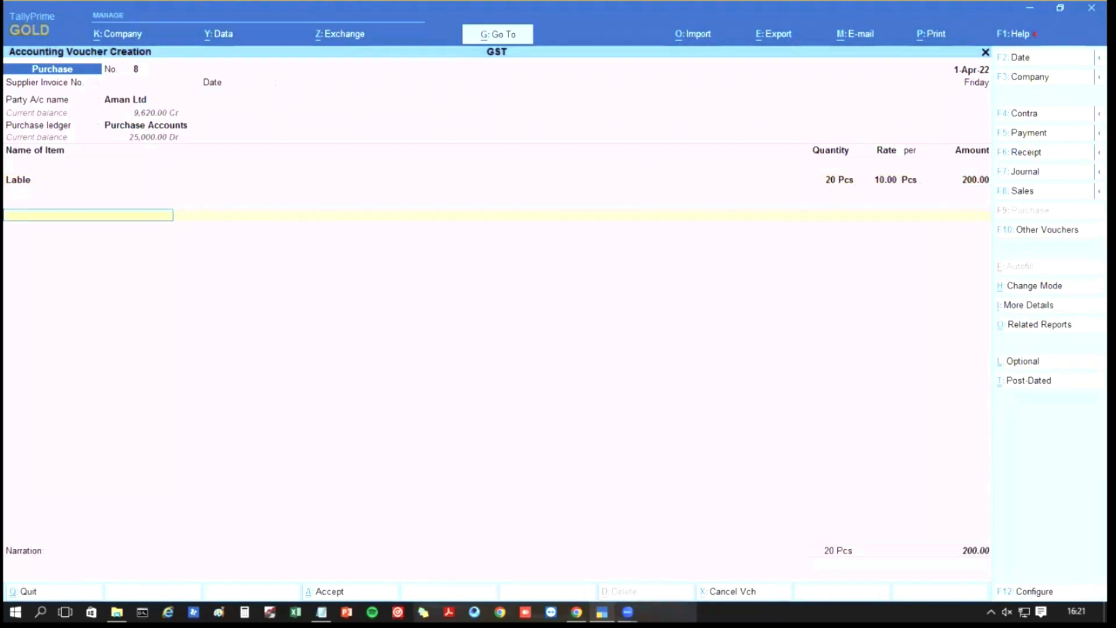
Add the IGST tax ledger below the Lable item and try replacing it with the CSGT ledger.
type("Ig")
key("Return")
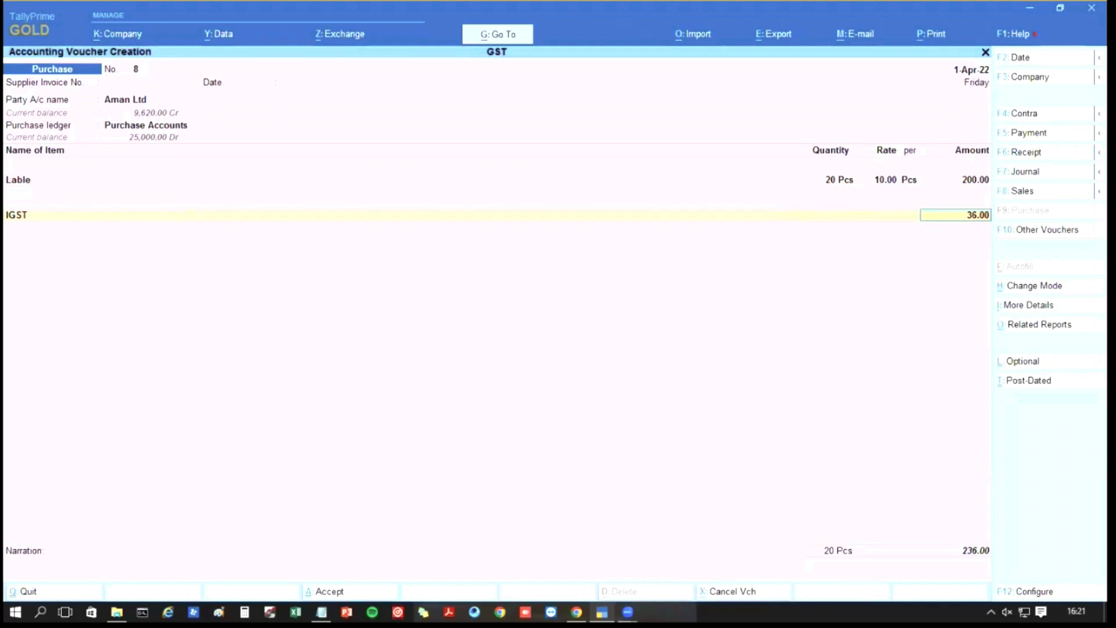
key("BackSpace")
type("cs")
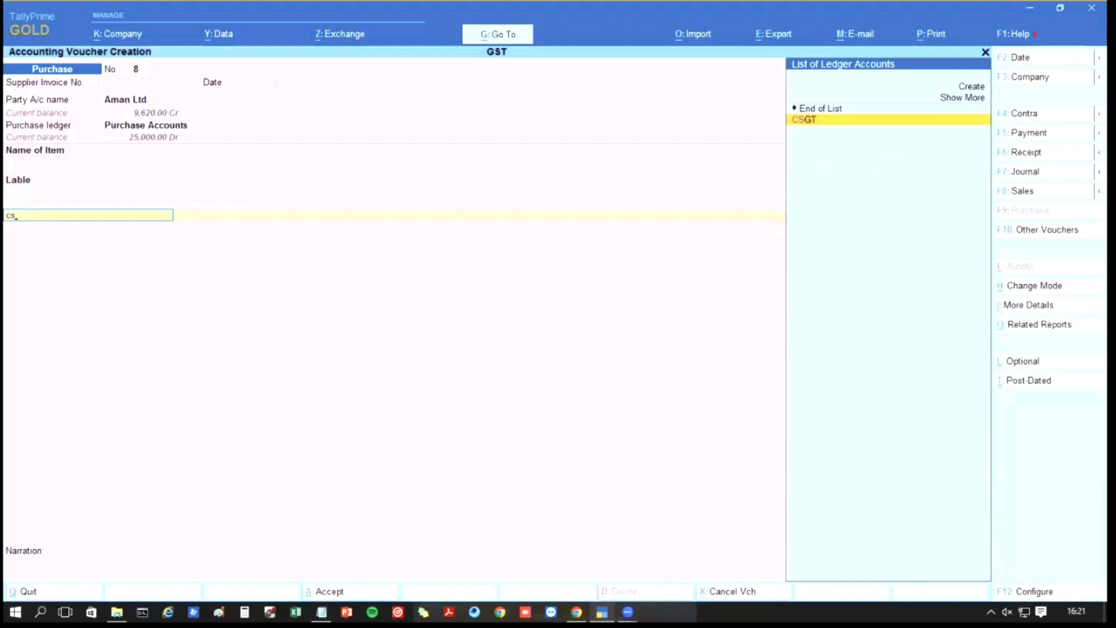
key("Return")
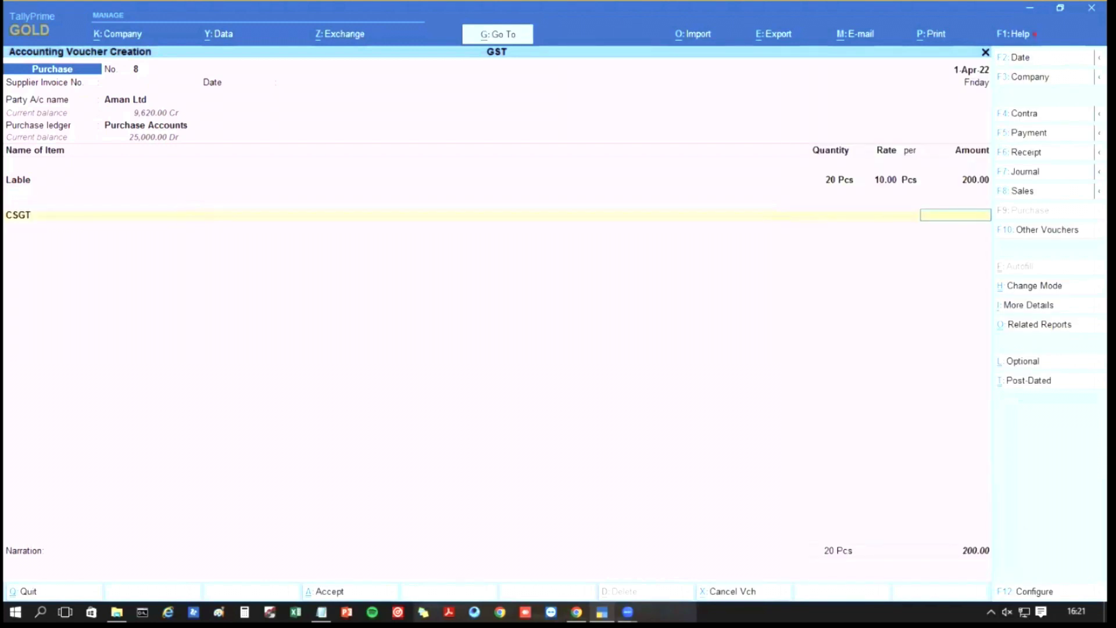
Set the tax ledger below the Lable item back to IGST and save the purchase voucher.
key("BackSpace")
type("is")
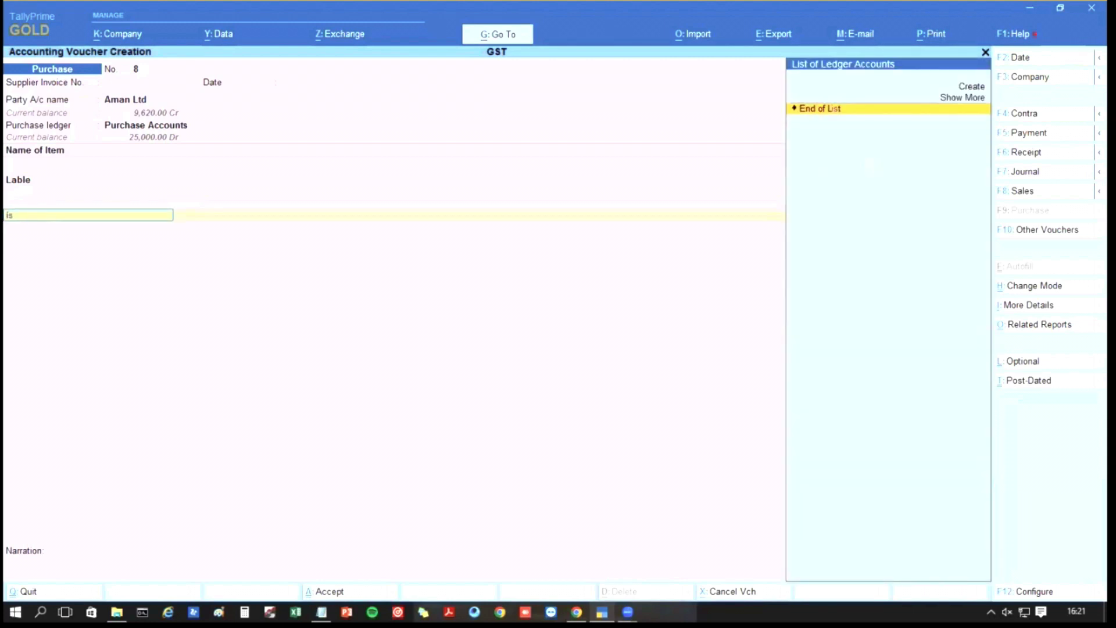
key("BackSpace")
key("BackSpace")
type("ig")
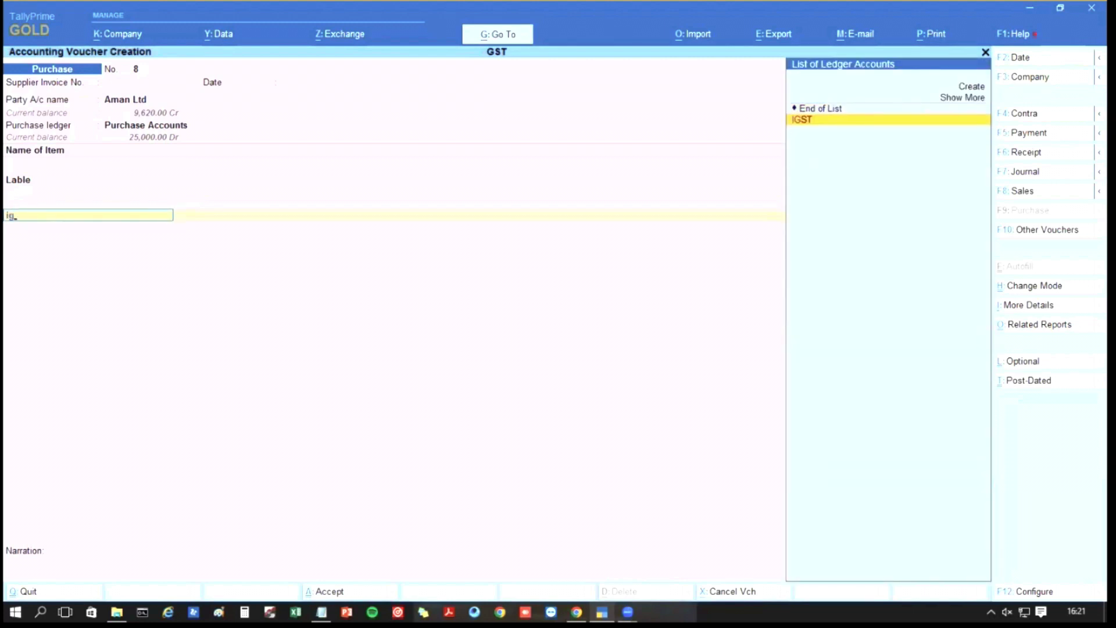
key("Return")
key("Return")
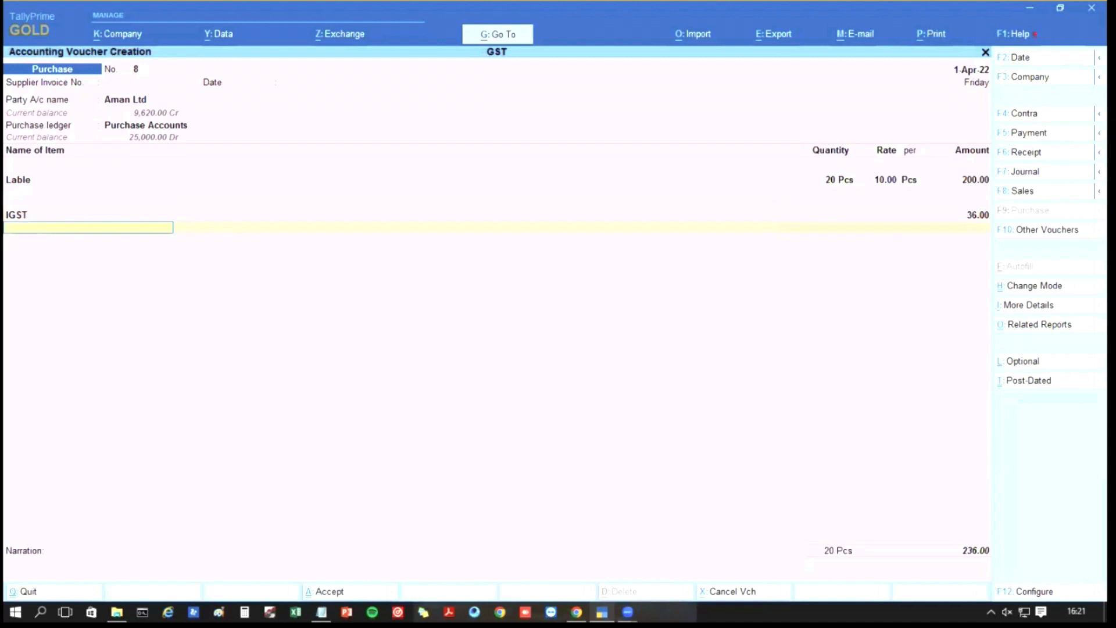
key("ctrl+a")
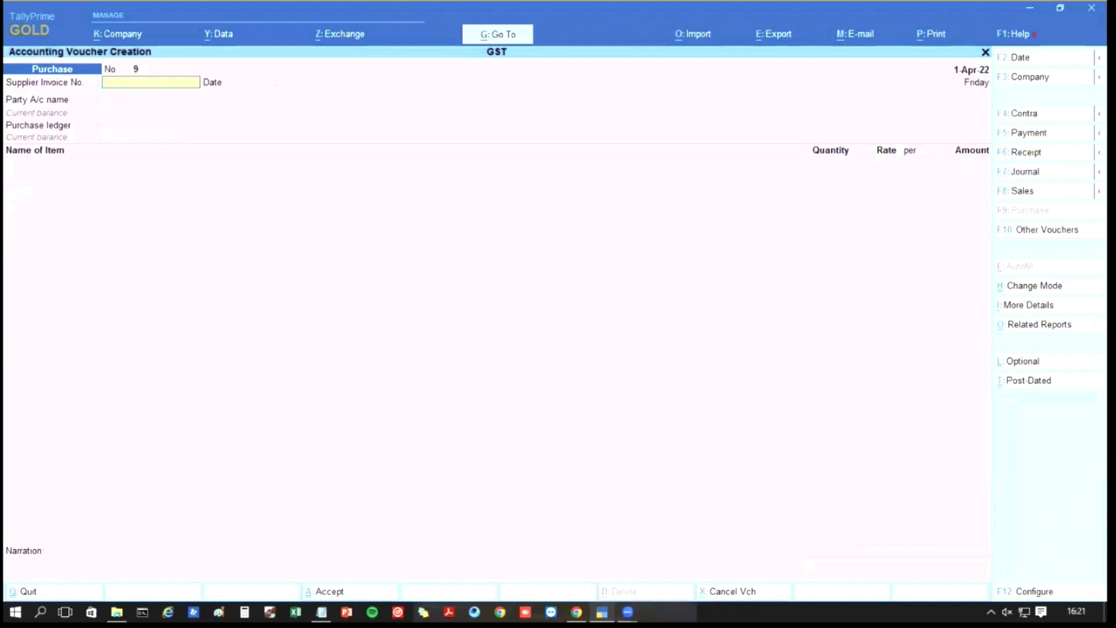
Begin another purchase voucher with Akshay Ltd as the party and Purchase Accounts as the purchase ledger.
key("Return")
key("Return")
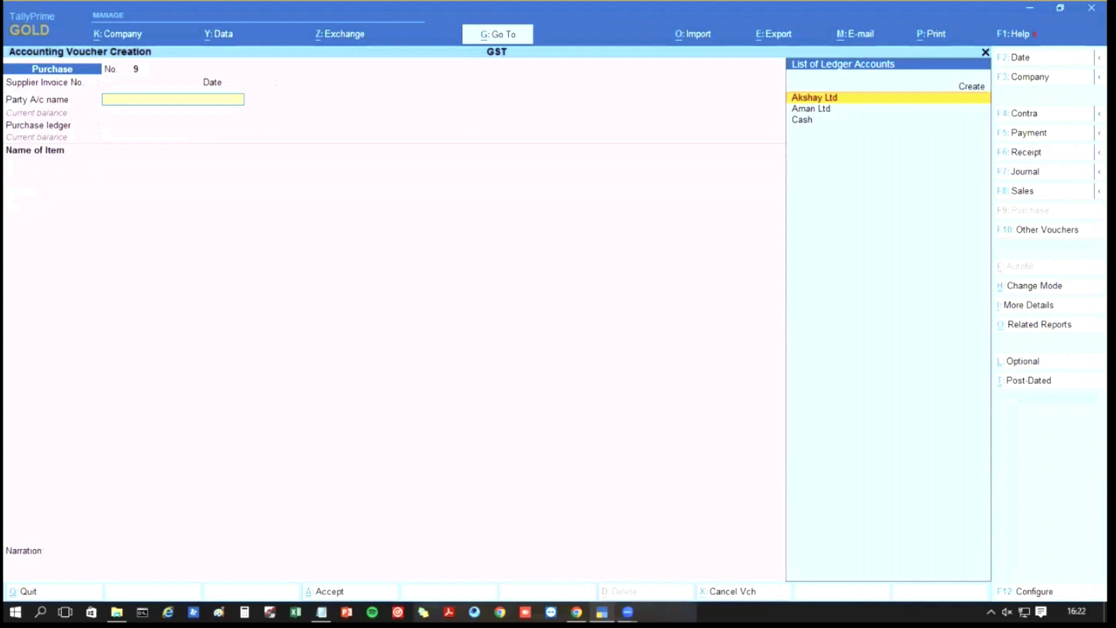
key("Down")
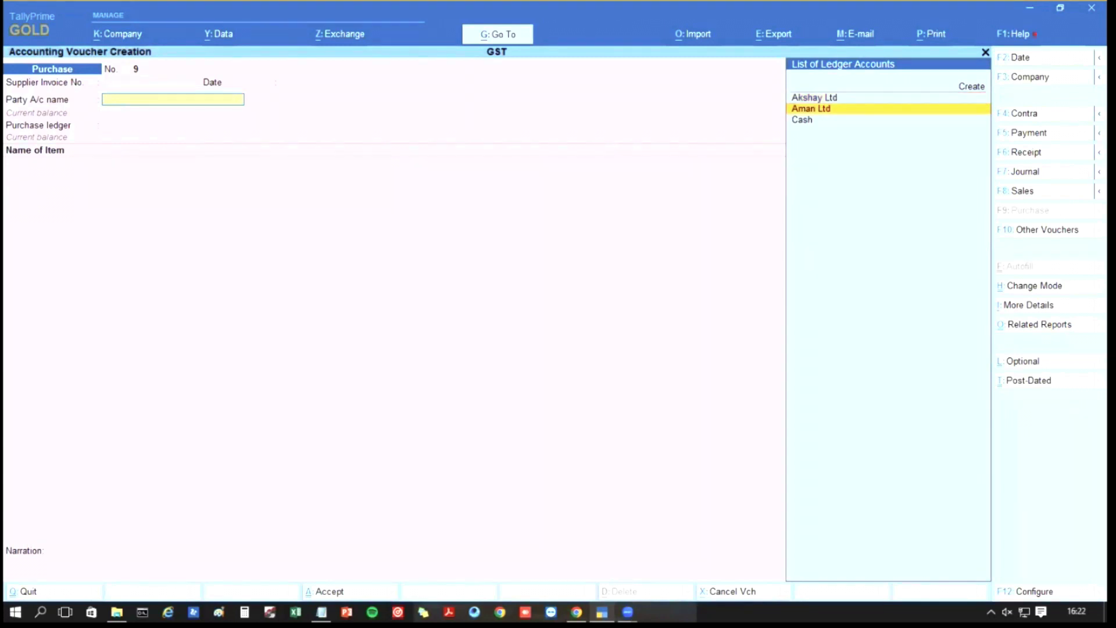
key("Return")
key("Escape")
key("Up")
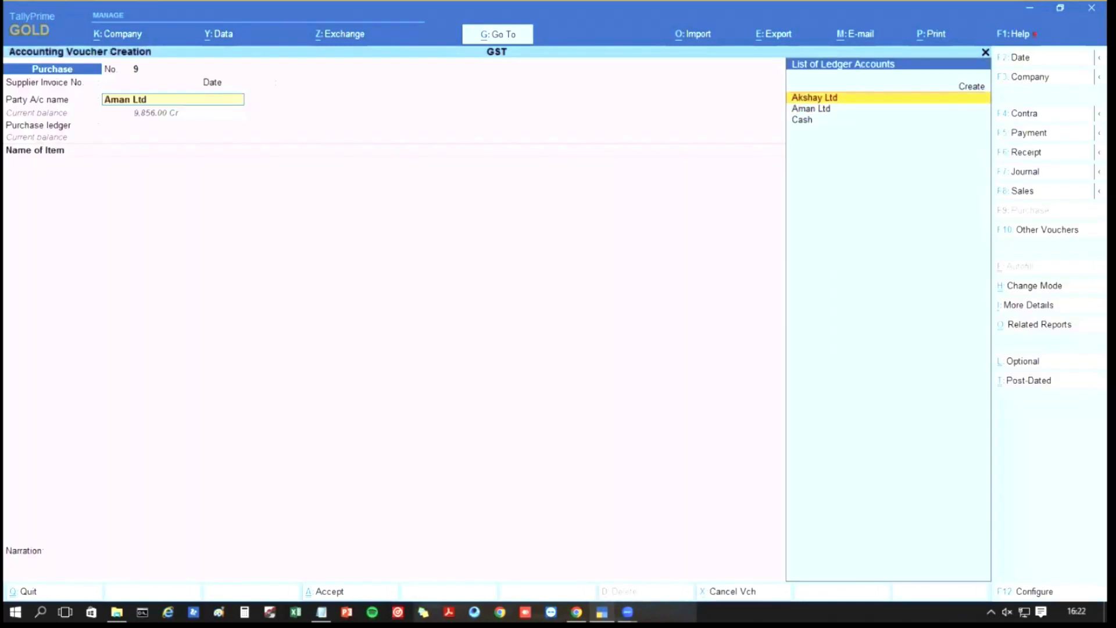
key("Return")
key("Escape")
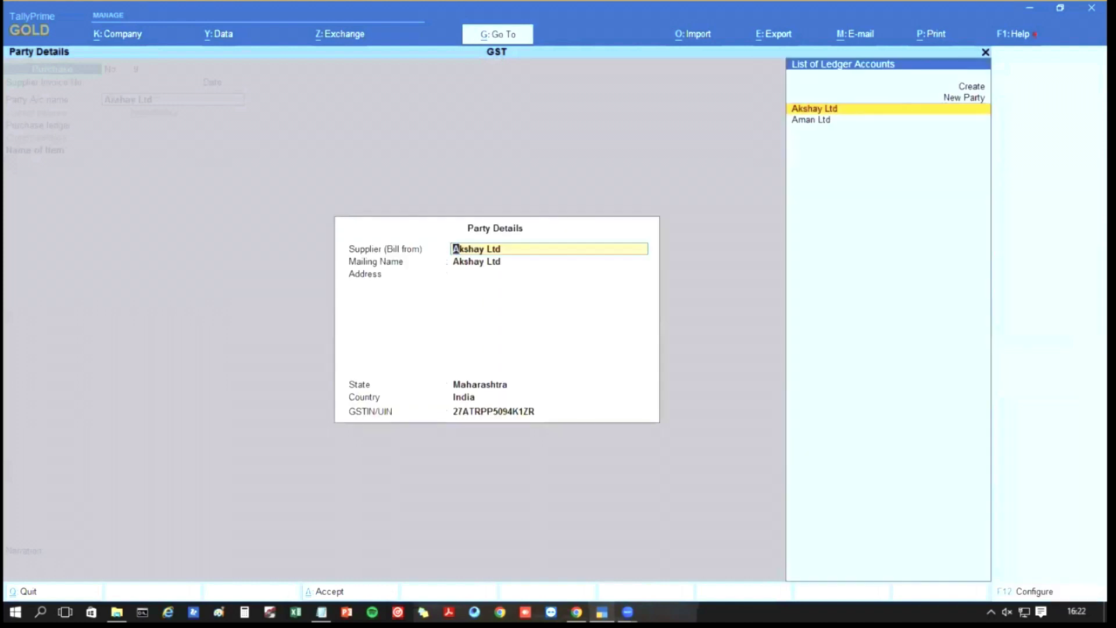
key("ctrl+a")
key("Return")
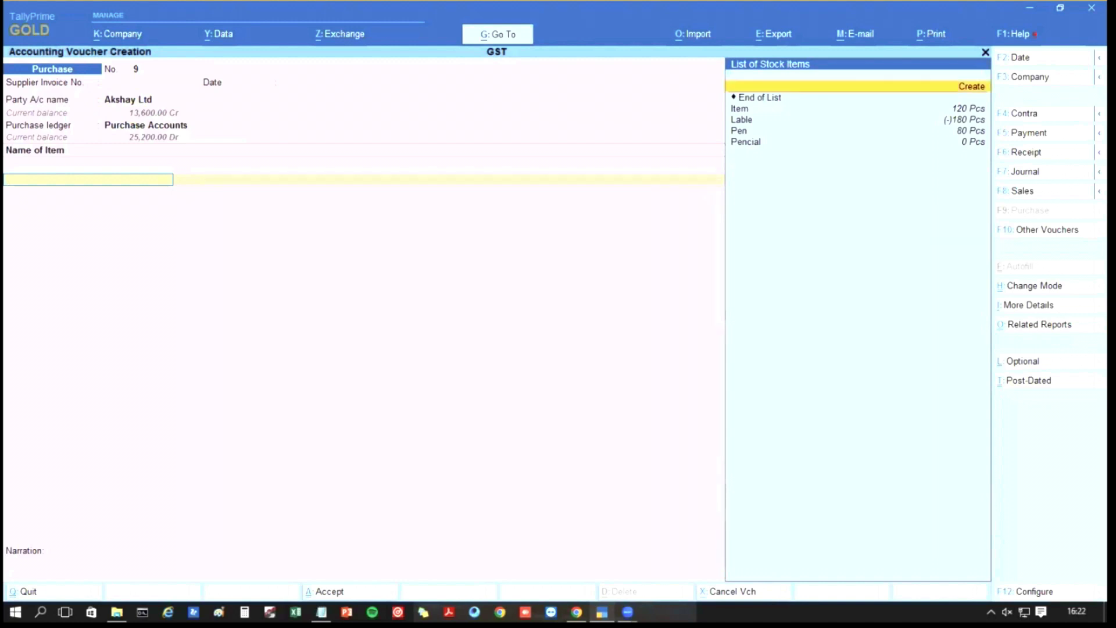
Add the stock item Pen with a quantity of 100 Pcs at the default rate of 10.00 per piece.
key("Down")
key("Down")
key("Down")
key("Down")
key("Return")
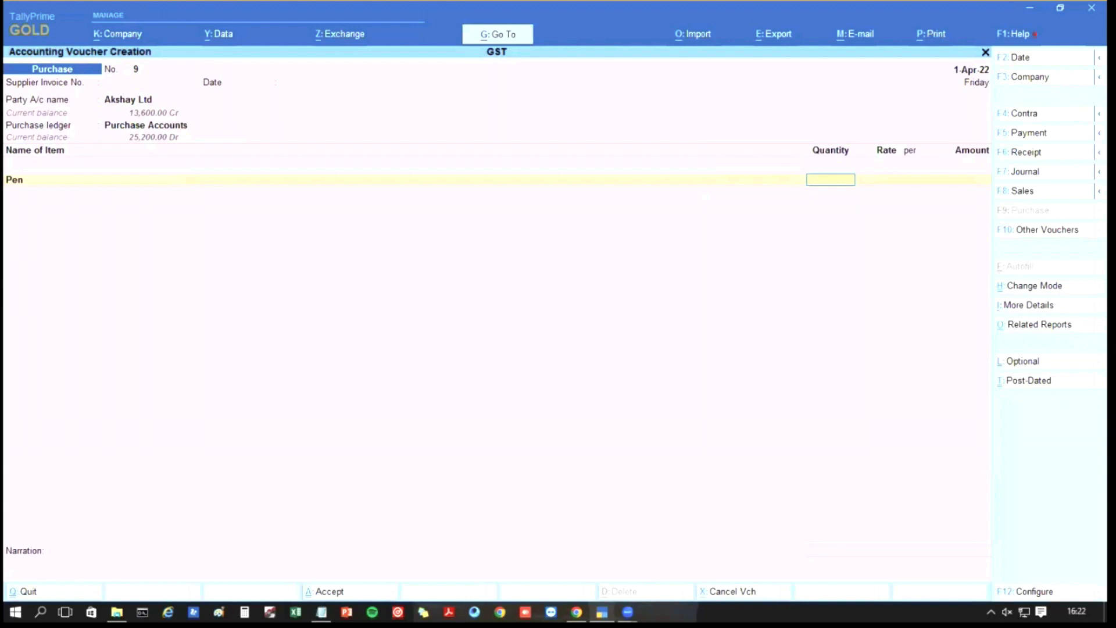
type("100")
key("Return")
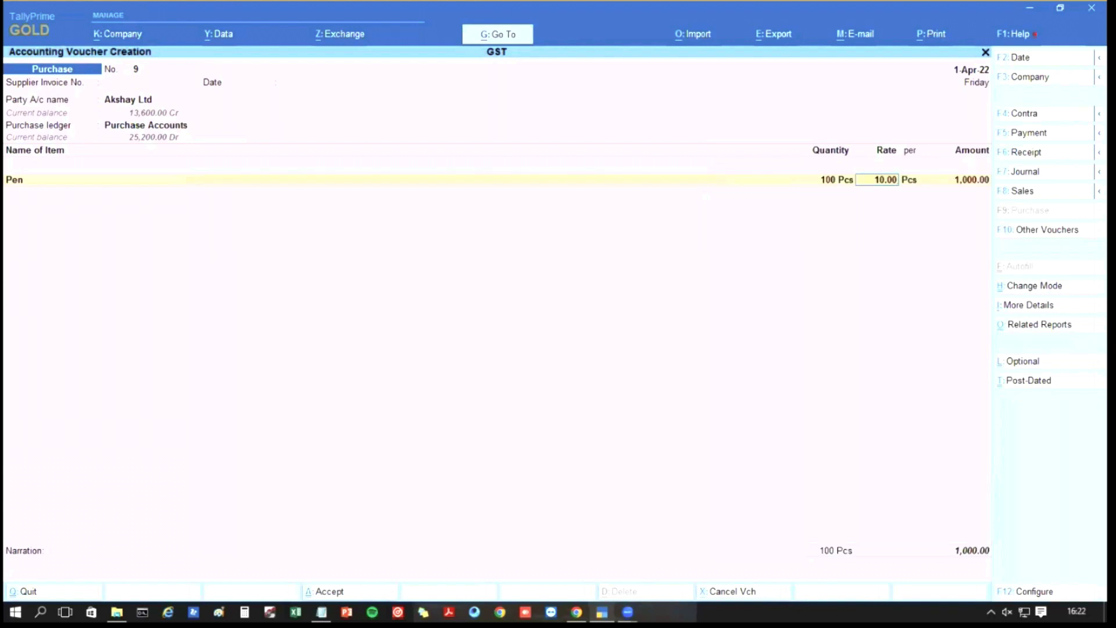
key("Return")
key("Return")
key("Return")
key("Return")
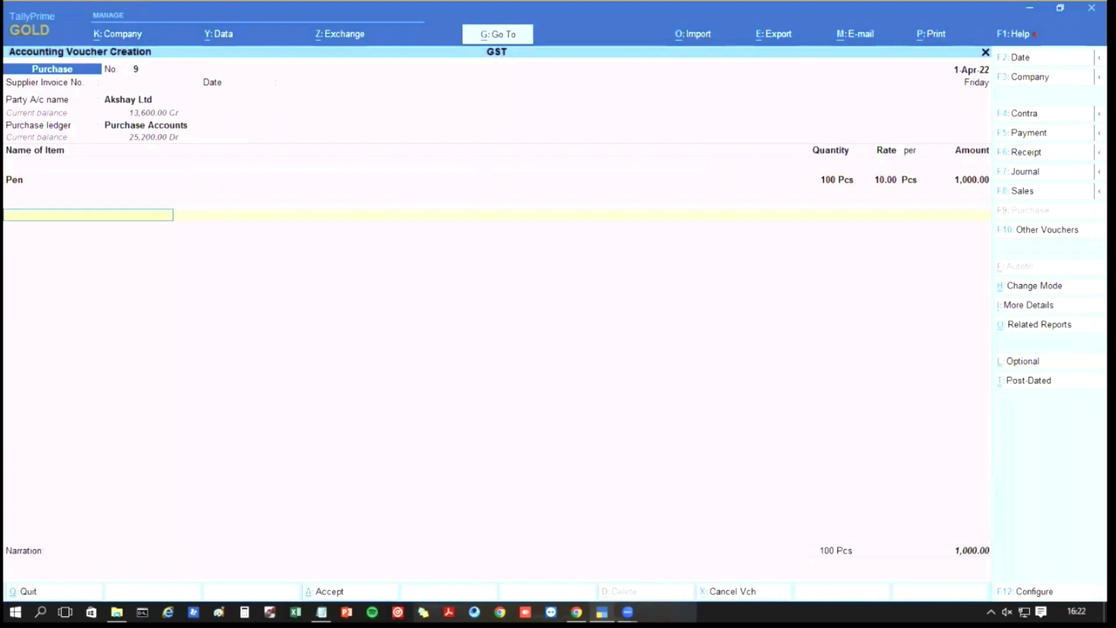
Try to add the CSGT tax ledger below the Pen item.
type("c")
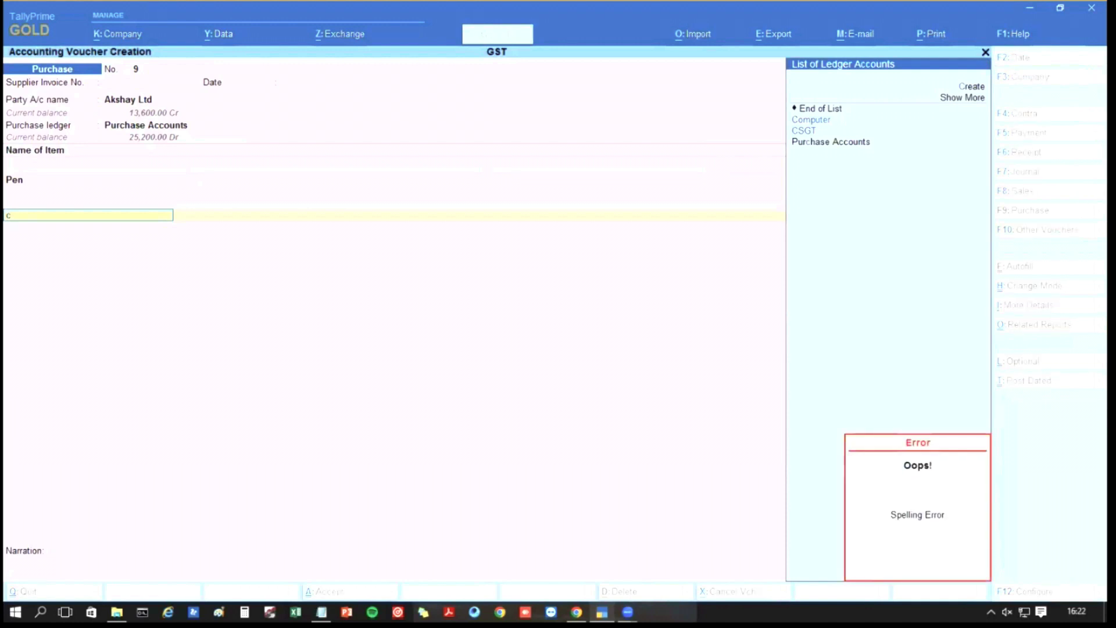
key("Down")
key("Down")
key("Return")
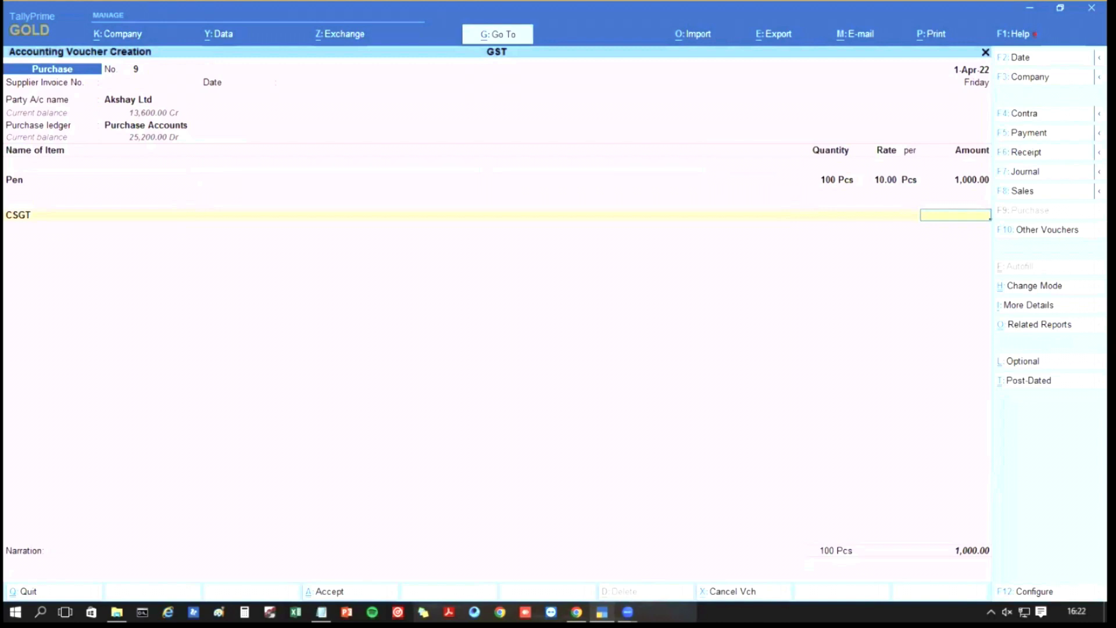
key("Return")
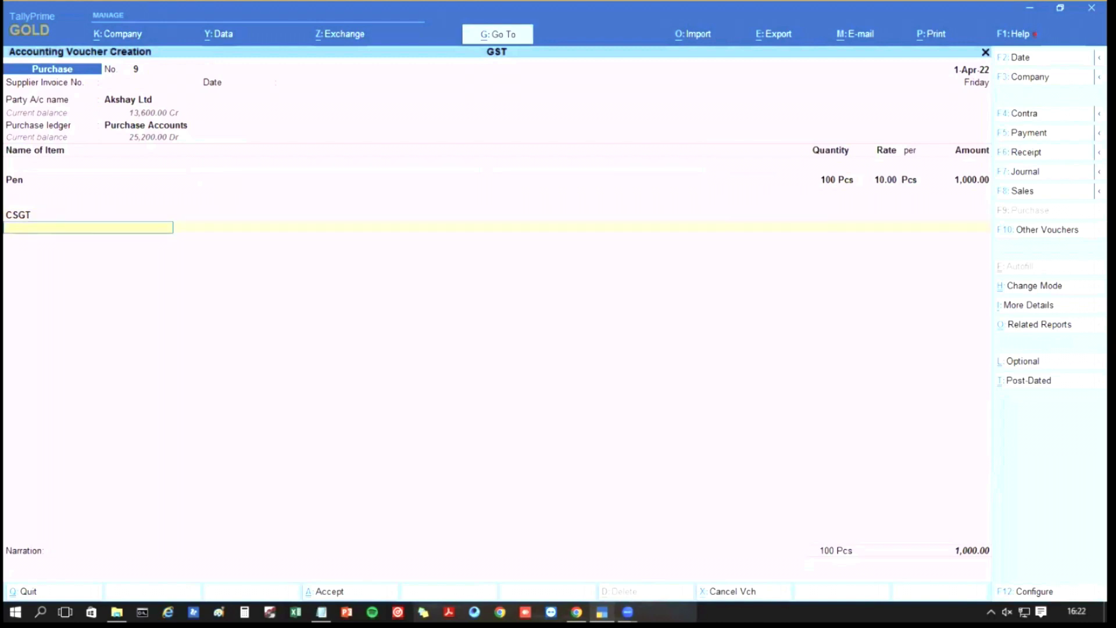
Replace the CSGT line with End of List and save the purchase voucher, keeping New Ref for the bill and a blank narration.
key("BackSpace")
key("BackSpace")
key("Up")
key("Up")
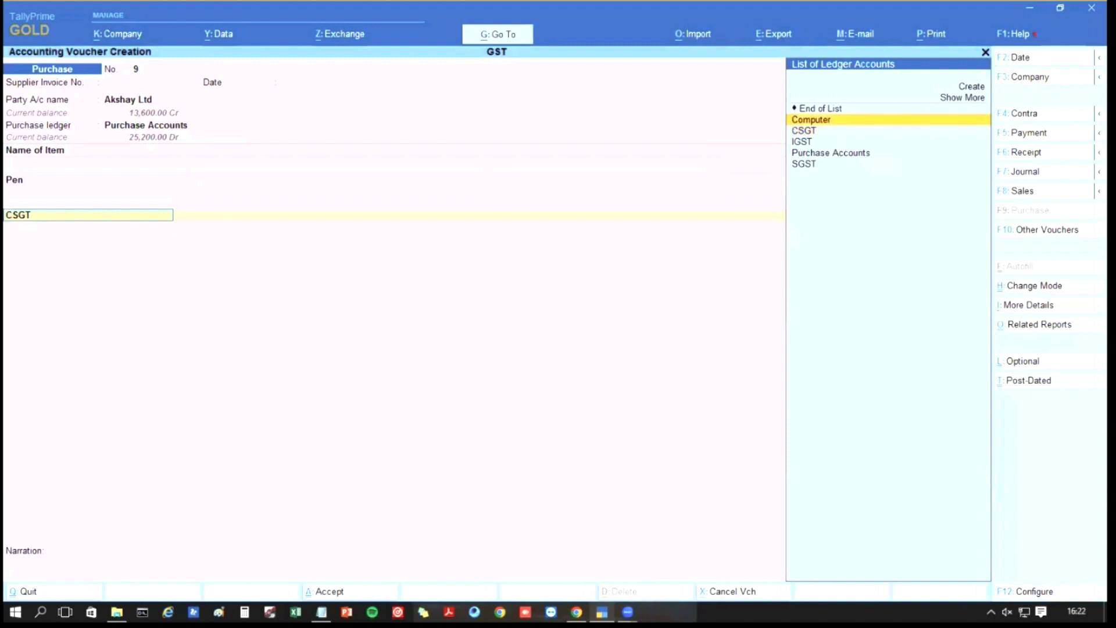
key("Return")
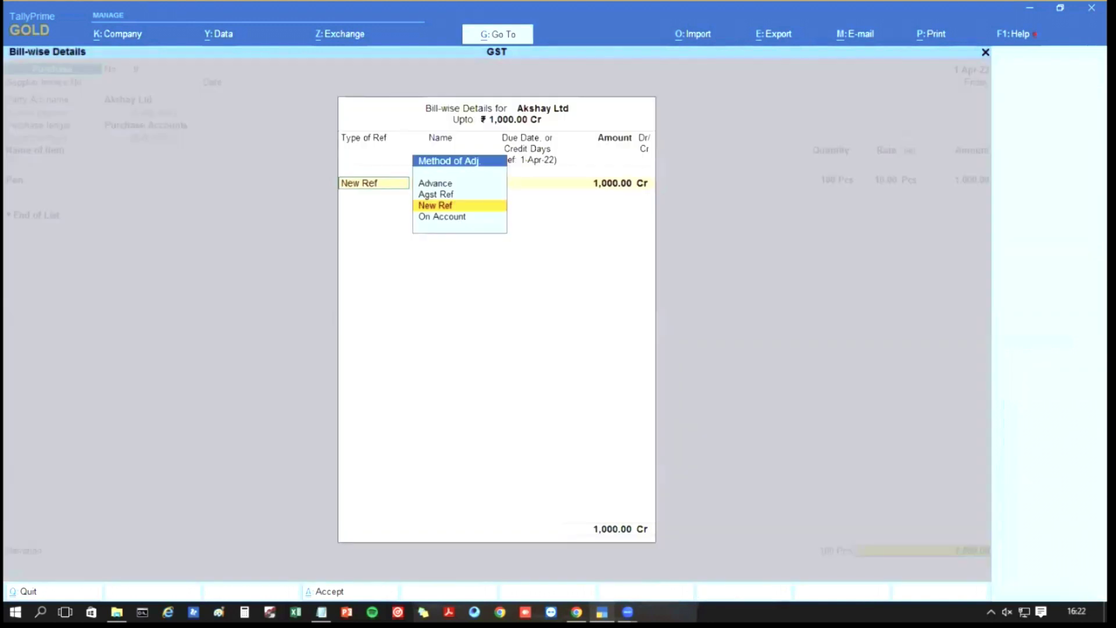
key("Return")
key("Return")
key("Return")
key("Return")
key("Return")
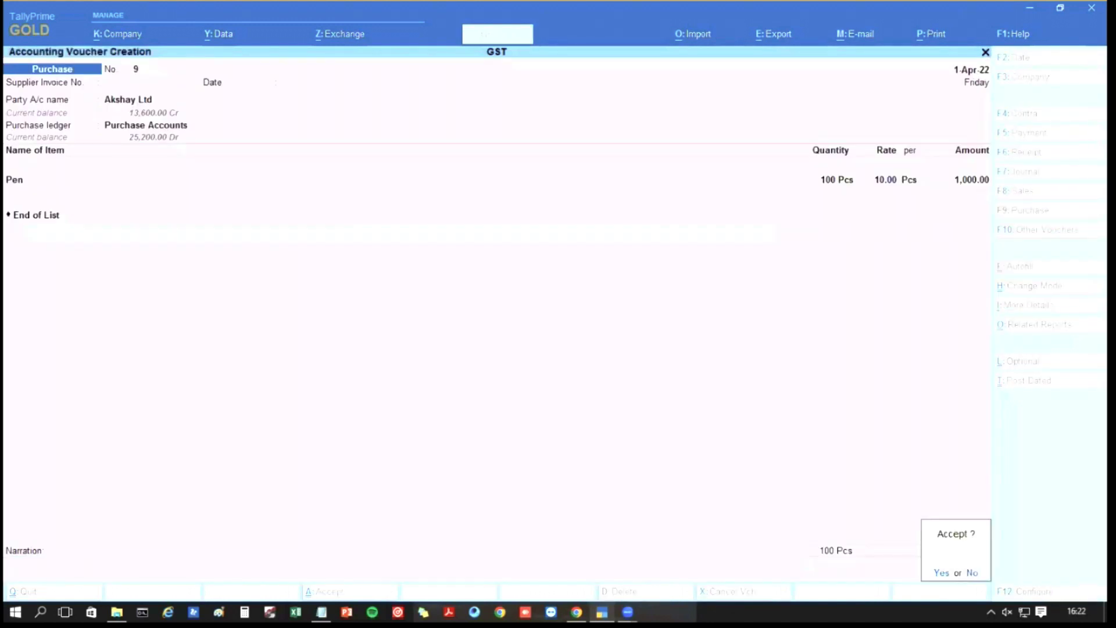
key("Return")
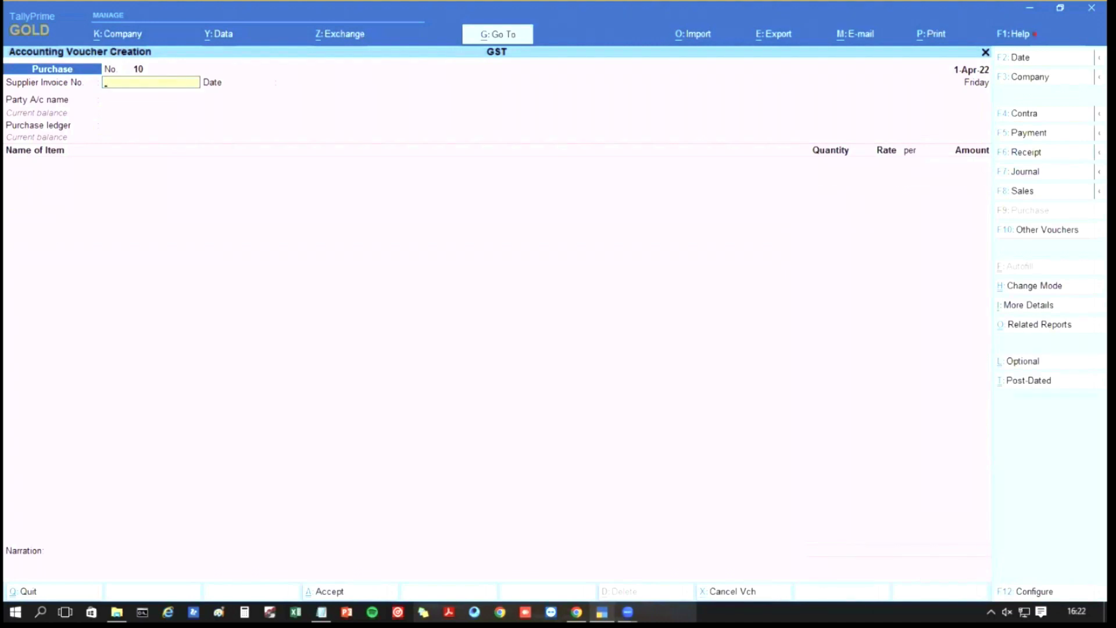
Switch to a sales voucher with Akshay Ltd as the party, default dispatch and party details, and Sales Accounts as the sales ledger.
key("F8")
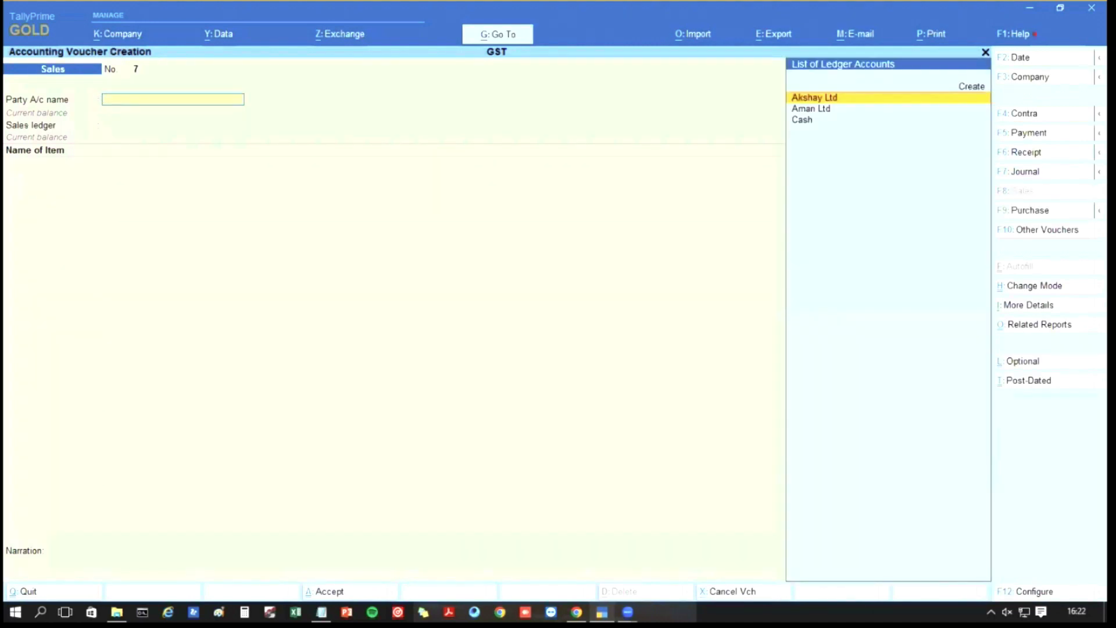
key("Return")
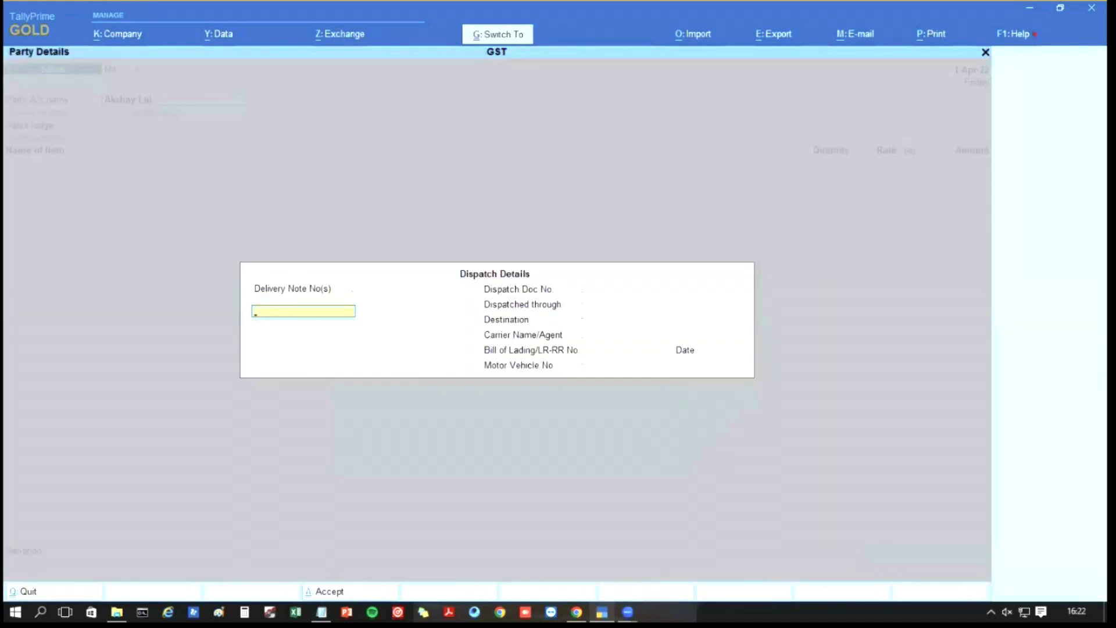
key("ctrl+a")
key("ctrl+a")
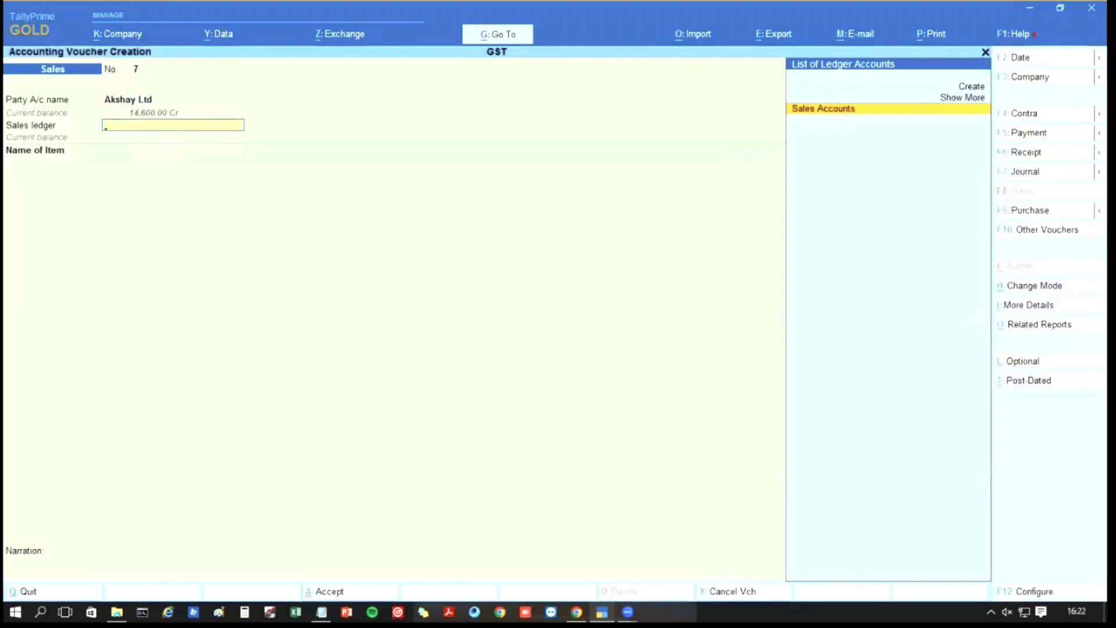
key("Return")
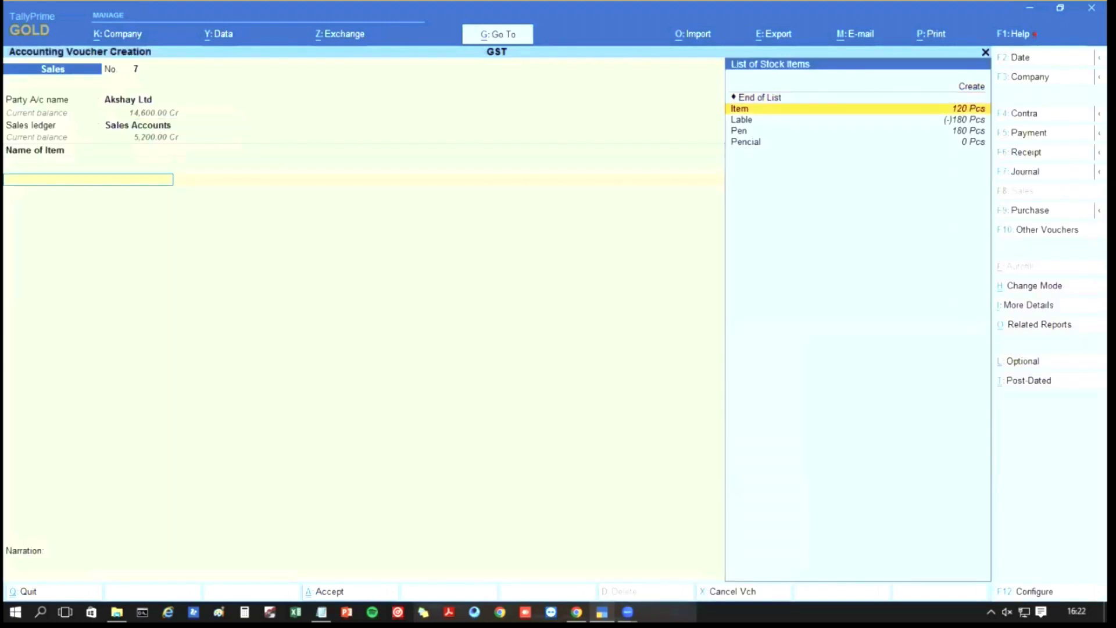
Add the stock item Item to the sales voucher with a quantity of 100 Pcs at the default rate of 10.00 per piece.
key("Return")
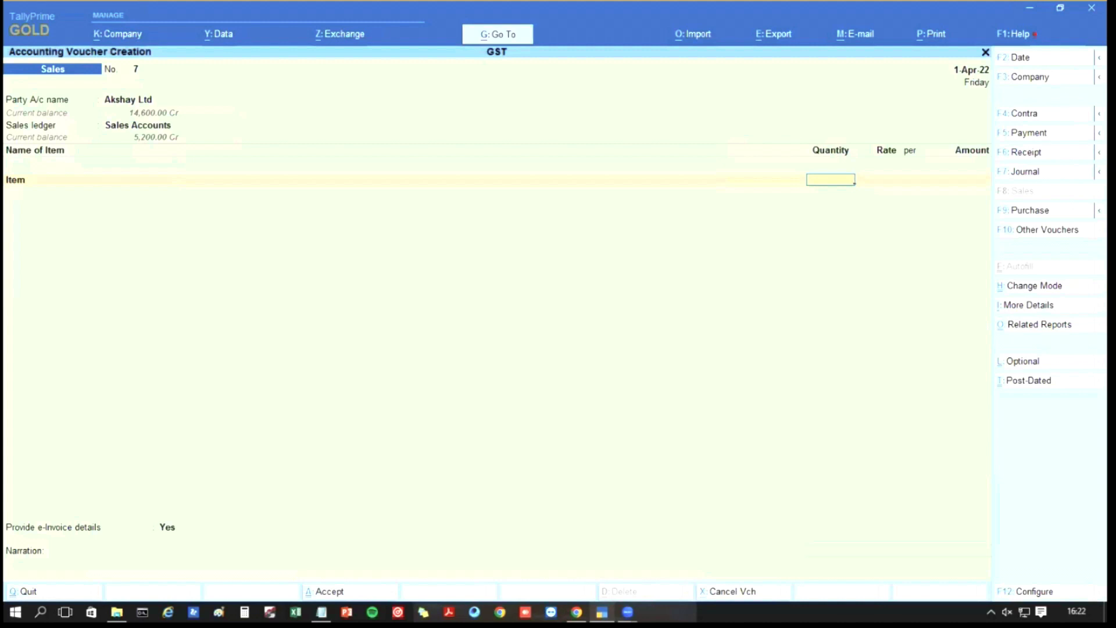
type("100")
key("Return")
key("Return")
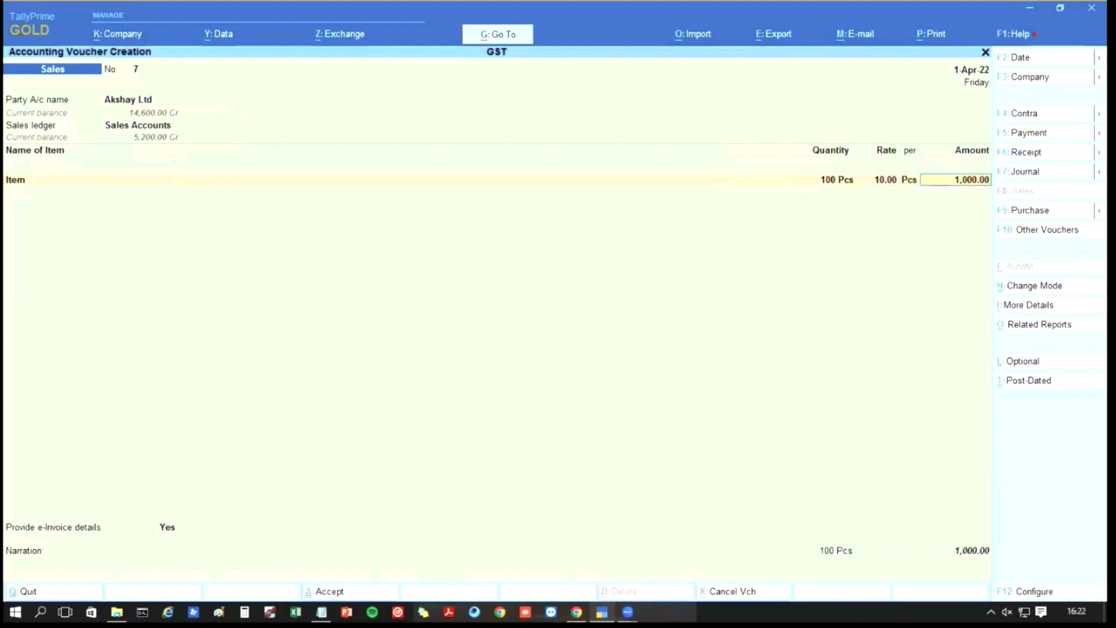
key("Return")
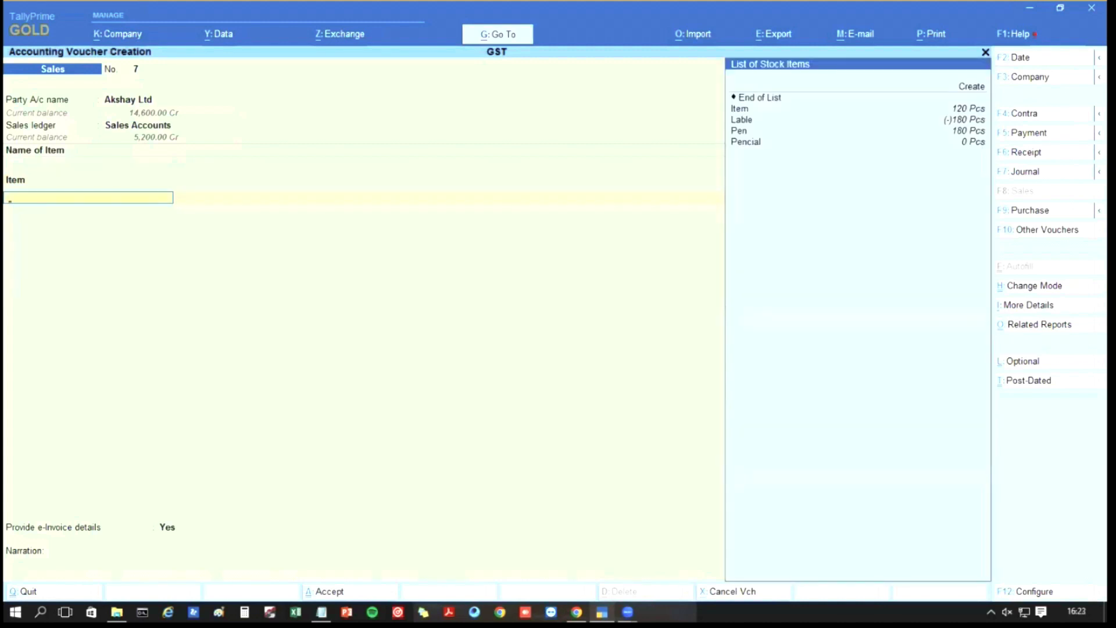
Add the stock item Lable with 100 Pcs at the default rate of 10.00 per piece and end the item list.
key("Up")
key("Down")
key("Down")
key("Down")
key("Return")
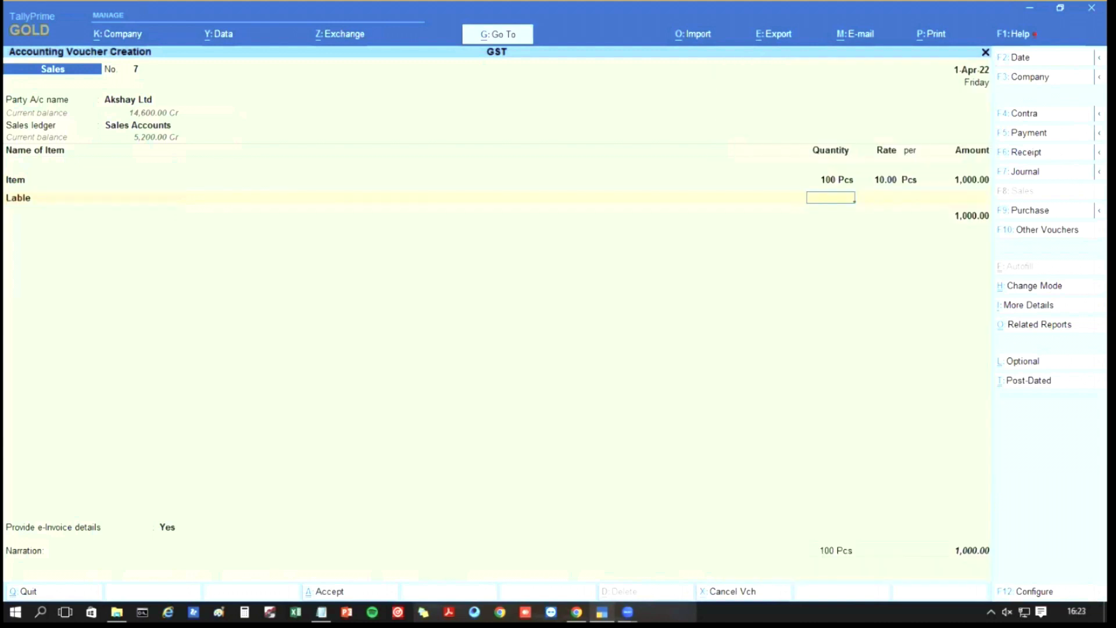
type("100")
key("Return")
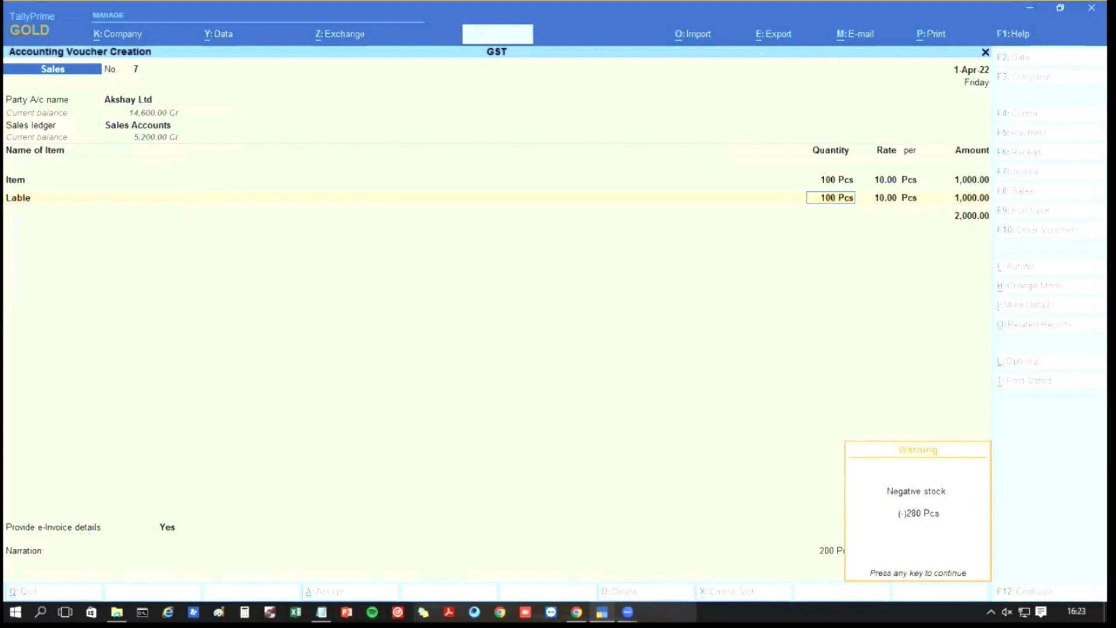
key("Return")
key("Return")
key("Return")
key("Return")
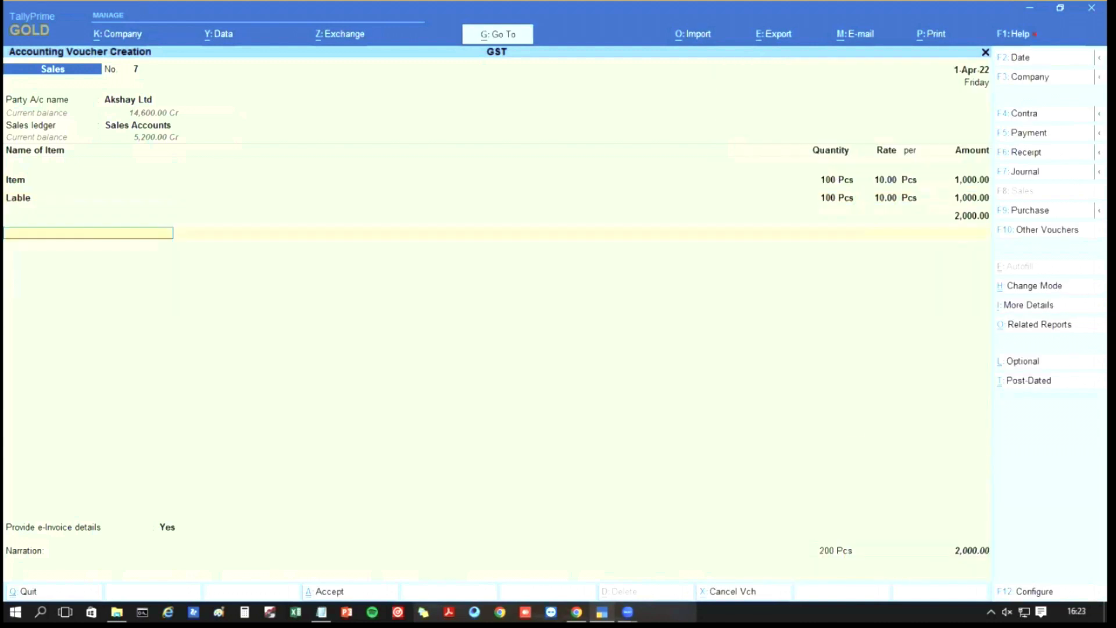
Add the CSGT tax ledger on two lines below the stock items and end the ledger list.
type("cs")
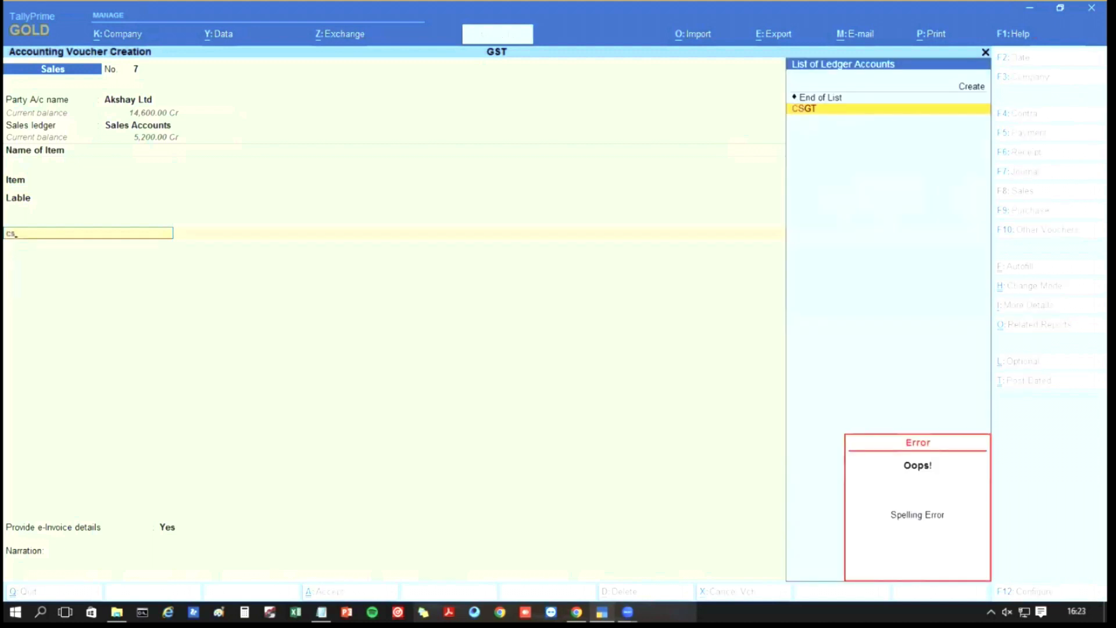
key("Return")
key("Return")
type("cs")
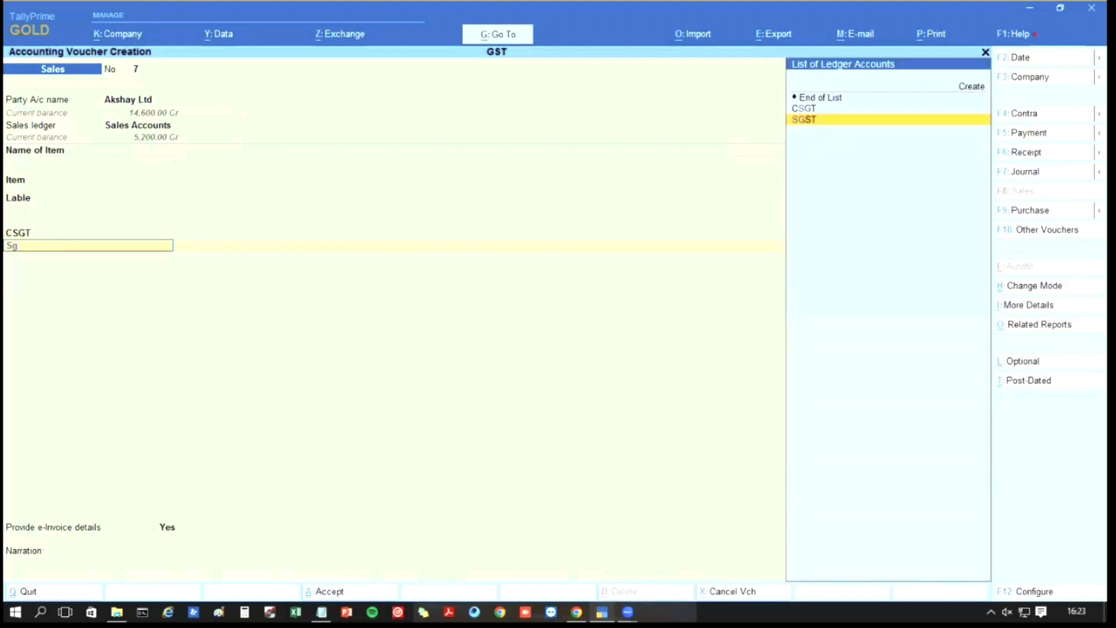
key("Return")
key("Return")
key("Return")
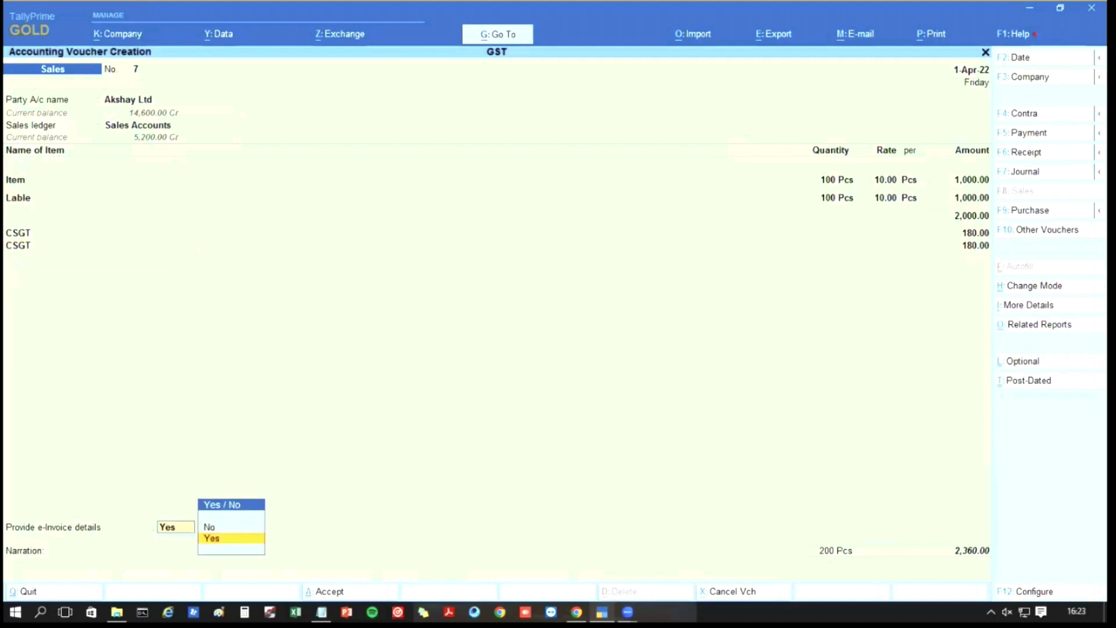
Set the e-Invoice details to No and save the sales voucher with a New Ref bill, blank narration and no e-invoice generated.
key("Up")
key("Return")
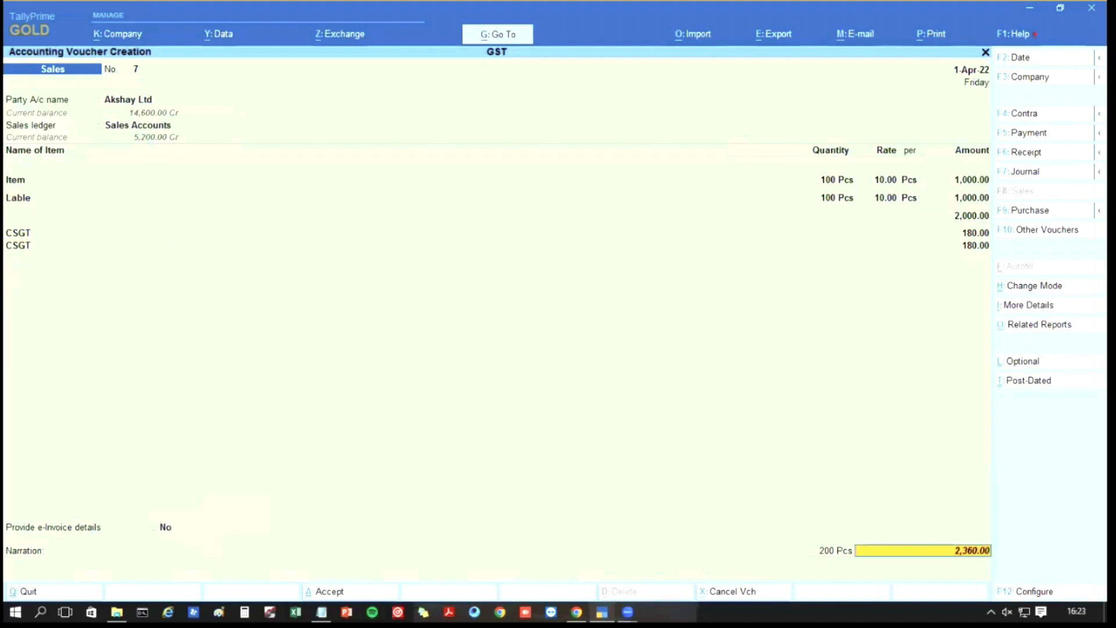
key("Return")
key("Return")
key("Return")
key("Return")
key("Return")
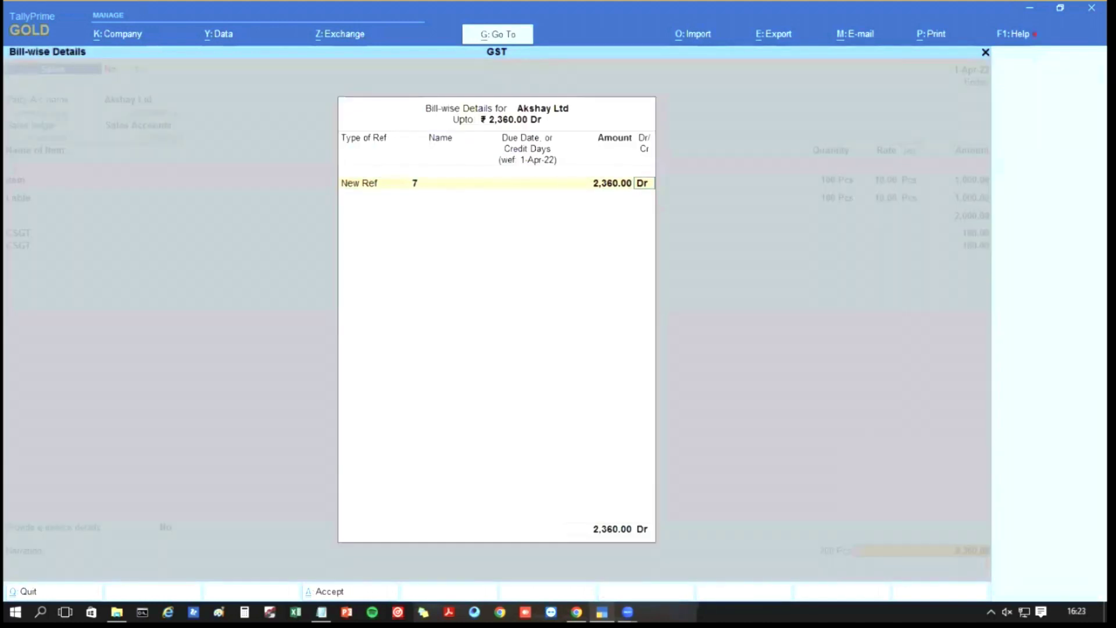
key("Return")
key("Return")
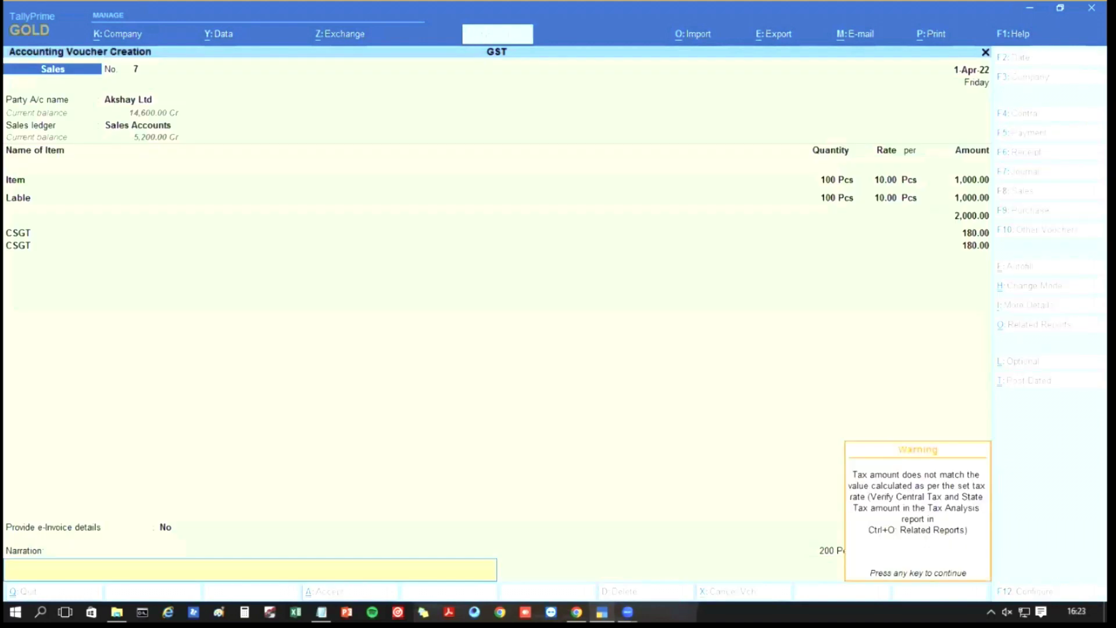
key("Return")
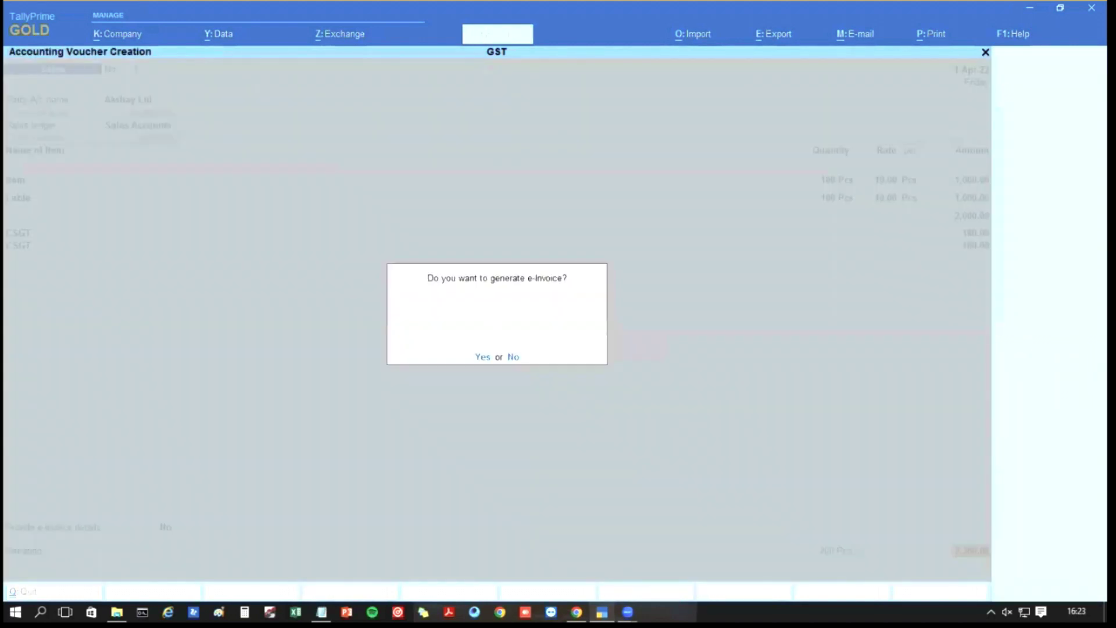
key("n")
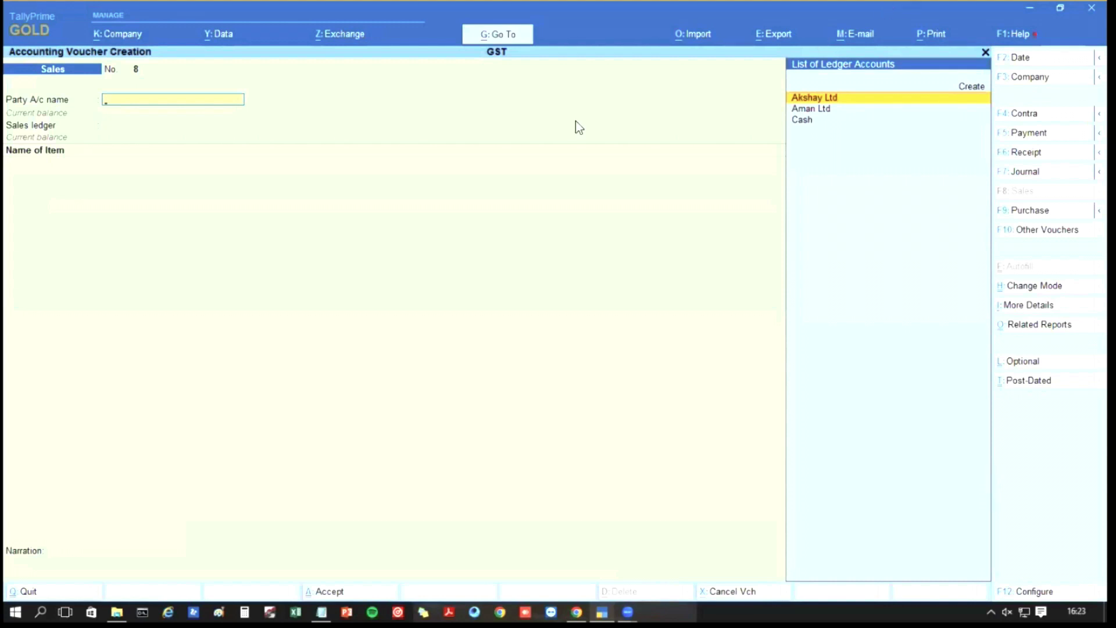
Open the Sales Vouchers report from the blank sales voucher.
key("super")
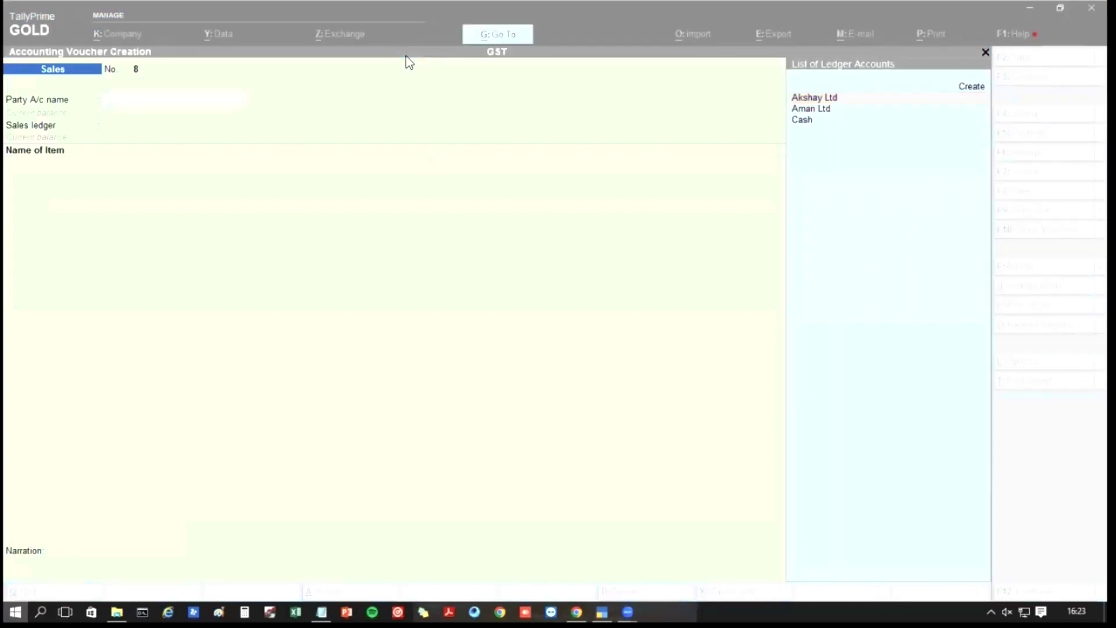
left_click(601, 372)
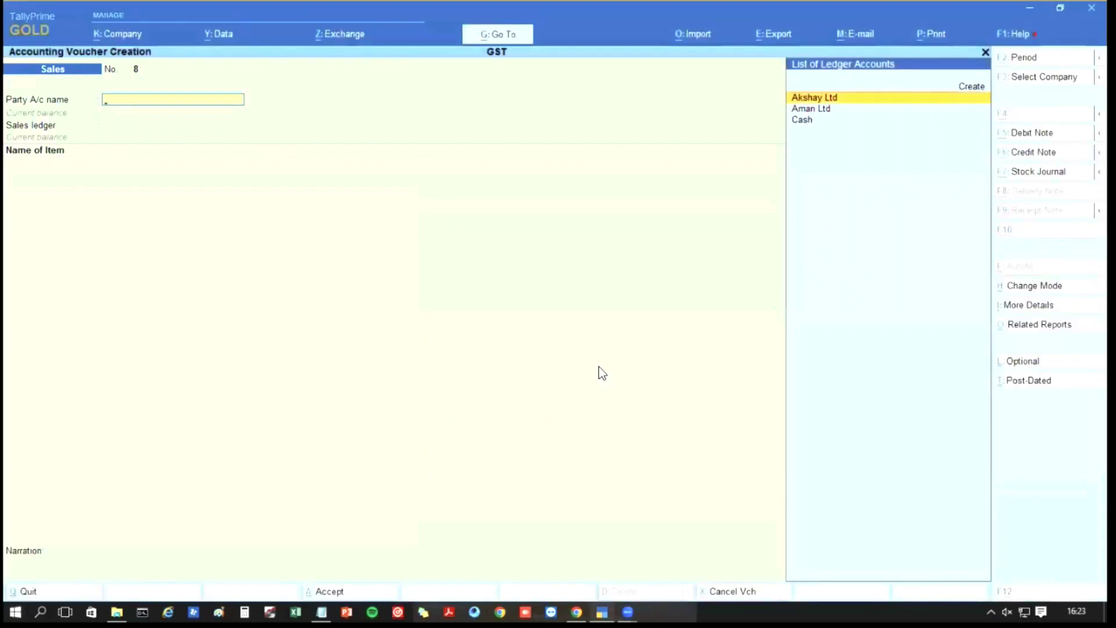
key("alt+g")
type("Sal")
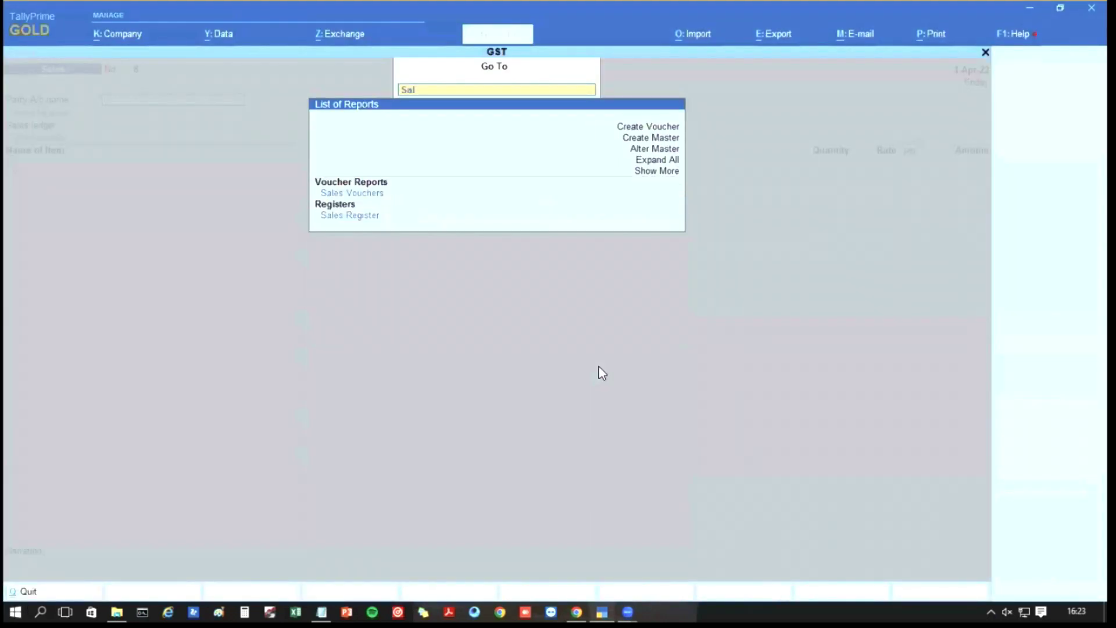
key("Return")
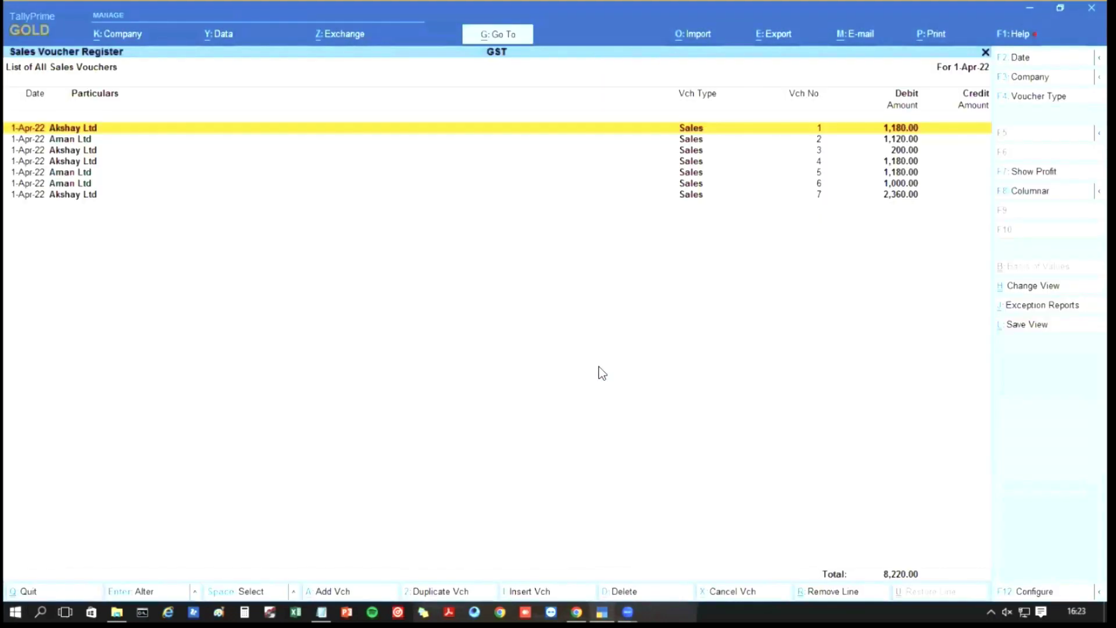
View Akshay Ltd's sales voucher no. 7 from the register and return to the list without changing it.
key("Down")
key("Down")
key("Down")
key("Down")
key("Down")
key("Down")
key("Return")
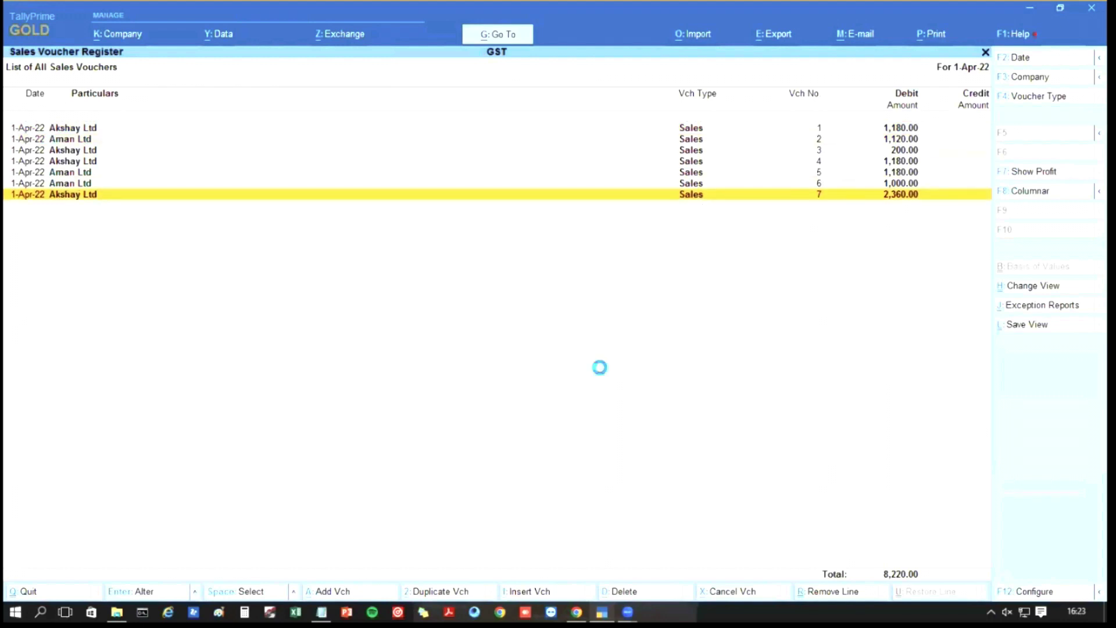
key("Escape")
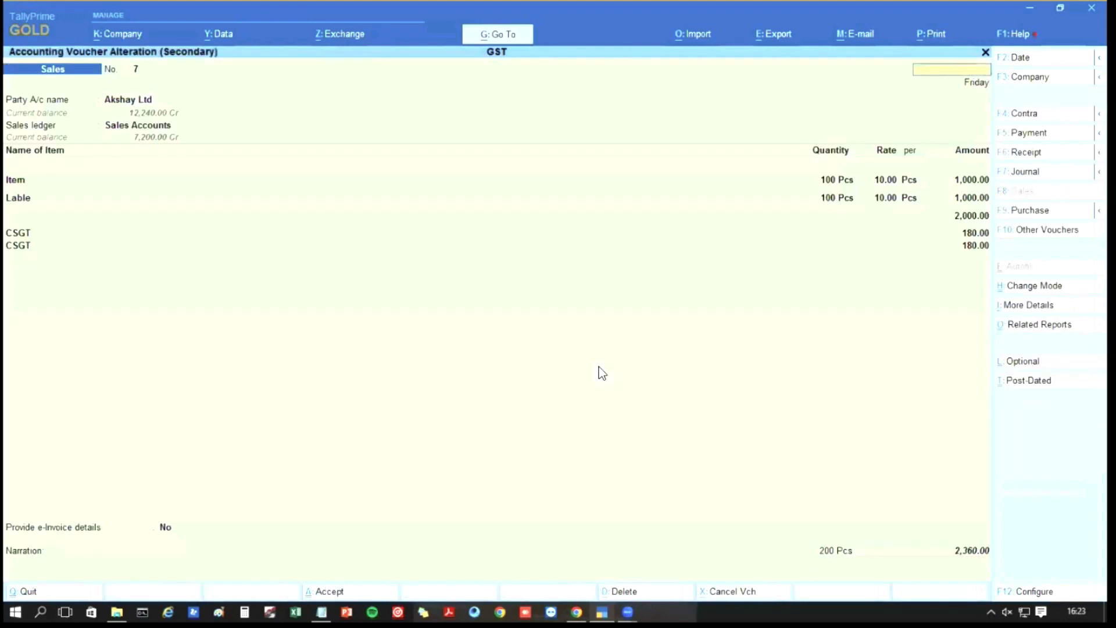
key("y")
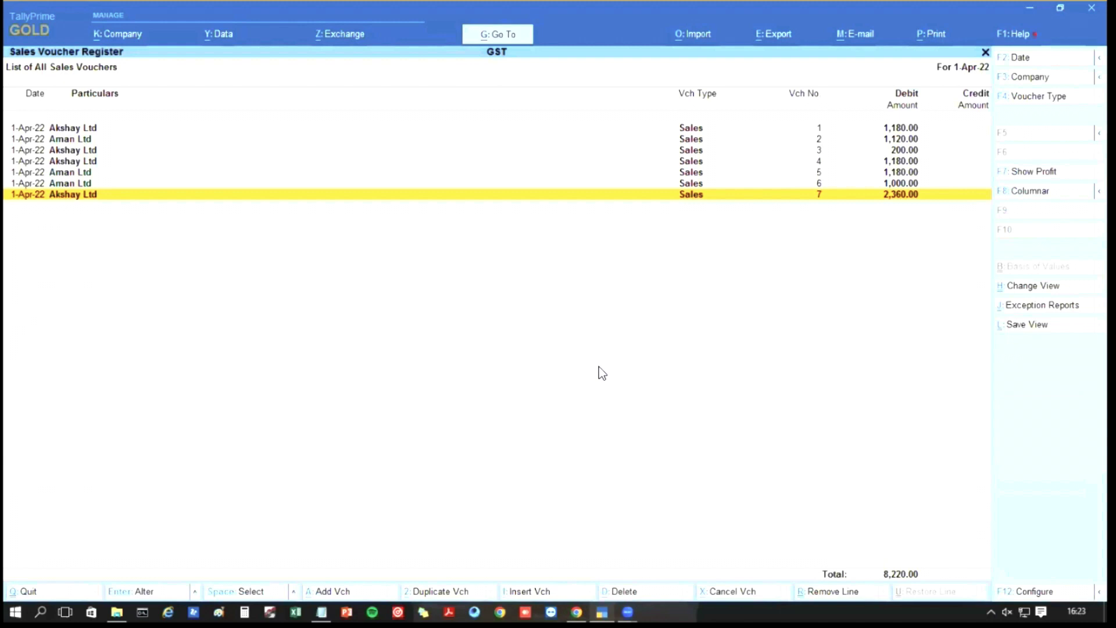
Look through the Purchase Vouchers report, then return to the blank sales voucher.
key("alt+g")
type("Purch")
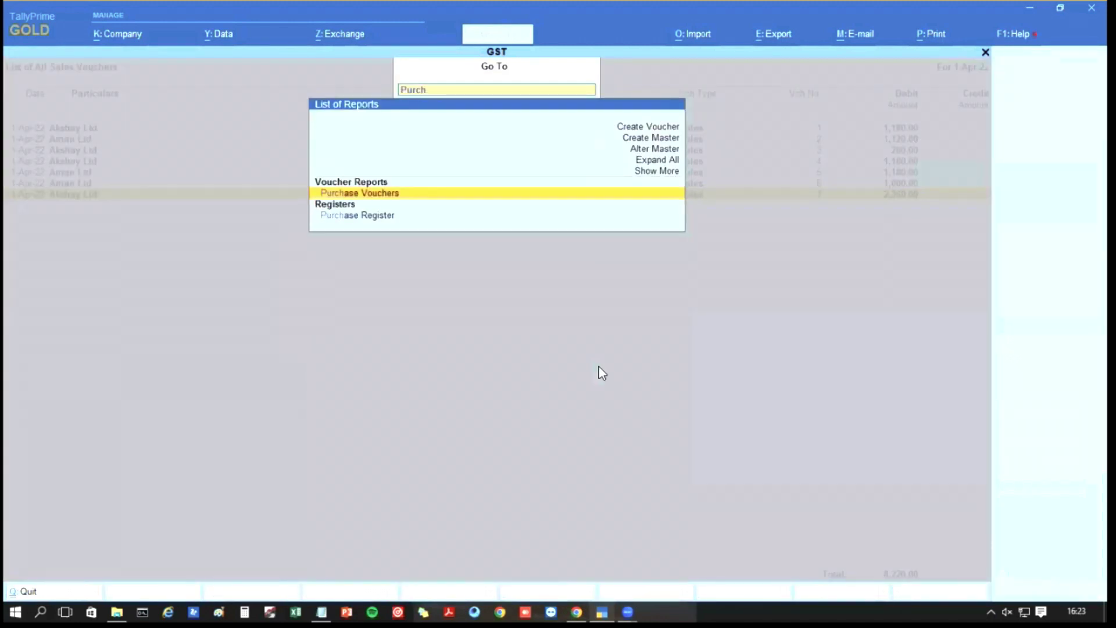
key("Down")
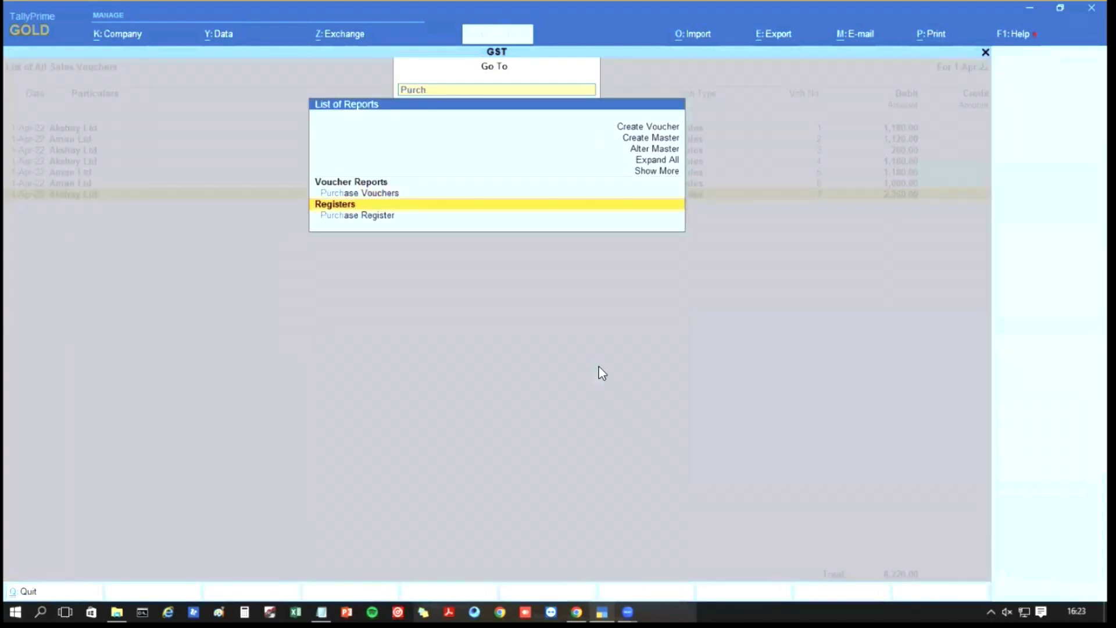
key("Up")
key("Return")
key("Down")
key("Down")
key("Down")
key("Down")
key("Down")
key("Down")
key("Down")
key("Down")
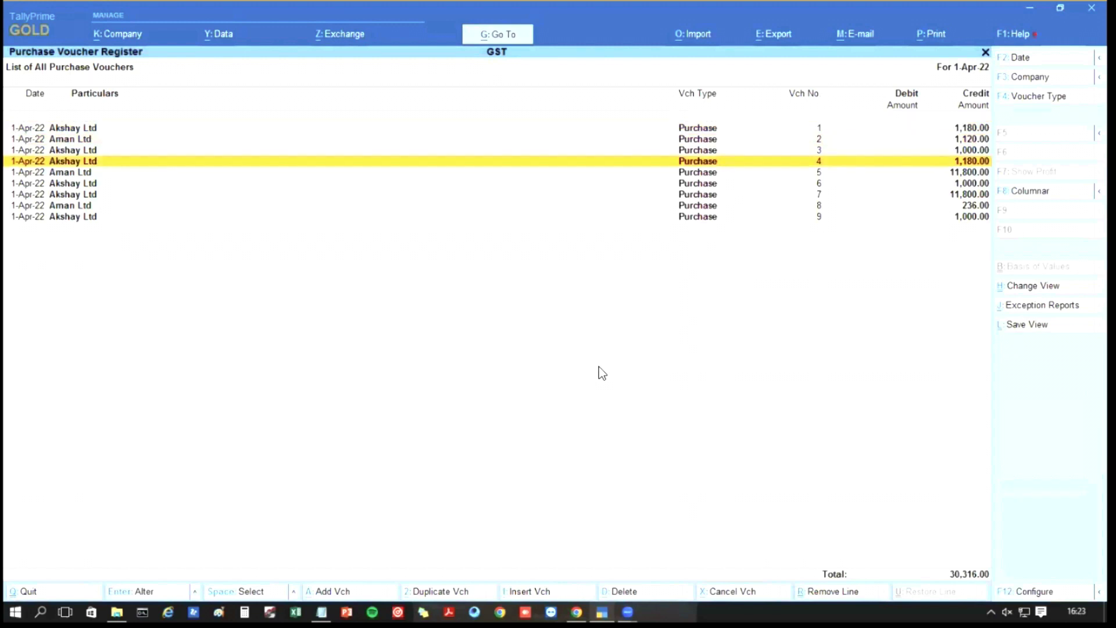
key("Up")
key("Up")
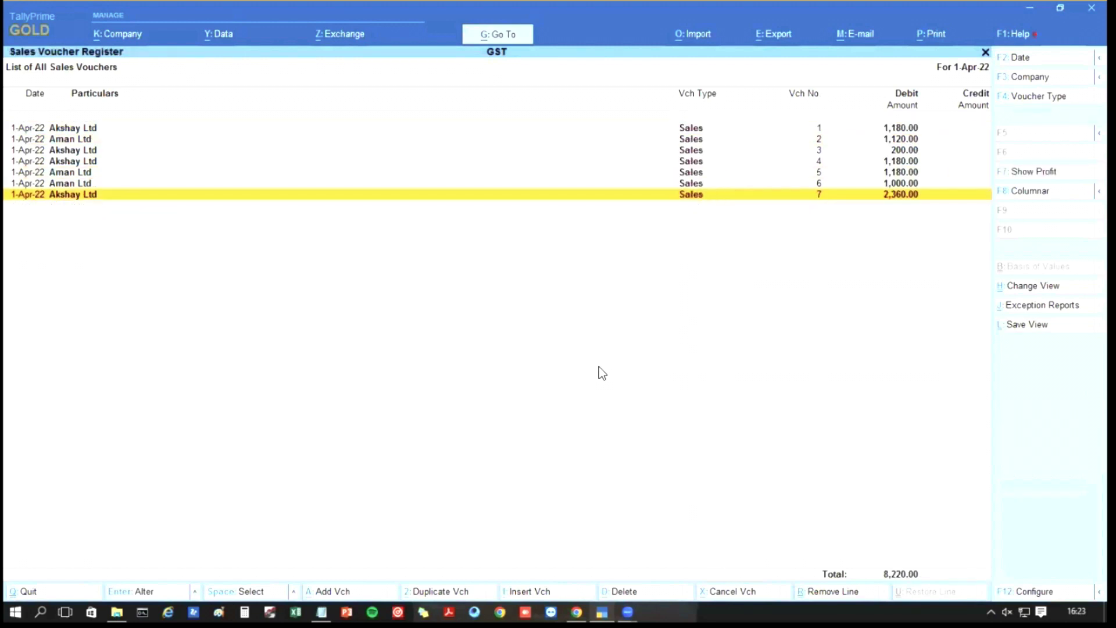
key("alt+a")
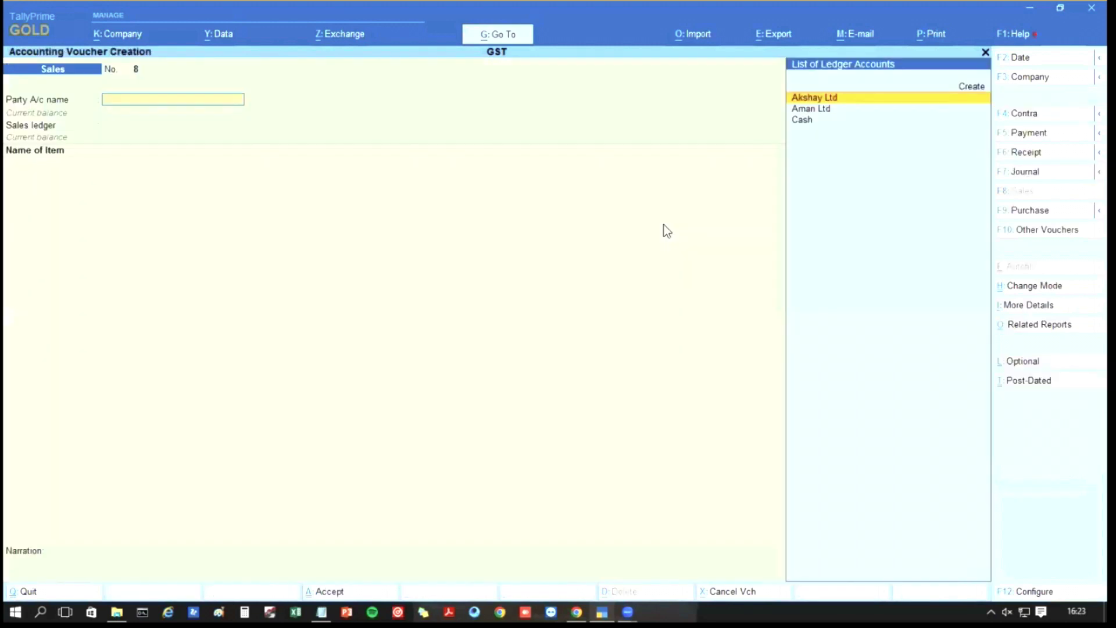
Open the GSTR-1 report.
left_click(499, 39)
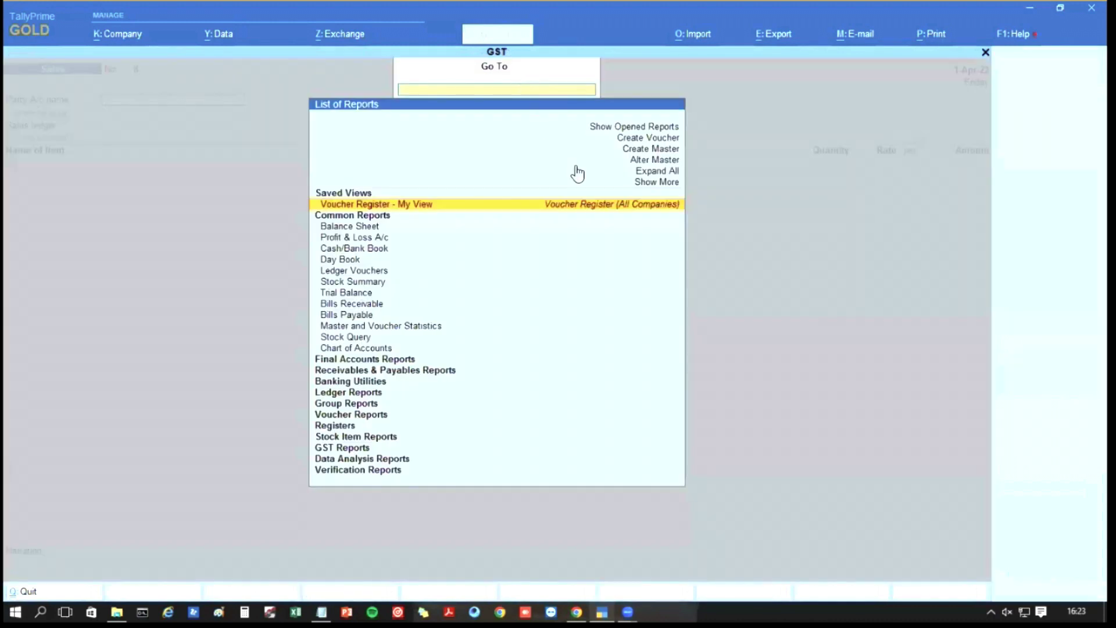
type("Gst")
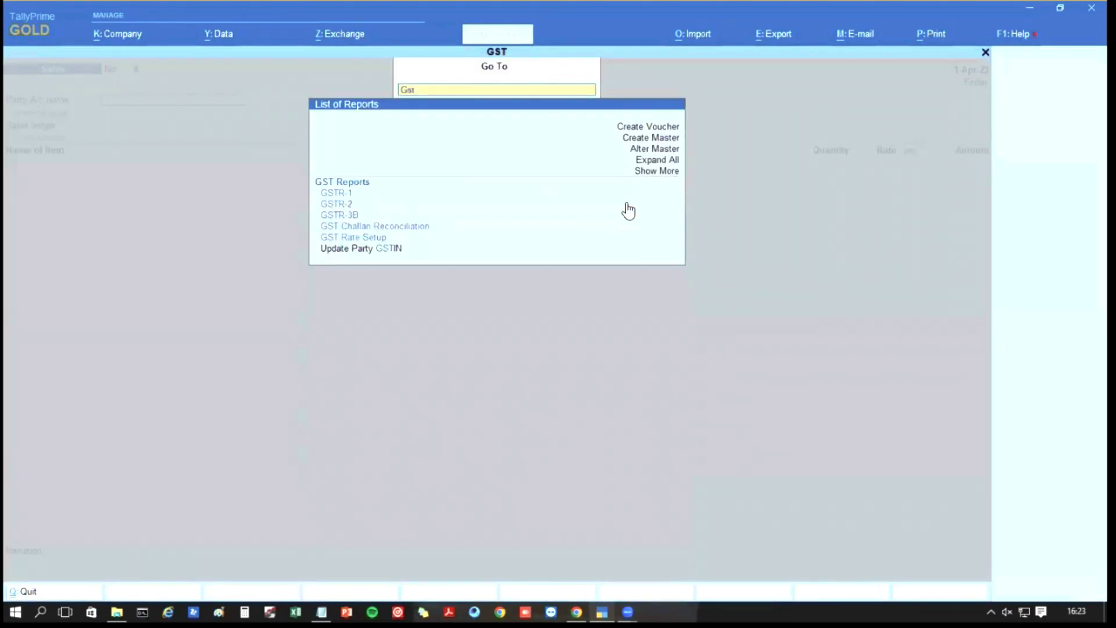
key("Return")
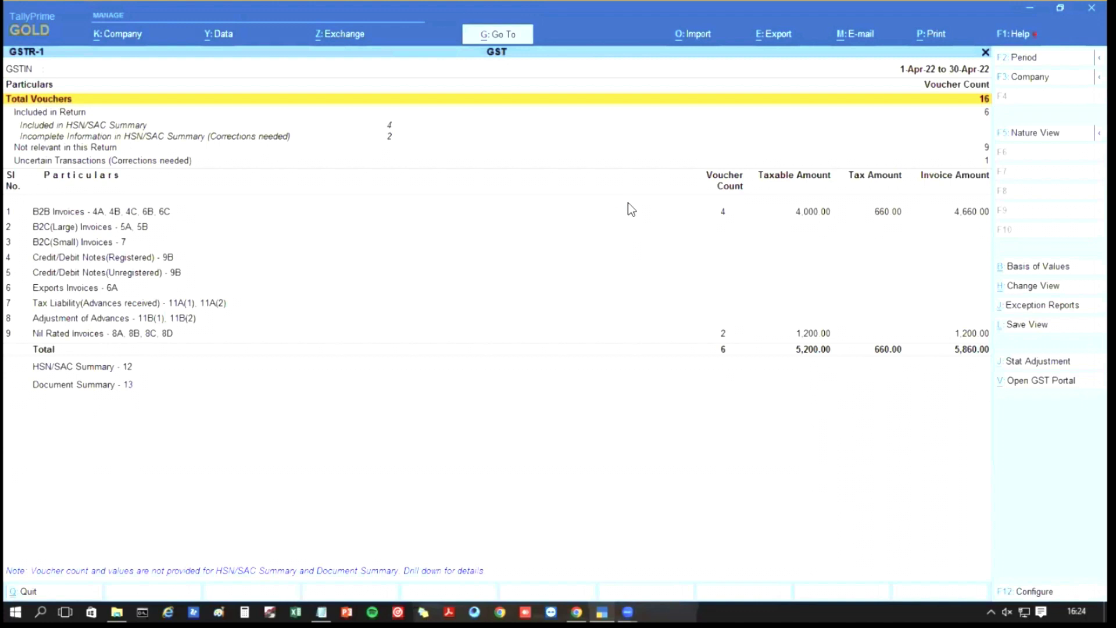
Examine the voucher listed under Uncertain Transactions (Corrections needed) and return to the GSTR-1 summary.
key("Down")
key("Down")
key("Down")
key("Up")
key("Up")
key("Down")
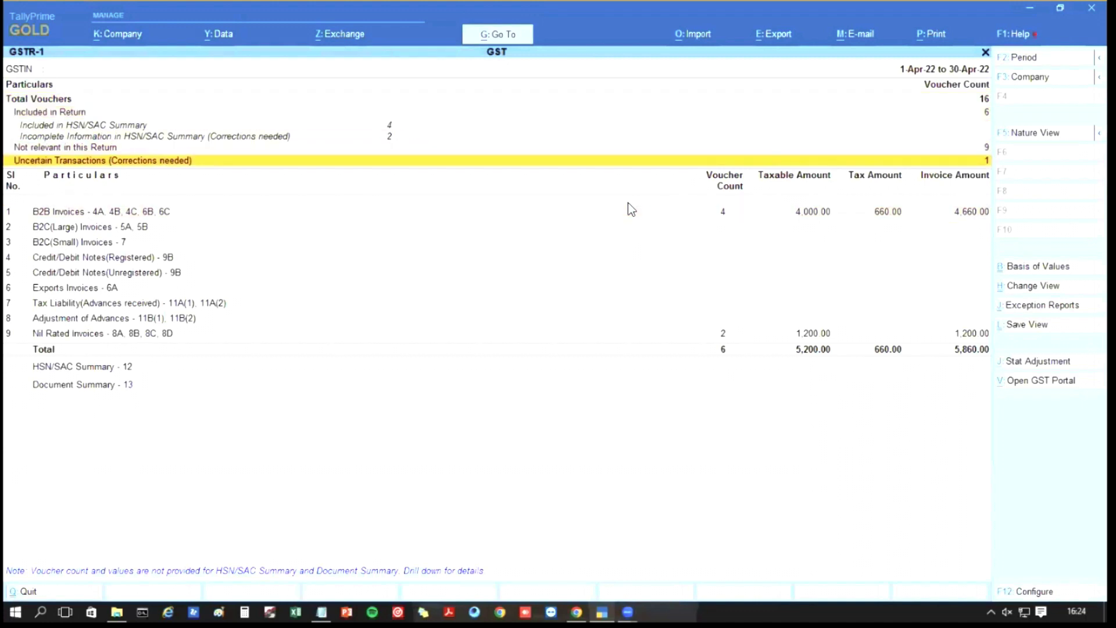
key("Return")
key("Return")
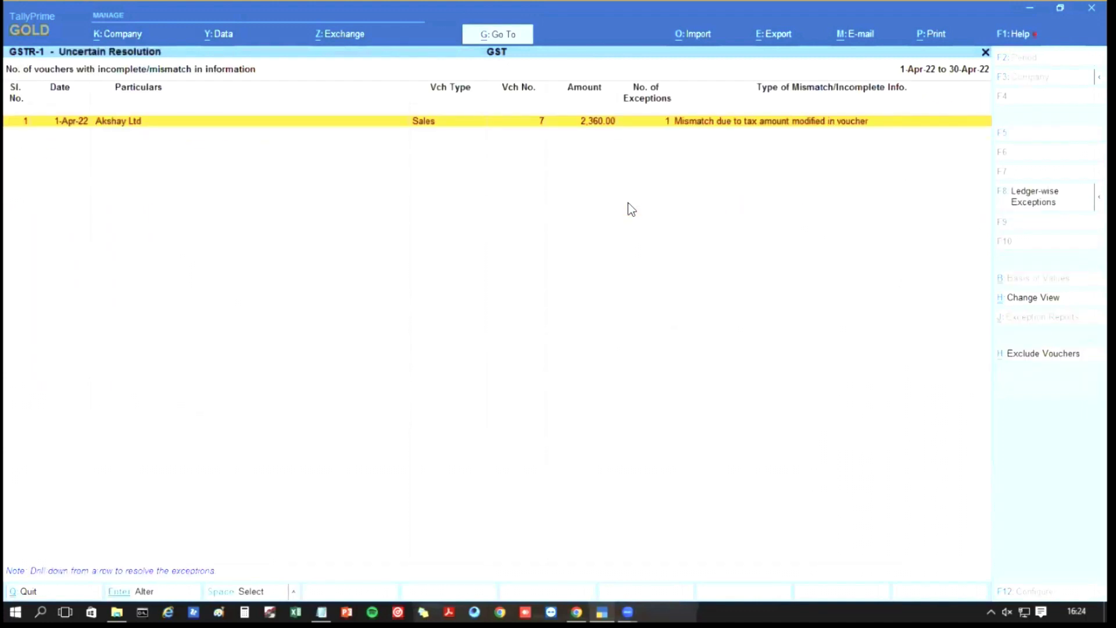
key("Escape")
key("Escape")
Drill into the vouchers not relevant in this return, view Akshay Ltd's purchase voucher no. 1, and go back to the category summary.
key("Up")
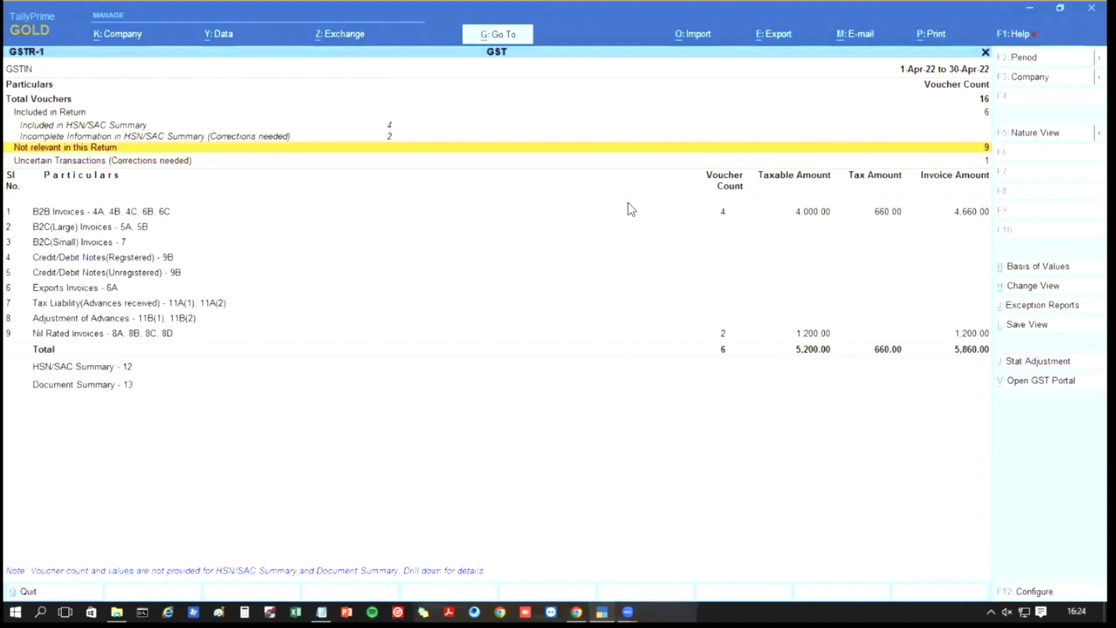
key("Return")
key("Return")
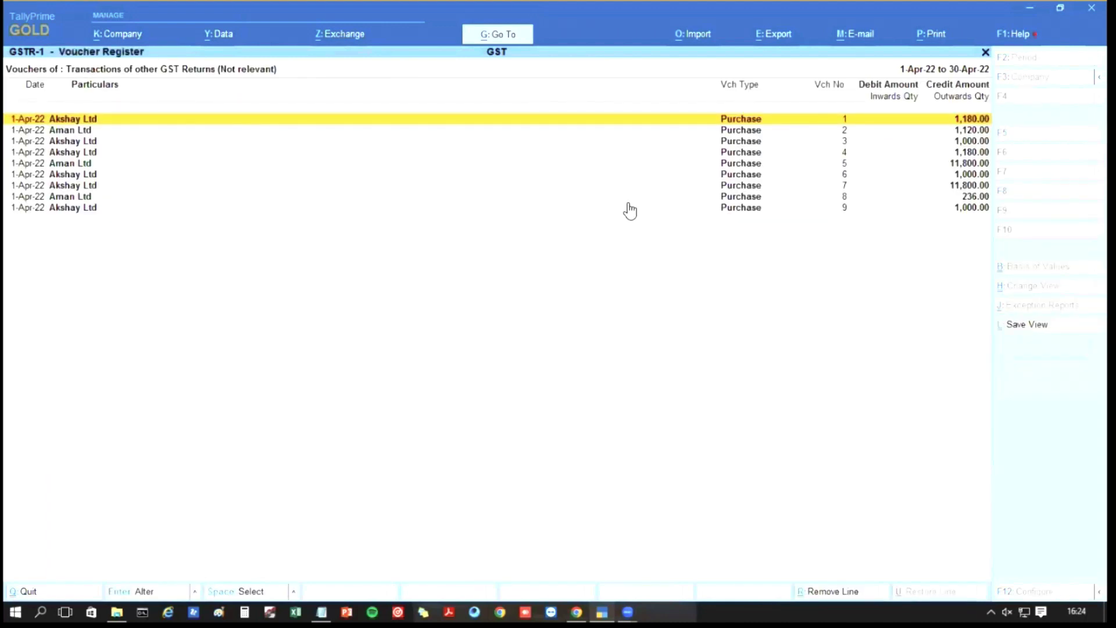
key("Return")
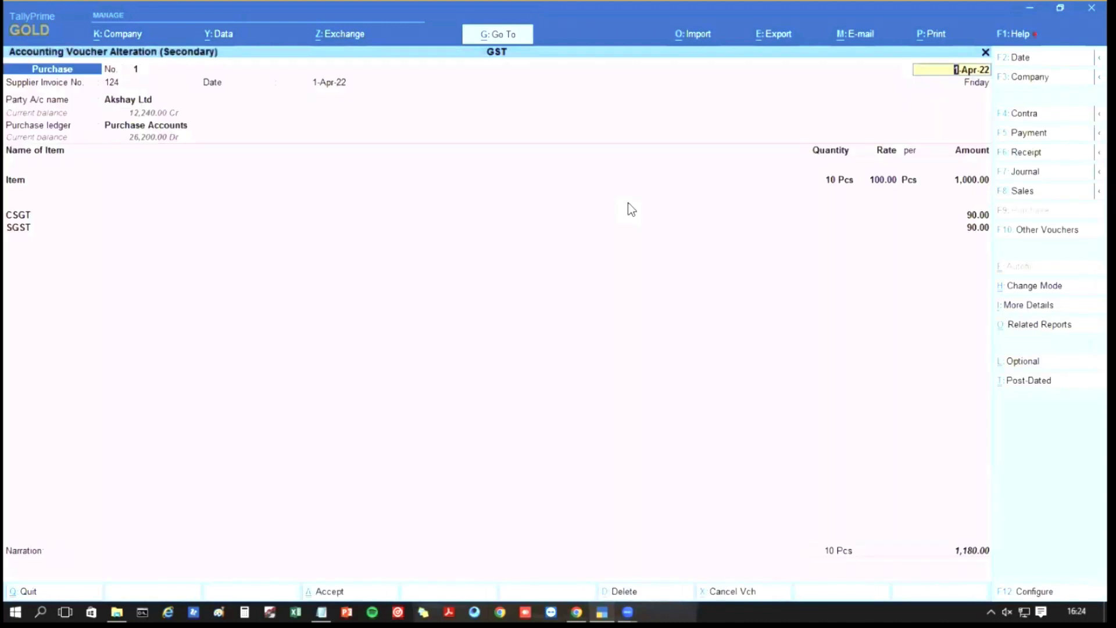
key("Escape")
key("Escape")
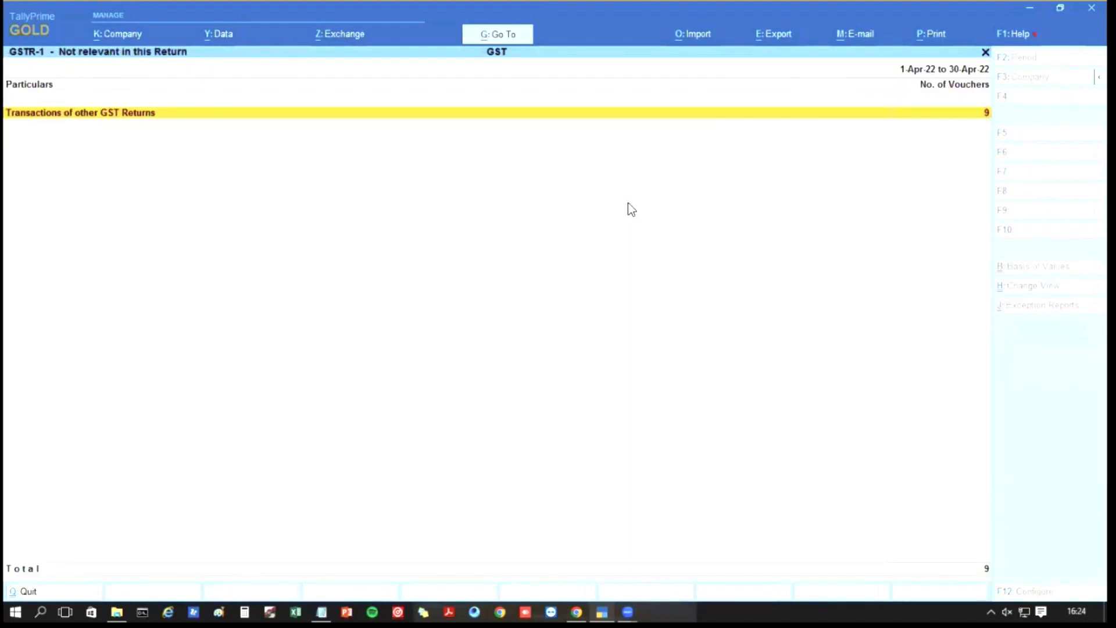
Go through the sections of the GSTR-1 summary, view the Nil Rated Invoices breakdown by type of supply, and return to the summary.
key("Escape")
key("Down")
key("Down")
key("Down")
key("Down")
key("Down")
key("Down")
key("Down")
key("Down")
key("Down")
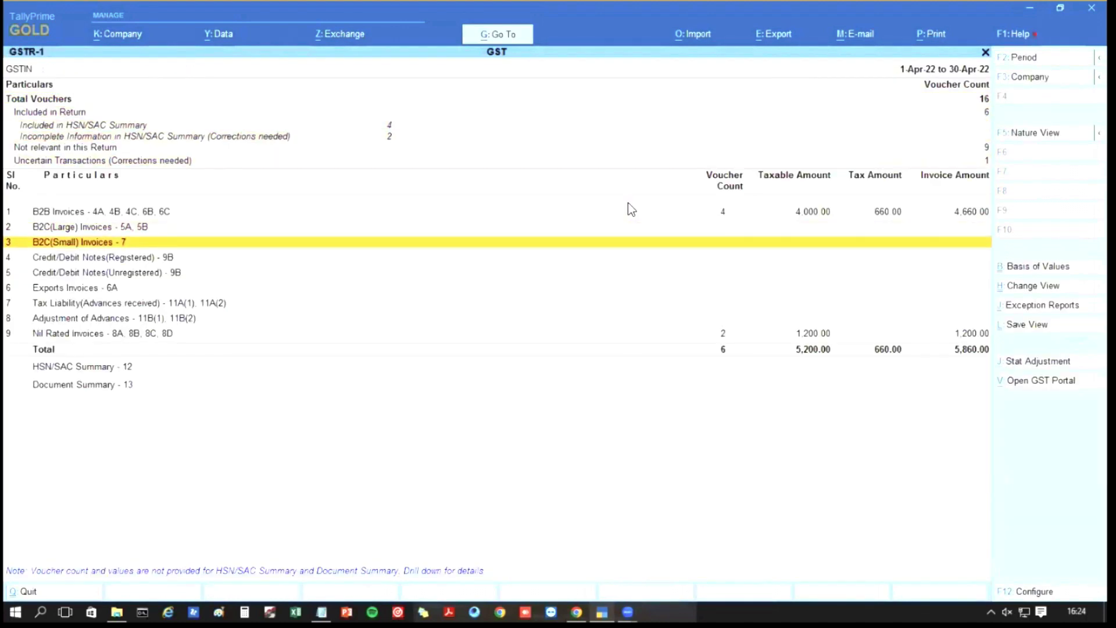
key("Down")
key("Down")
key("Down")
key("Down")
key("Down")
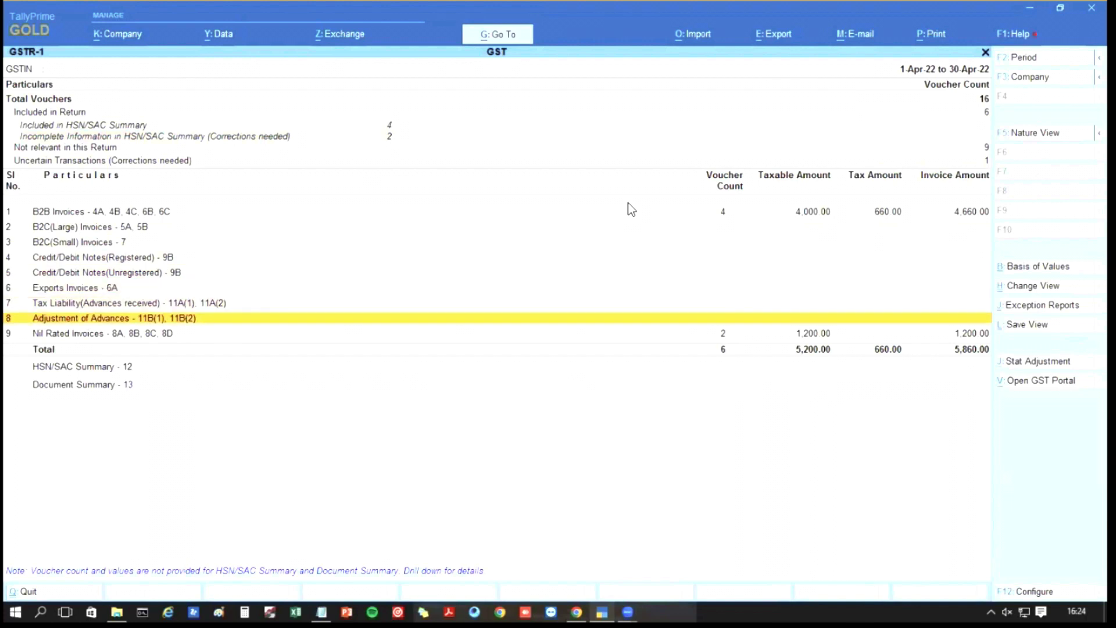
key("Return")
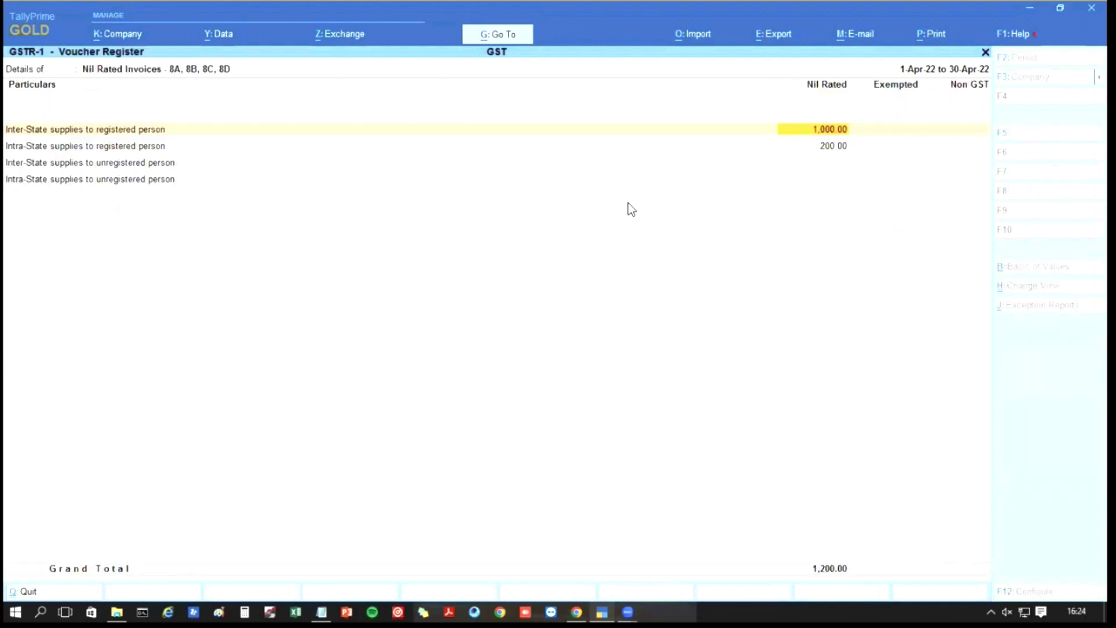
key("Escape")
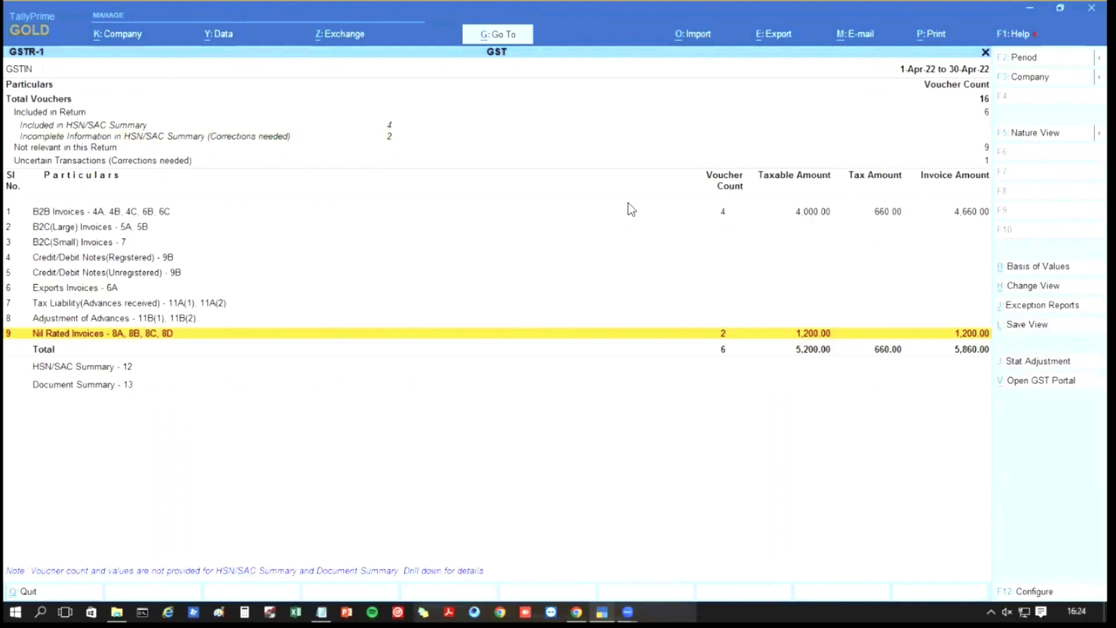
Open a sales voucher and change the voucher mode to Accounting Invoice.
key("F8")
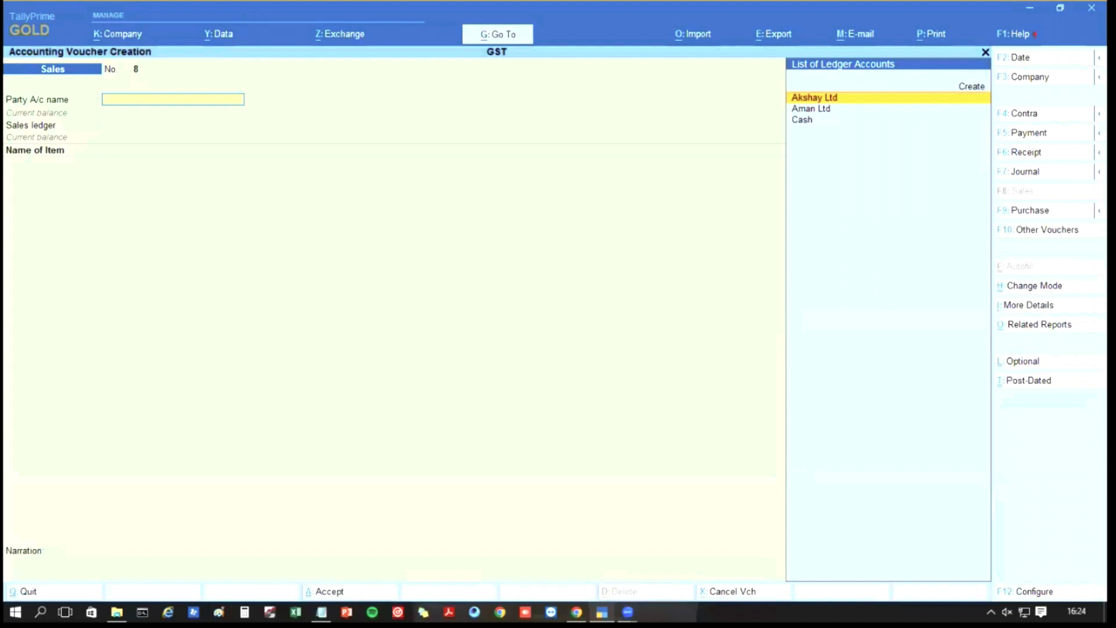
key("ctrl+h")
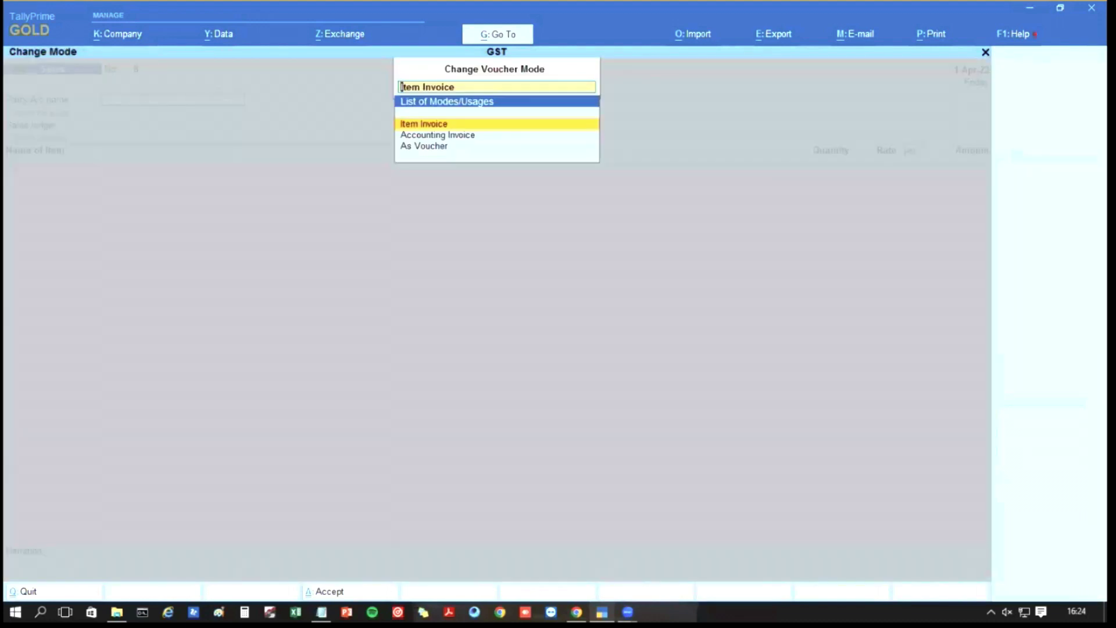
key("Down")
key("Return")
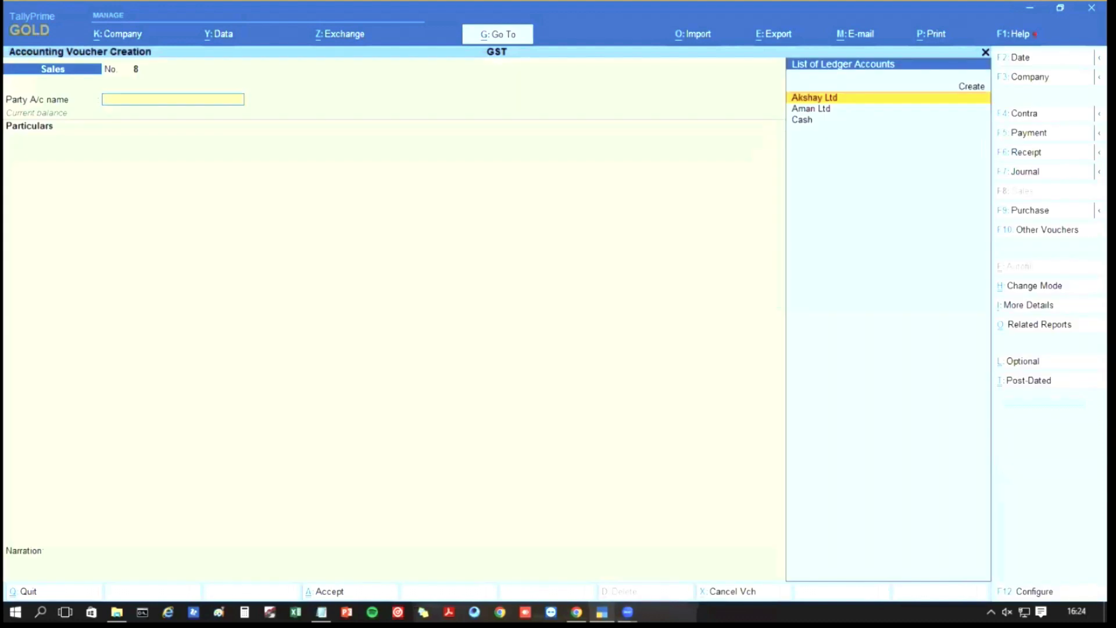
Start a purchase voucher for Akshay Ltd, leaving the supplier invoice number and date blank and accepting the receipt and party details unchanged.
key("F9")
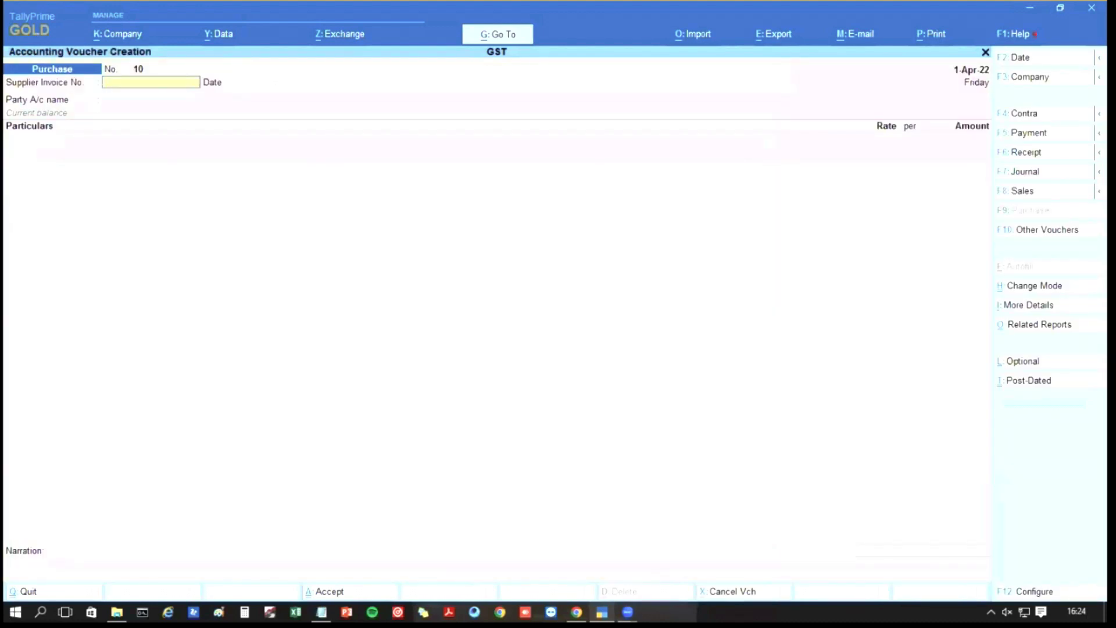
key("Return")
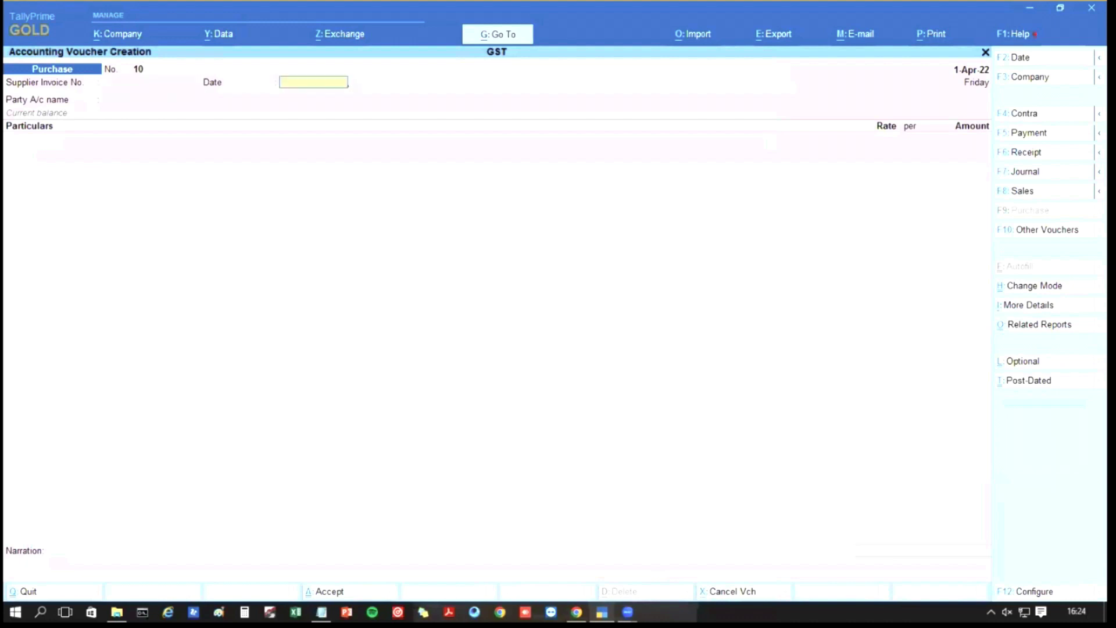
key("Return")
key("Return")
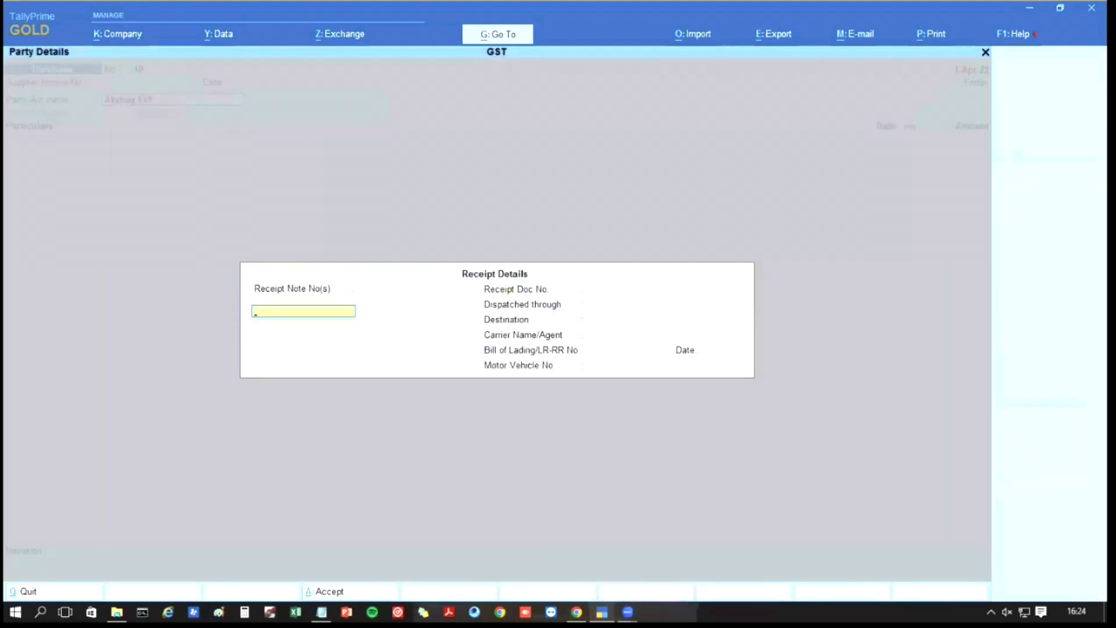
key("ctrl+a")
key("ctrl+a")
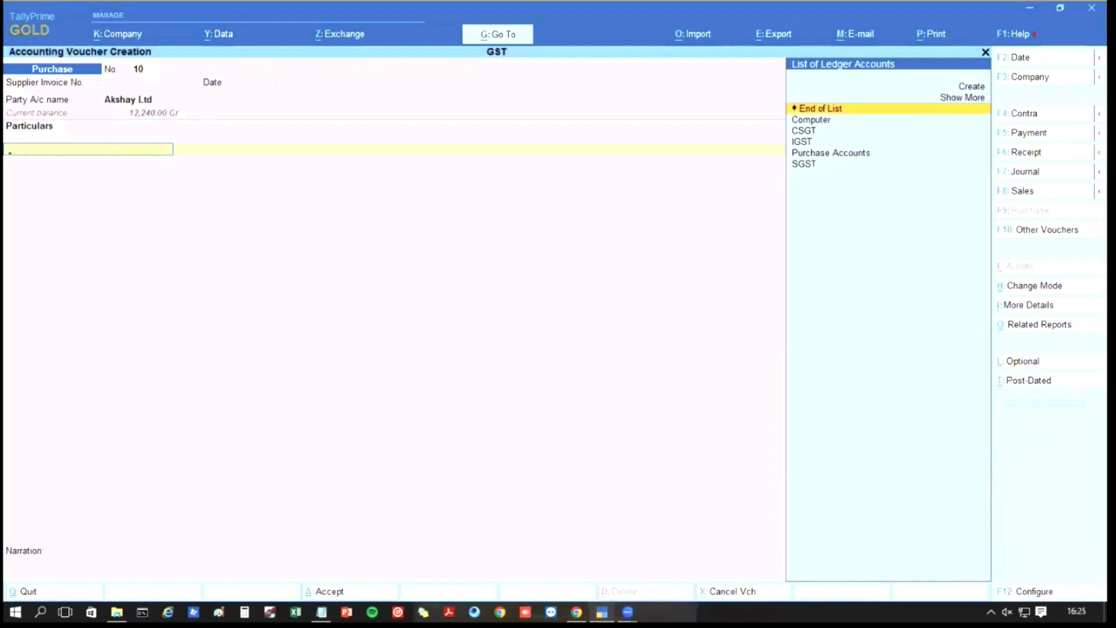
Select the Computer ledger as the purchased particular, check its GST details through ledger alteration, and accept them.
key("Down")
key("Return")
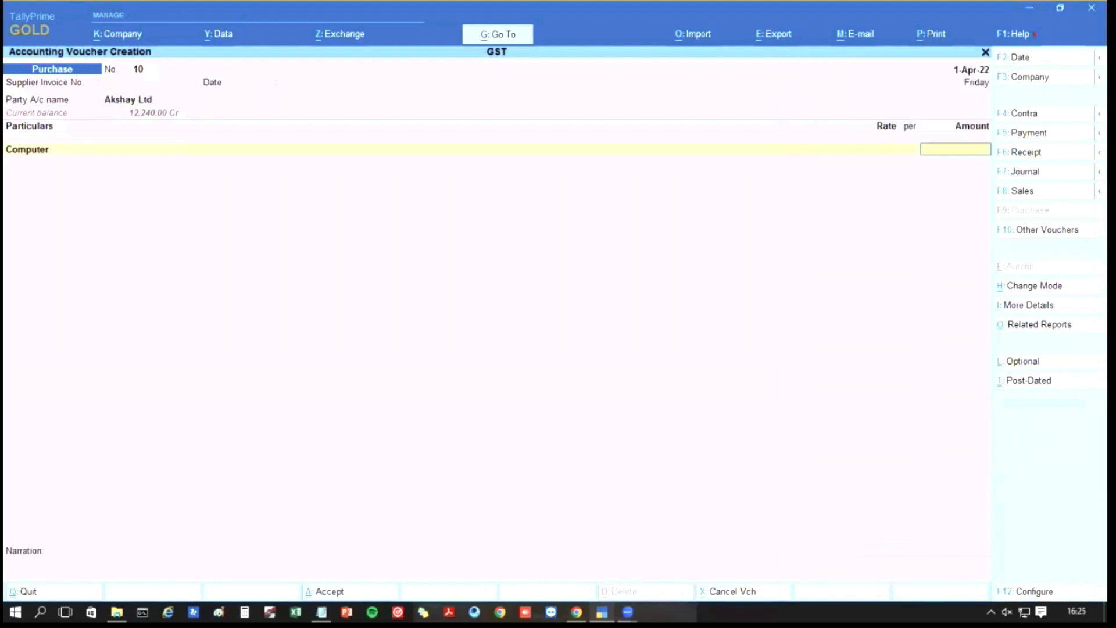
key("BackSpace")
key("ctrl+Return")
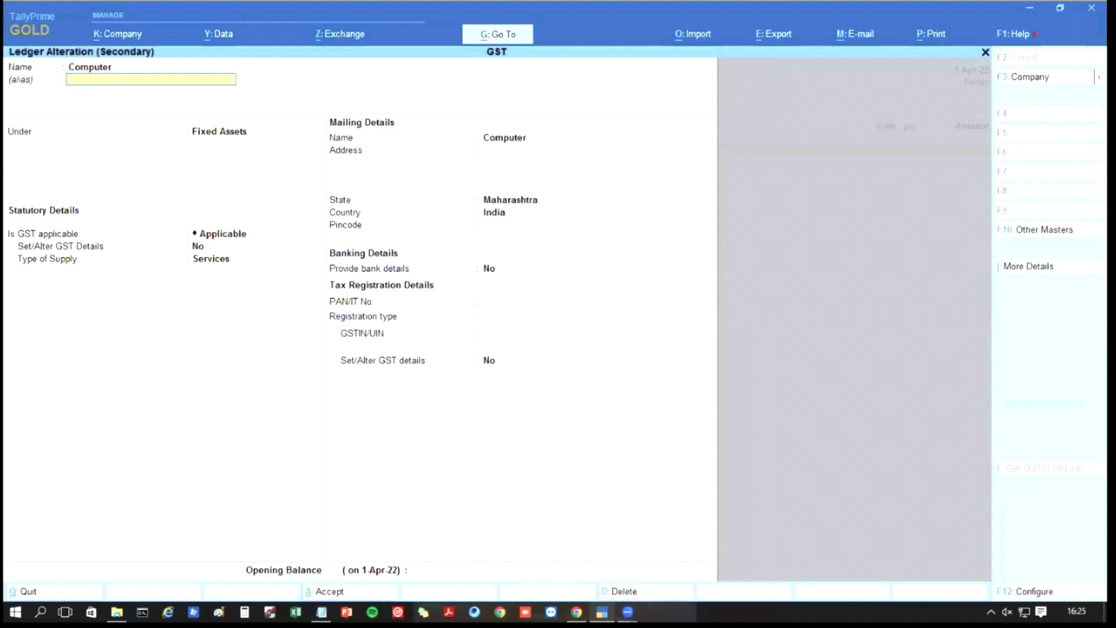
key("Return")
key("Return")
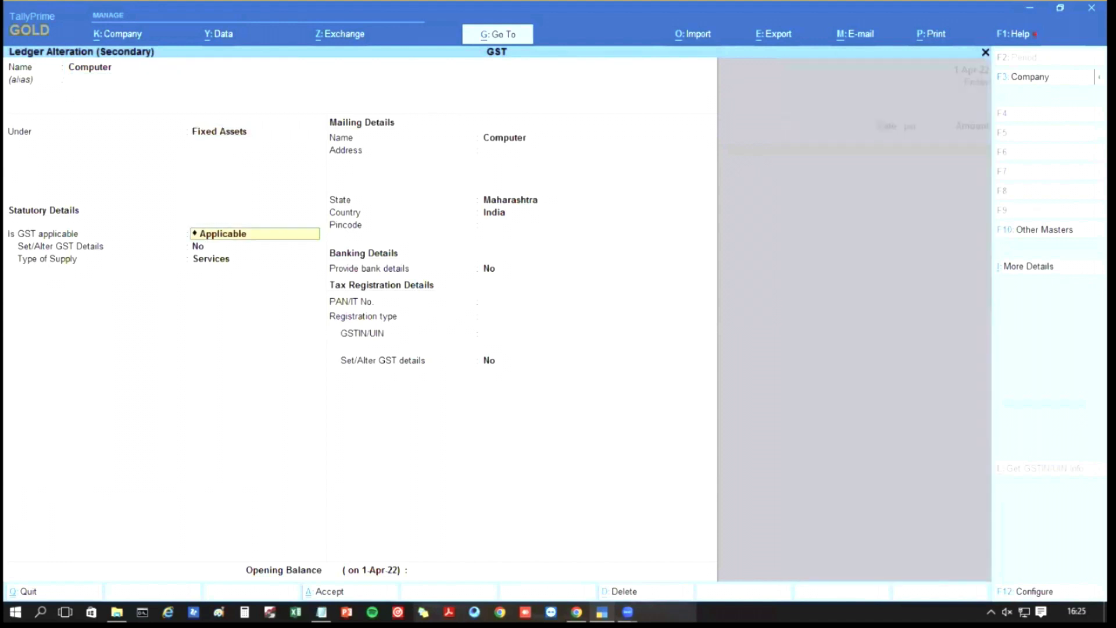
key("Return")
type("y")
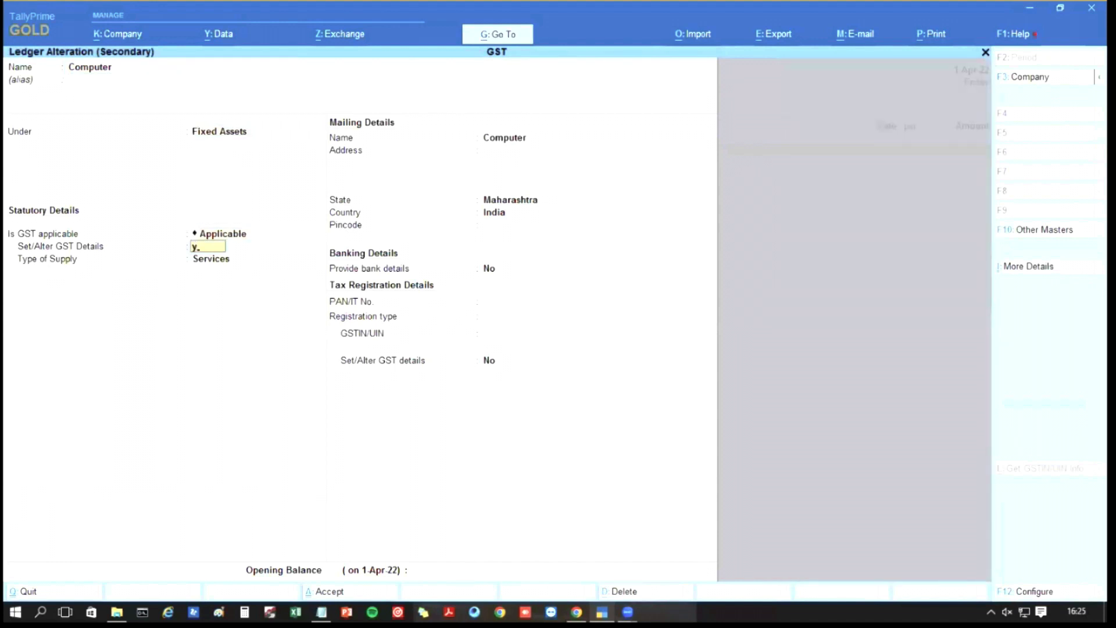
key("Return")
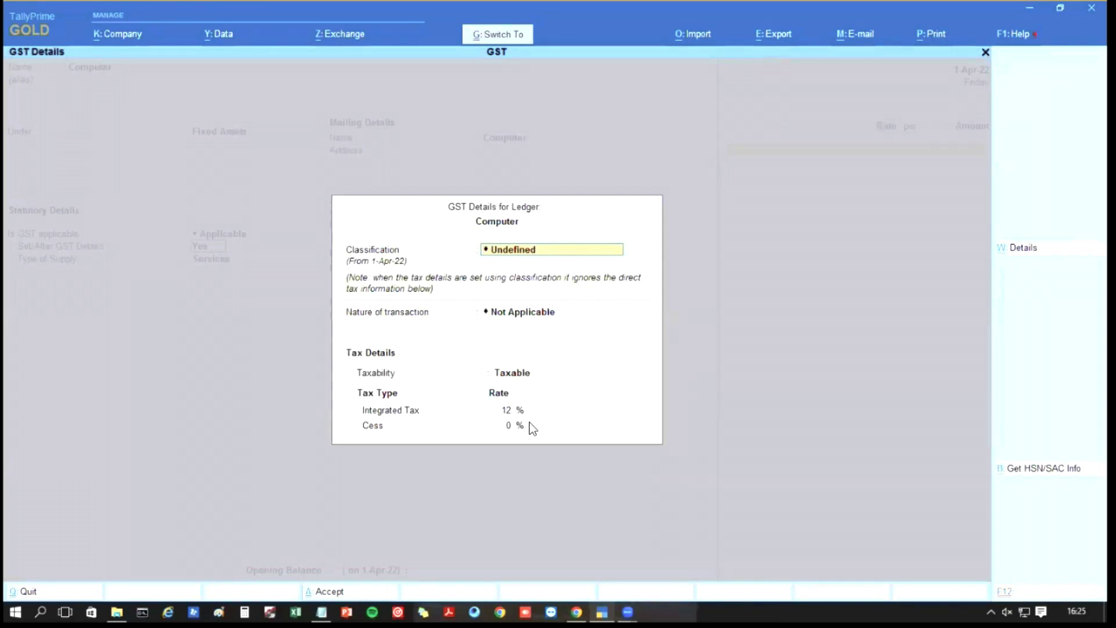
key("ctrl+a")
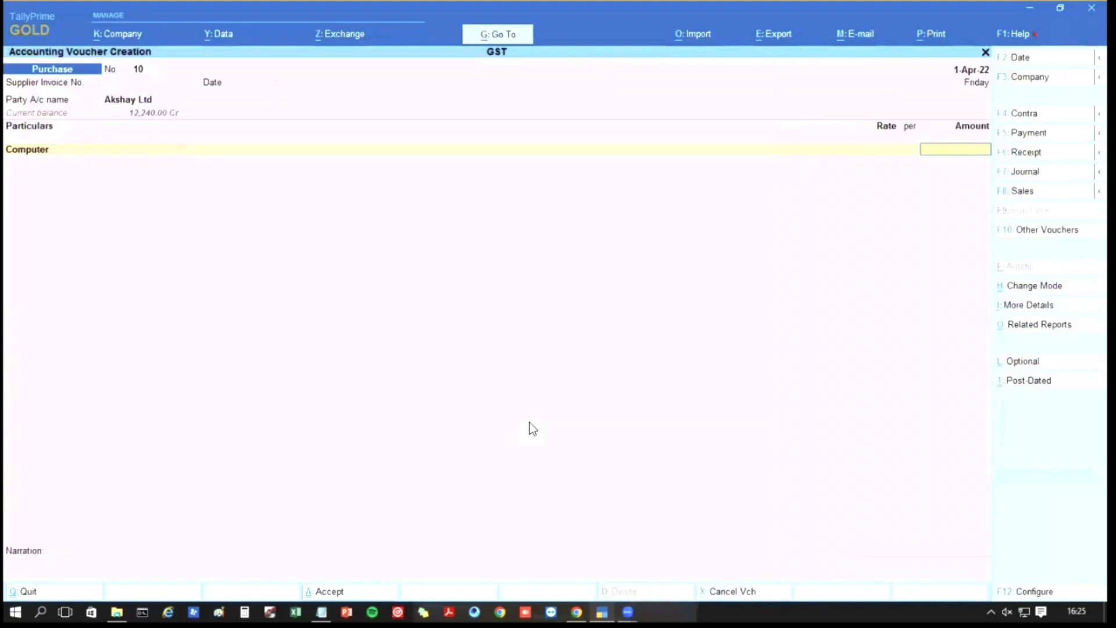
Enter 1000 as the amount for Computer and go on to the following particulars line.
type("1000")
key("Return")
key("Return")
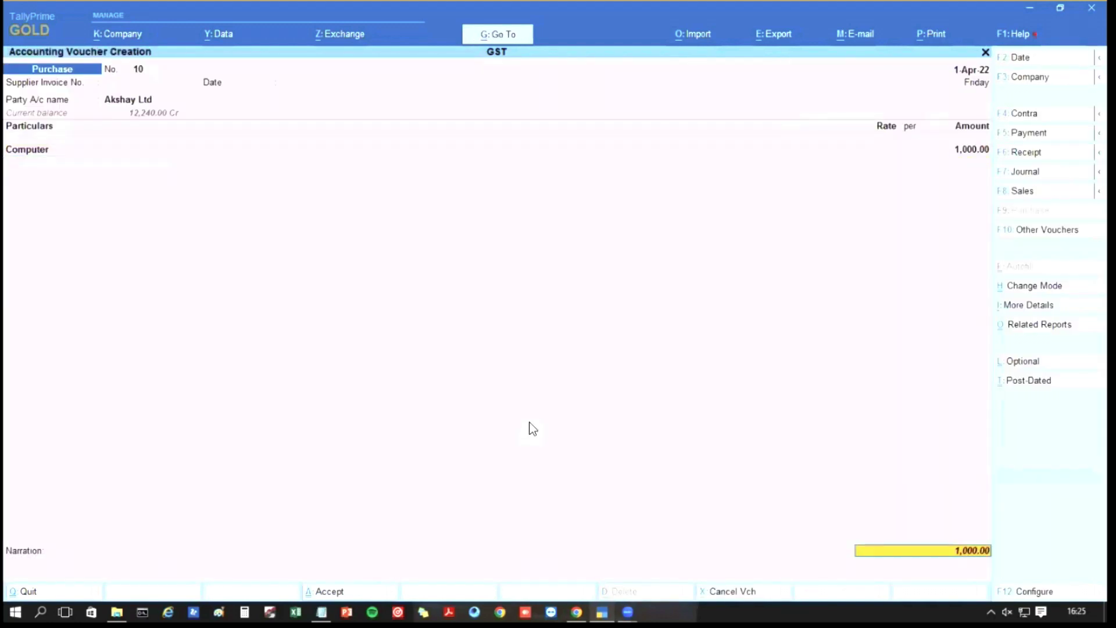
key("BackSpace")
key("Return")
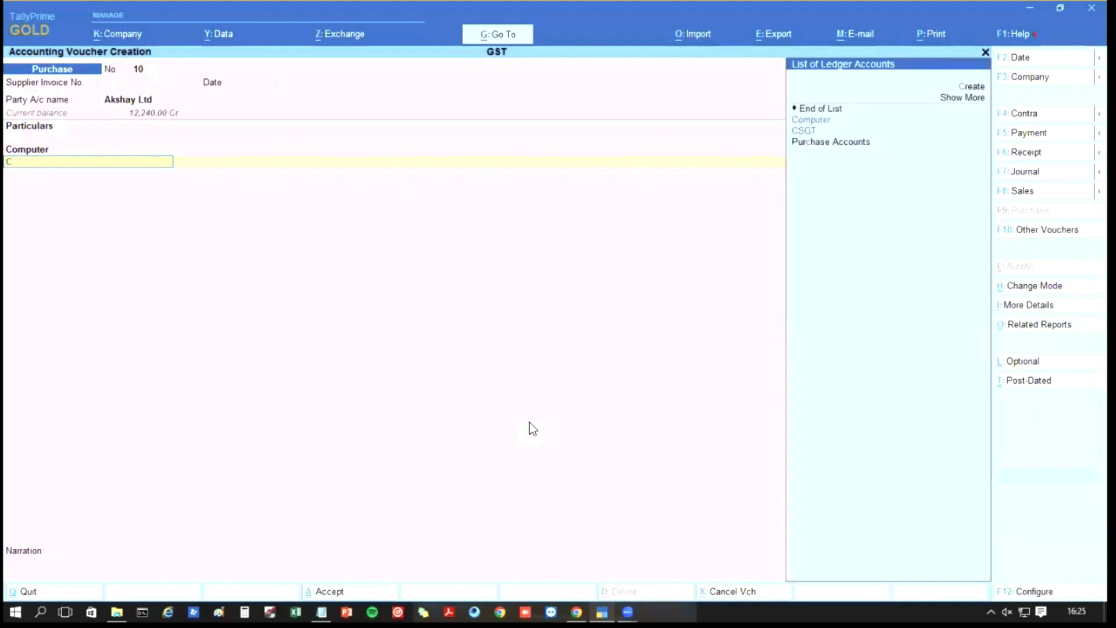
Add the CSGT and SGST tax ledgers to the purchase voucher with their automatically calculated amounts.
type("cs")
key("Return")
key("Return")
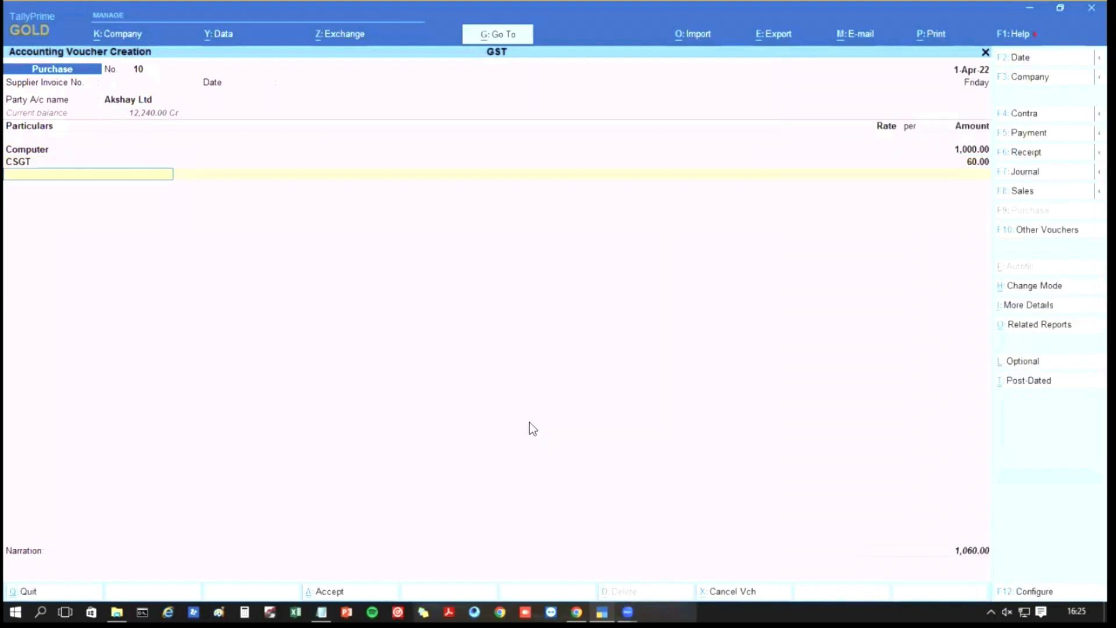
type("Sgst")
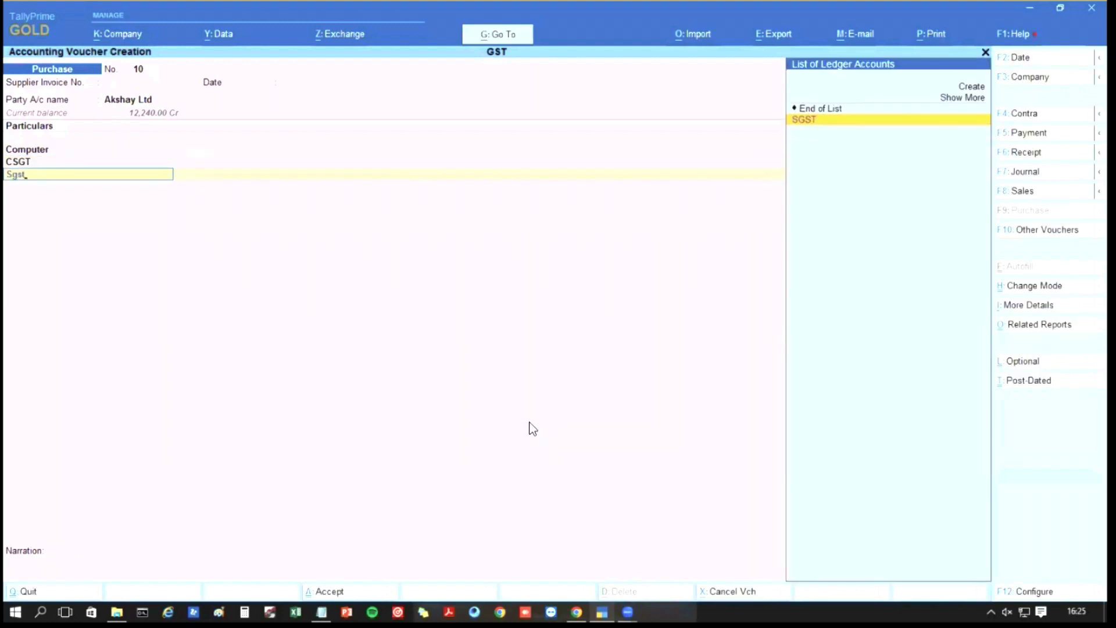
key("Return")
key("Return")
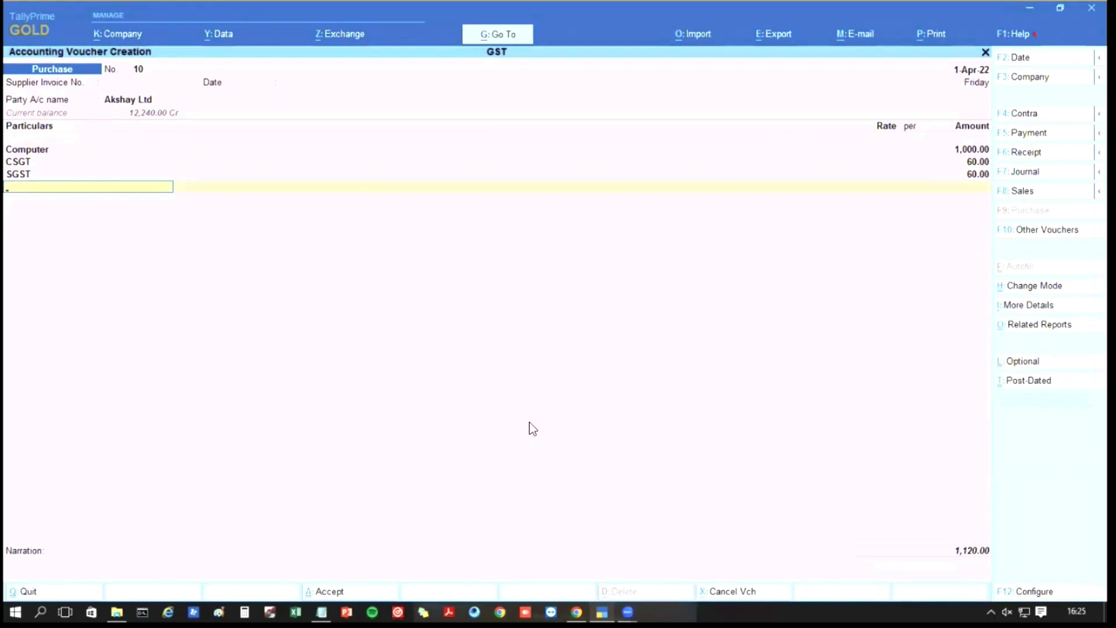
End the particulars list, leave the narration empty, and save Akshay Ltd's Computer purchase voucher.
key("Return")
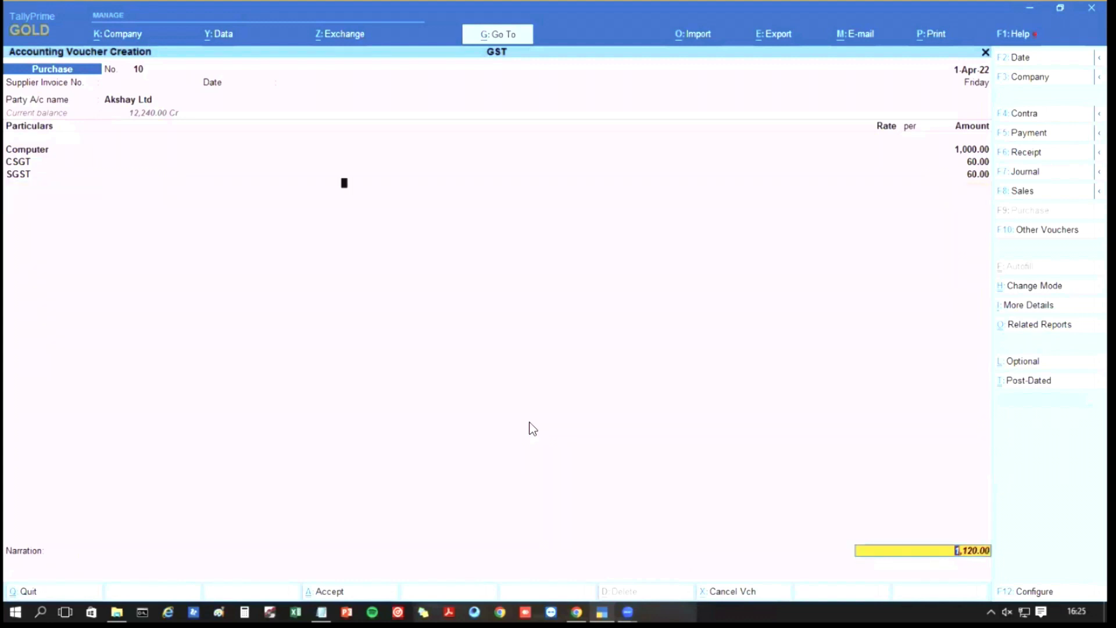
key("Return")
key("Return")
key("Return")
key("Return")
key("Return")
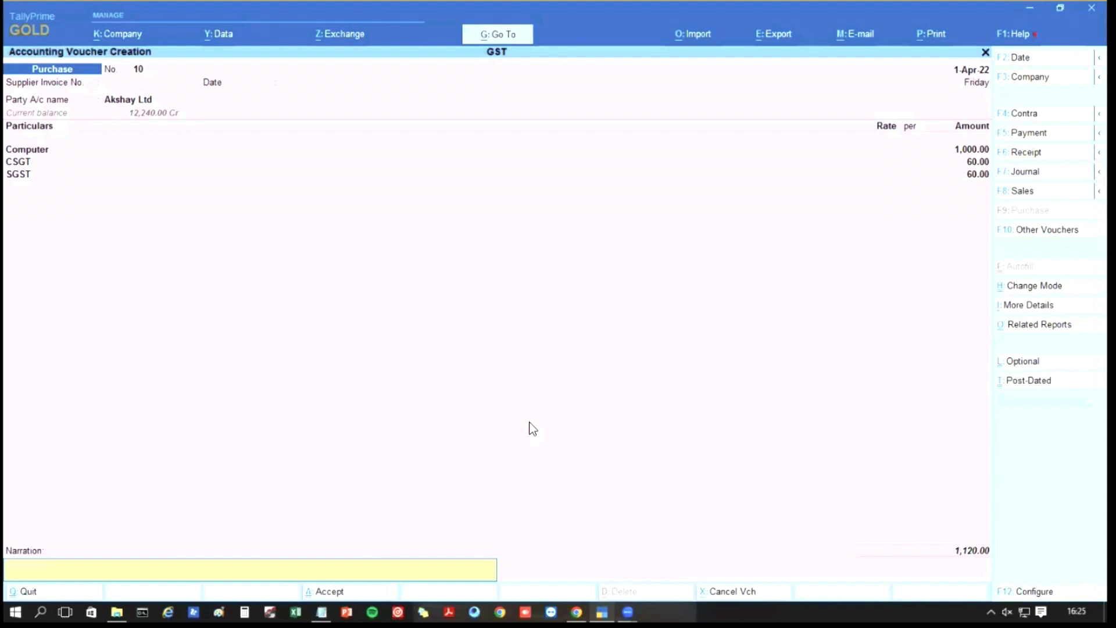
key("Return")
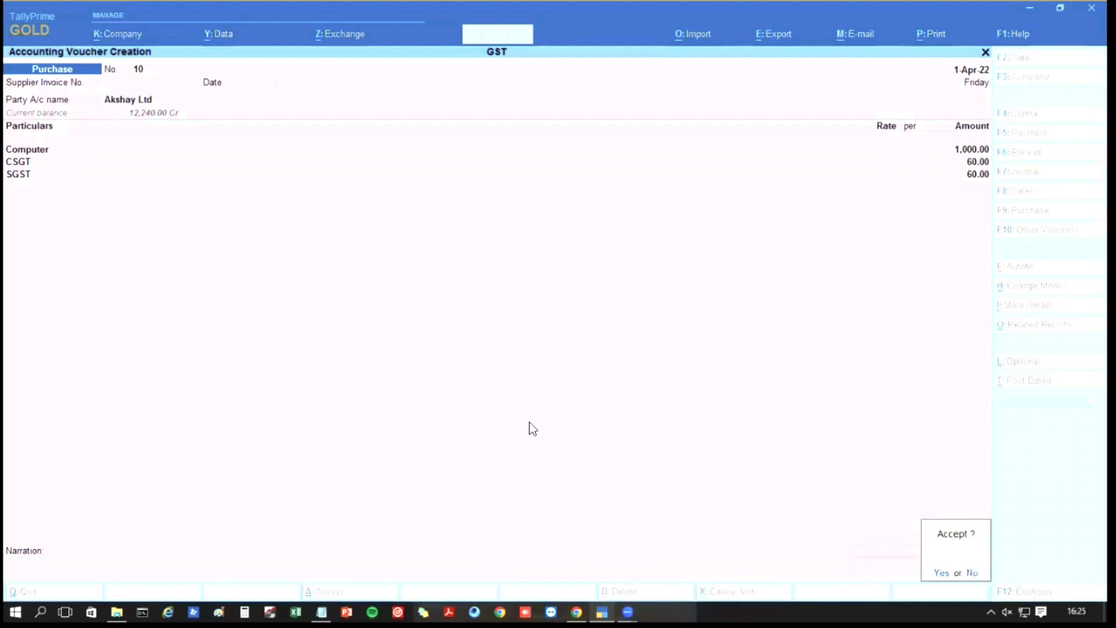
key("Return")
Quit voucher entry and open the GSTR-1 report from the GST reports.
key("alt")
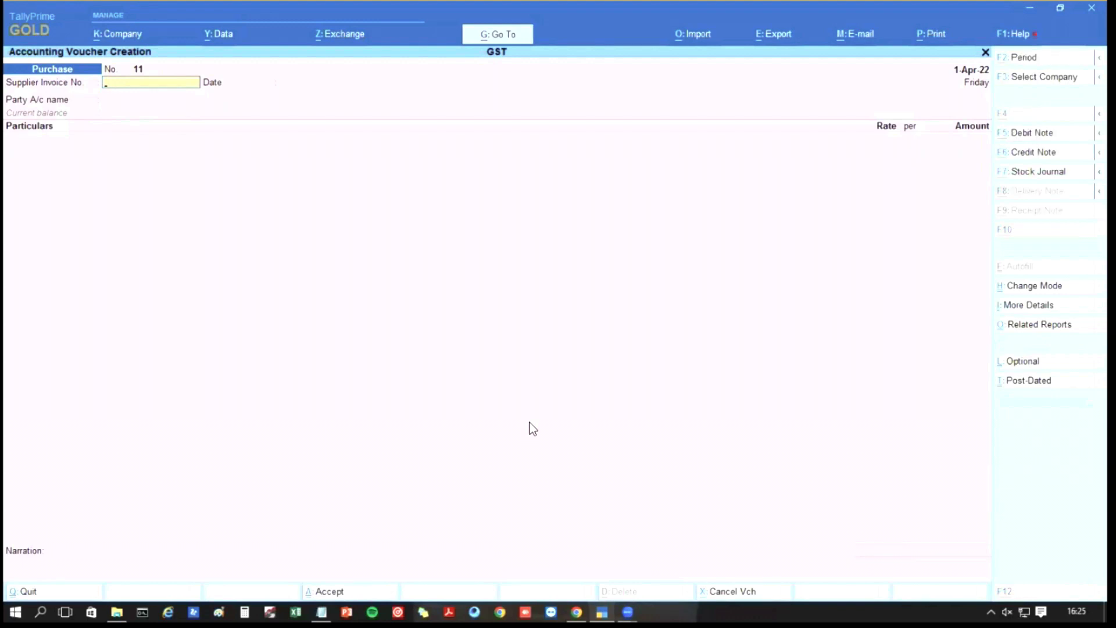
key("Escape")
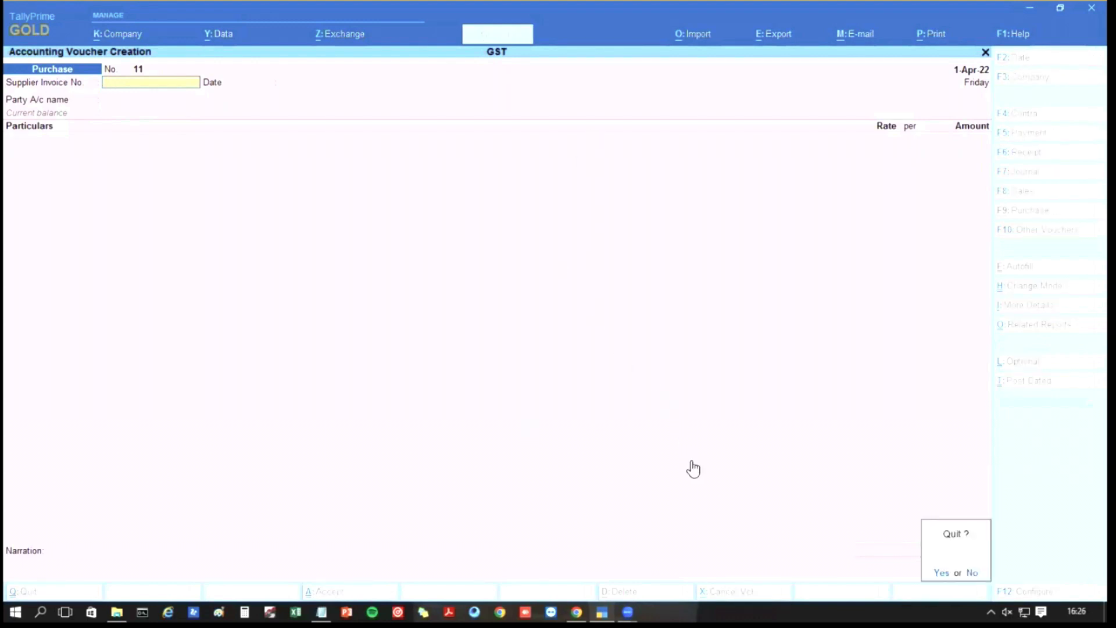
key("Return")
left_click(723, 433)
key("Down")
key("Down")
key("Down")
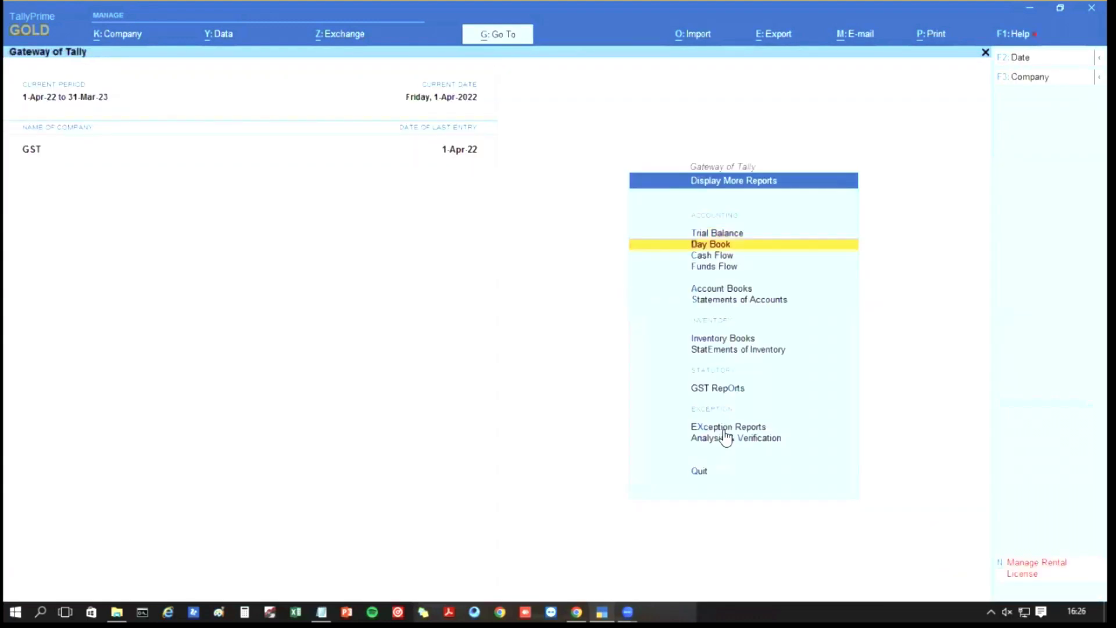
key("Down")
key("Down")
key("Down")
key("Down")
key("Down")
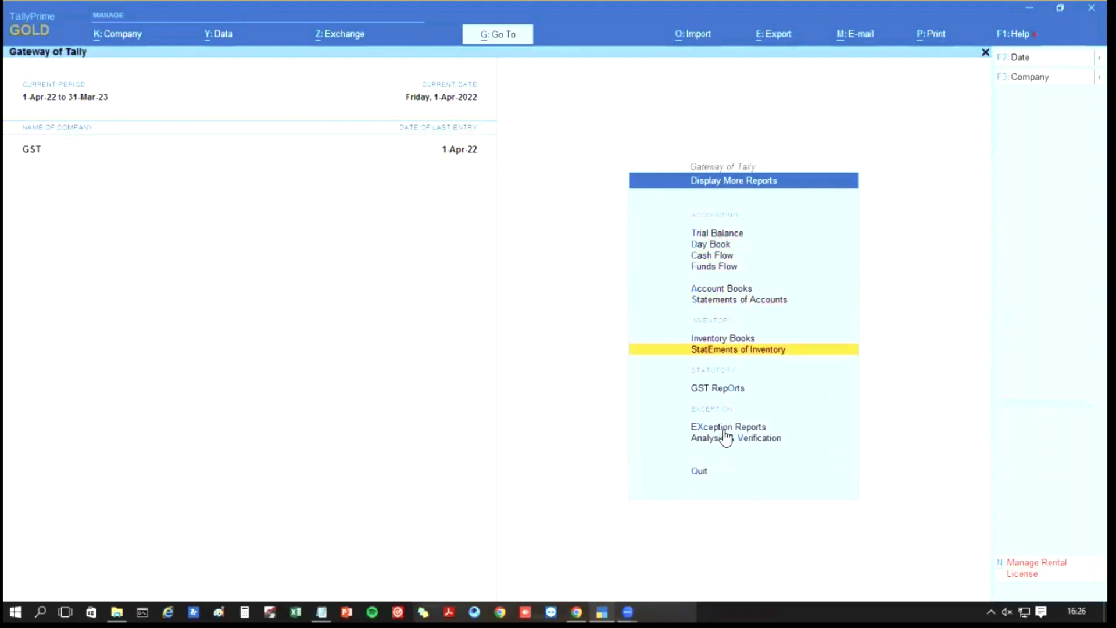
key("Return")
key("Return")
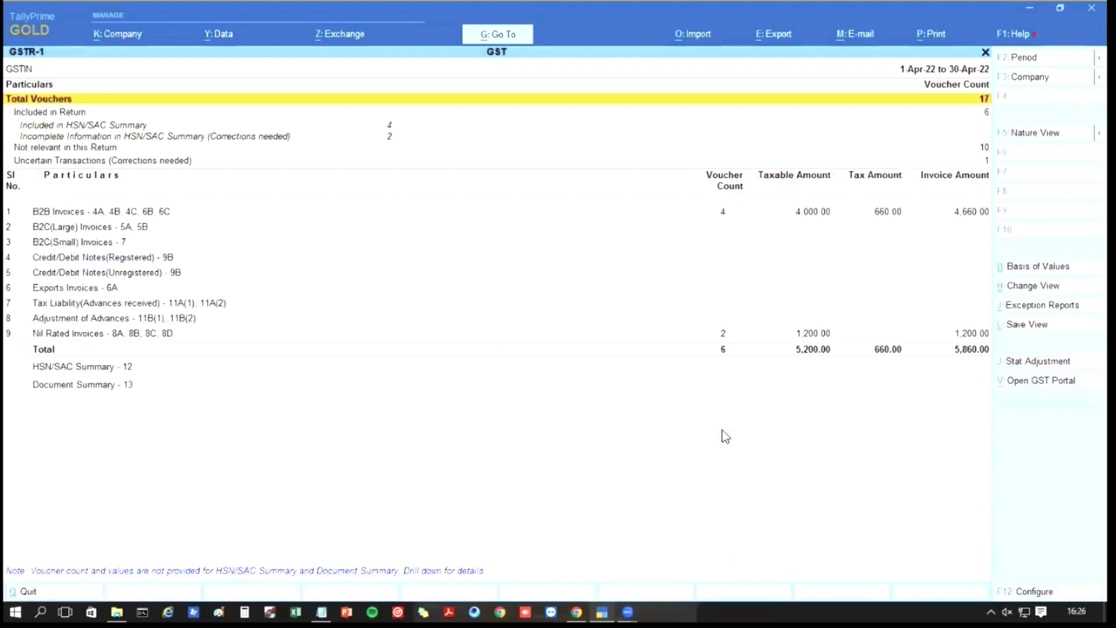
List the vouchers classed as not relevant in this return, check the purchase entries, and go back to the GSTR-1 summary.
key("Down")
key("Down")
key("Down")
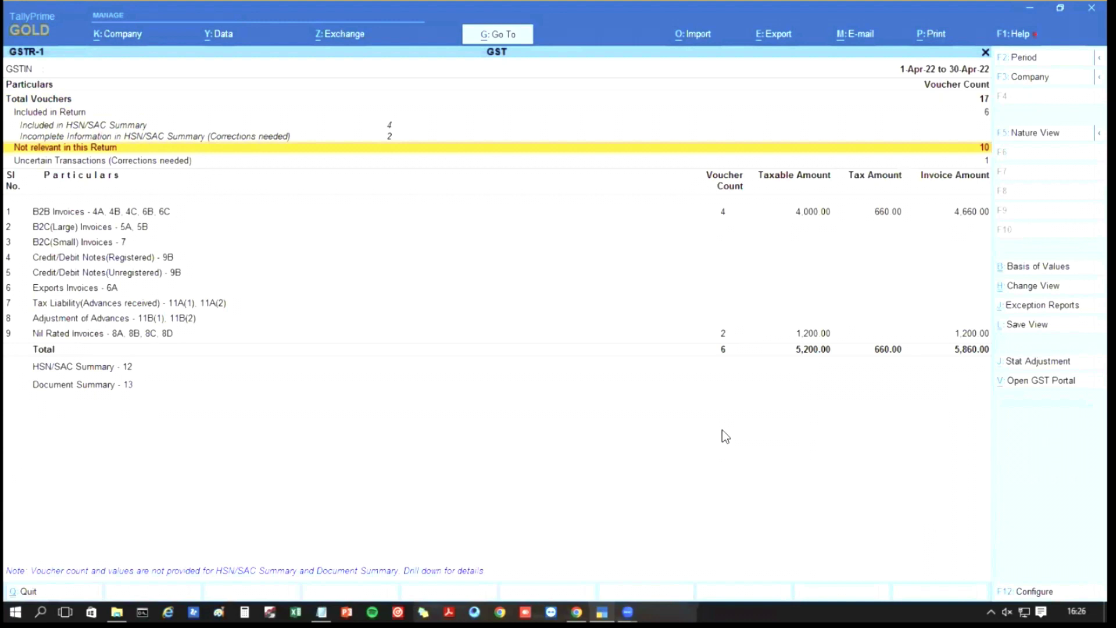
key("Return")
key("Return")
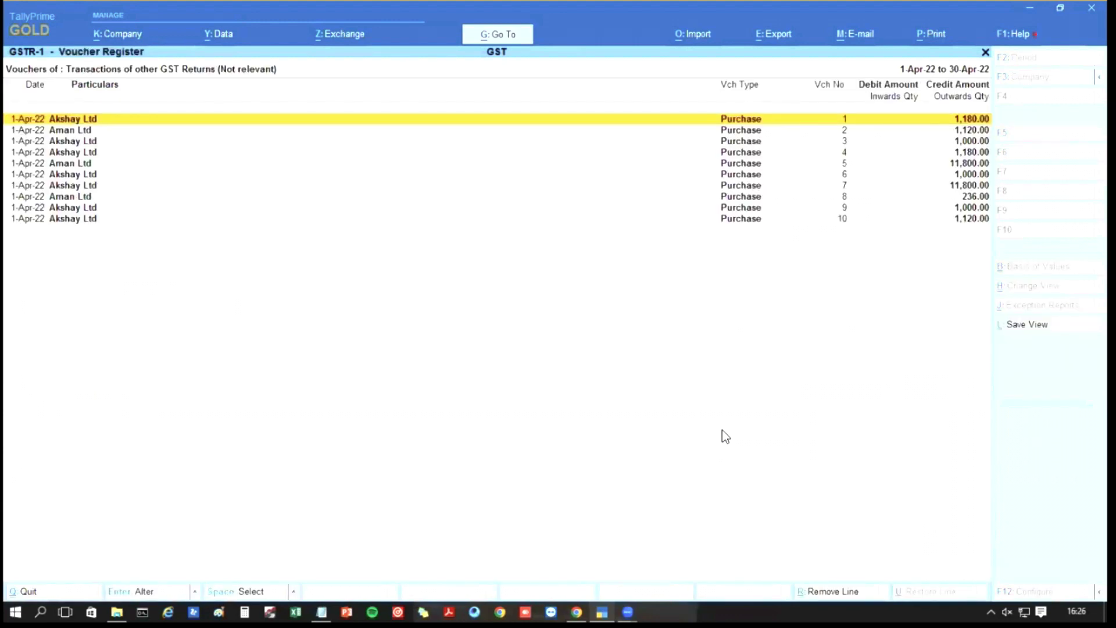
key("Escape")
key("Escape")
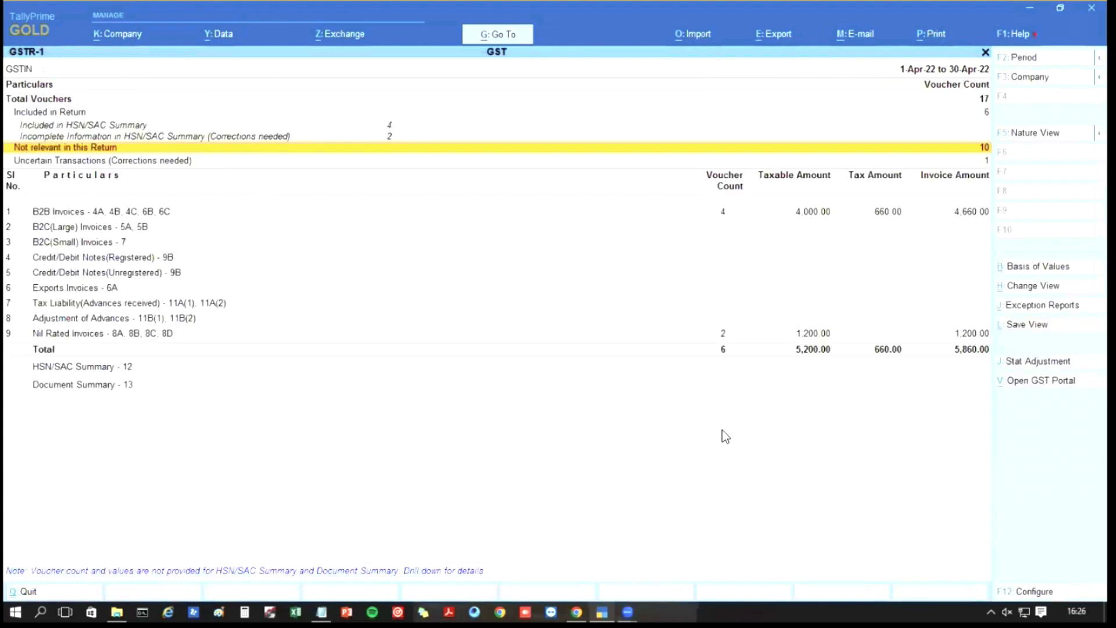
Look down the GSTR-1 summary sections and view the Nil Rated Invoices details again.
key("Down")
key("Down")
key("Down")
key("Down")
key("Down")
key("Down")
key("Down")
key("Down")
key("Down")
key("Down")
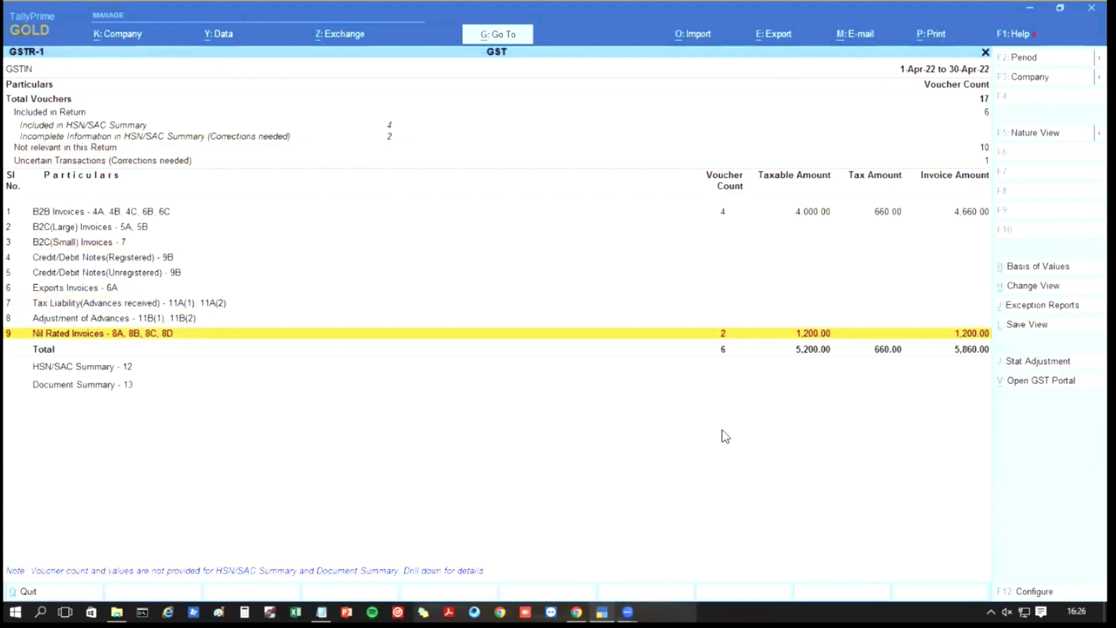
key("Return")
key("Escape")
Leave GSTR-1 and open the GSTR-2 report.
key("Escape")
key("Down")
key("Return")
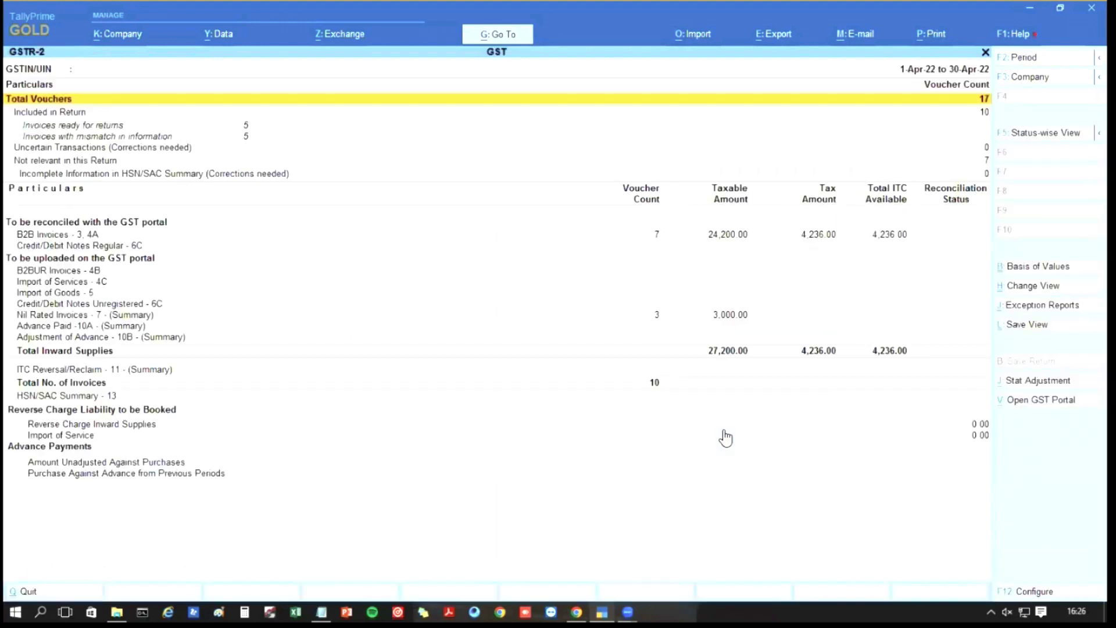
List the vouchers not relevant in GSTR-2 under Transactions of other GST Returns.
key("Down")
key("Down")
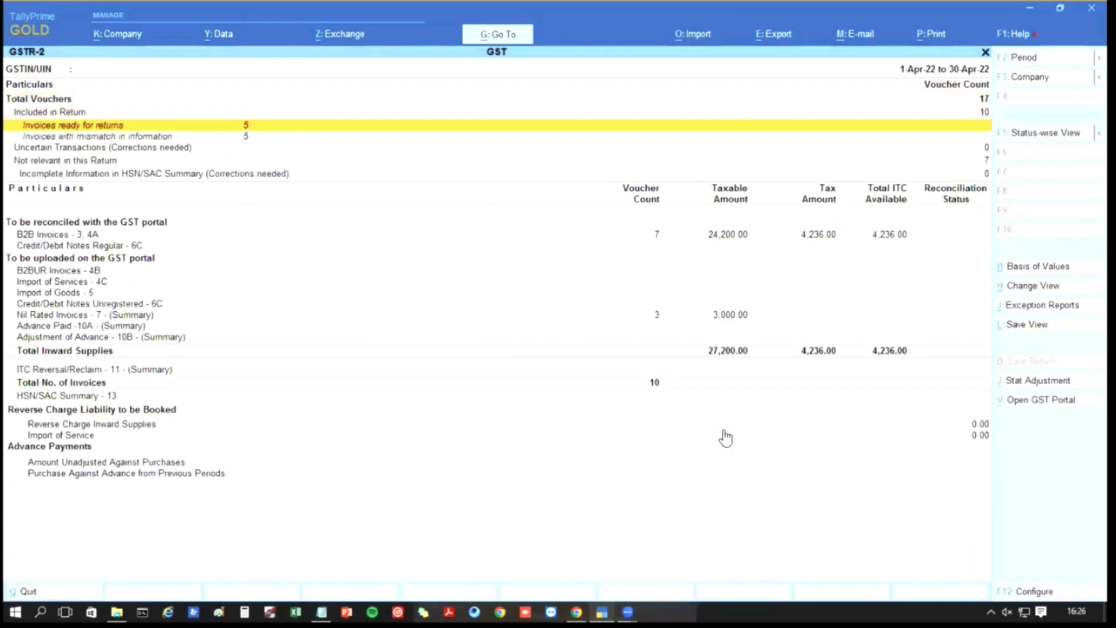
key("Down")
key("Down")
key("Down")
key("Return")
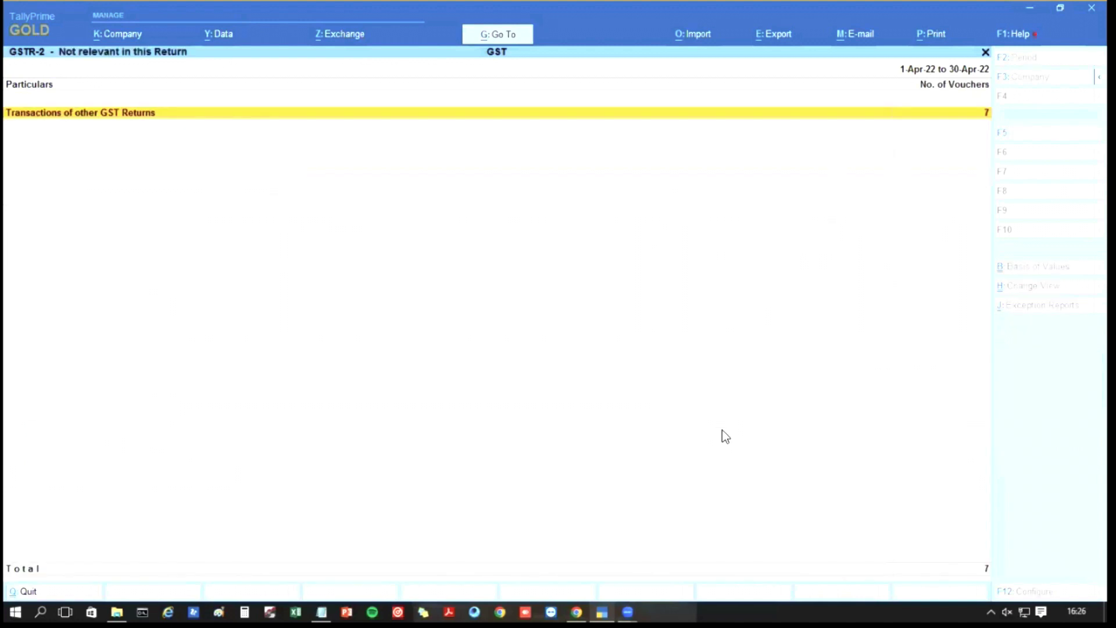
key("Return")
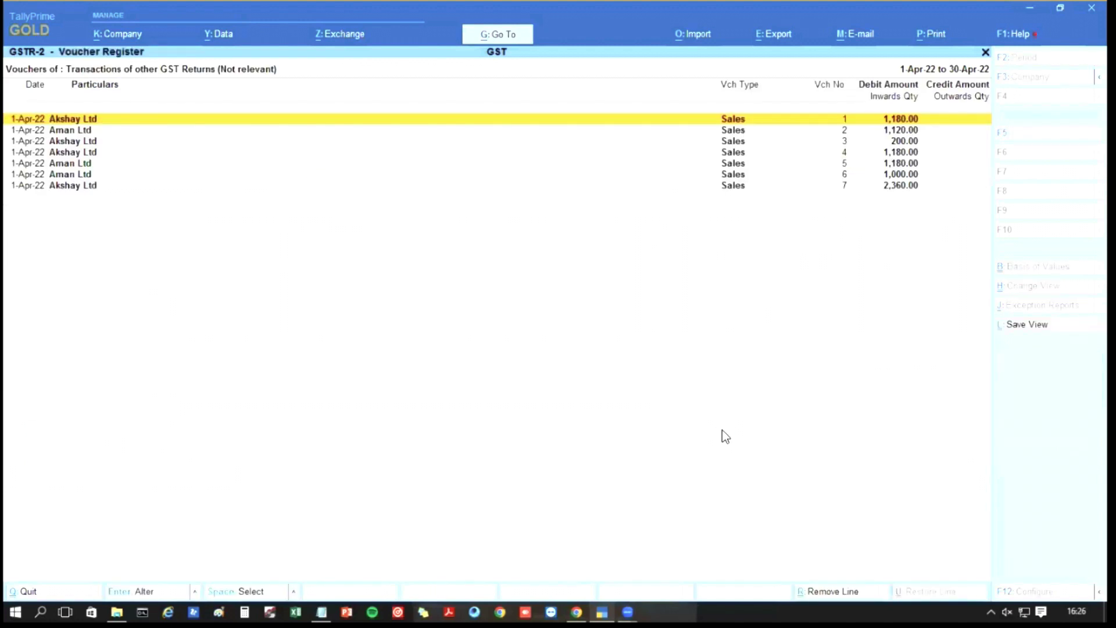
View sales voucher 5 for Aman Ltd from the list and go back to the GSTR-2 summary.
key("Down")
key("Down")
key("Down")
key("Down")
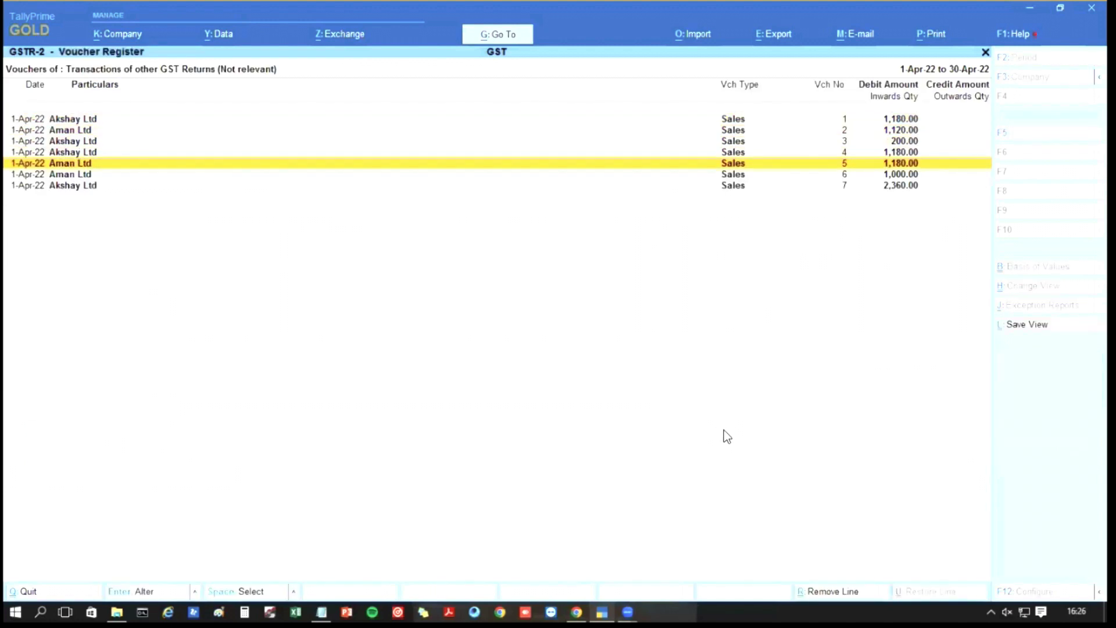
key("Return")
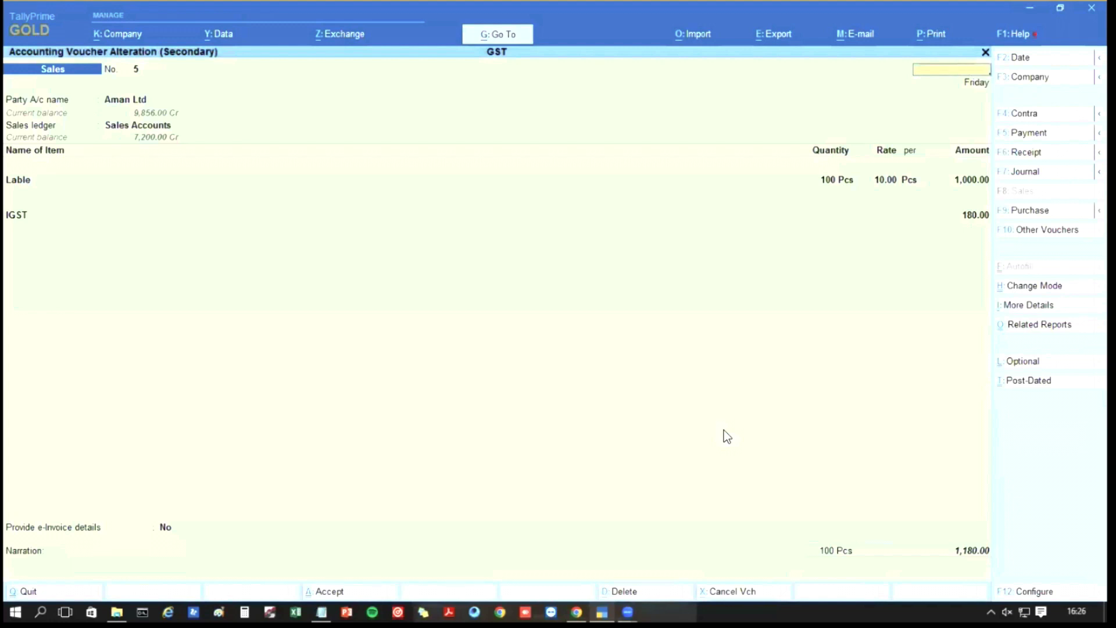
key("Escape")
key("Escape")
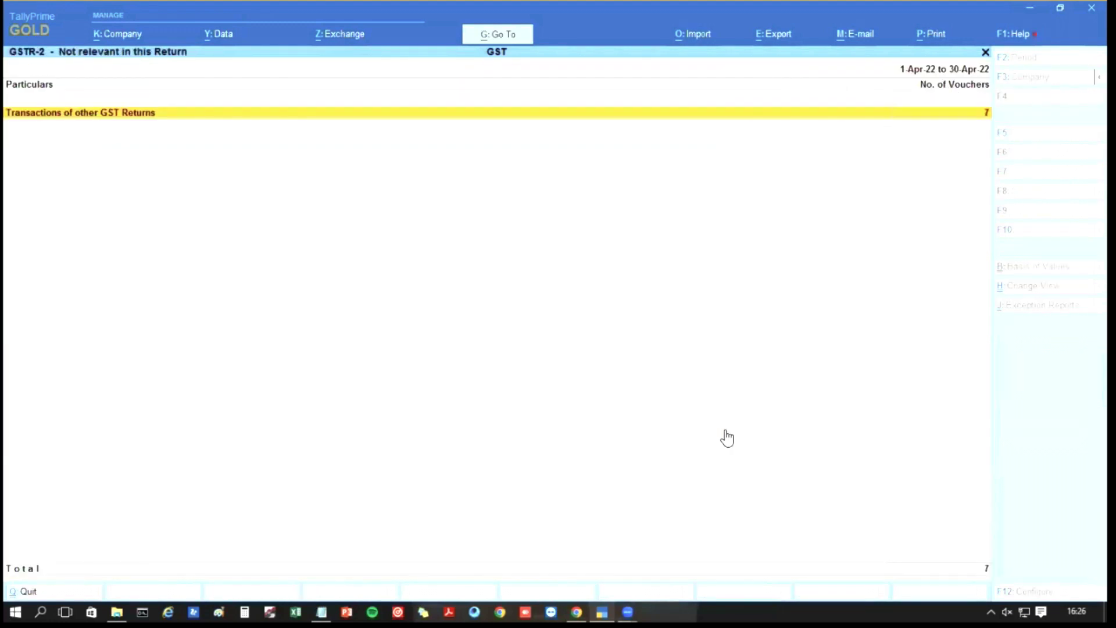
key("Escape")
View the Nil Rated Invoices details in GSTR-2 and return to the summary.
key("Down")
key("Down")
key("Down")
key("Down")
key("Up")
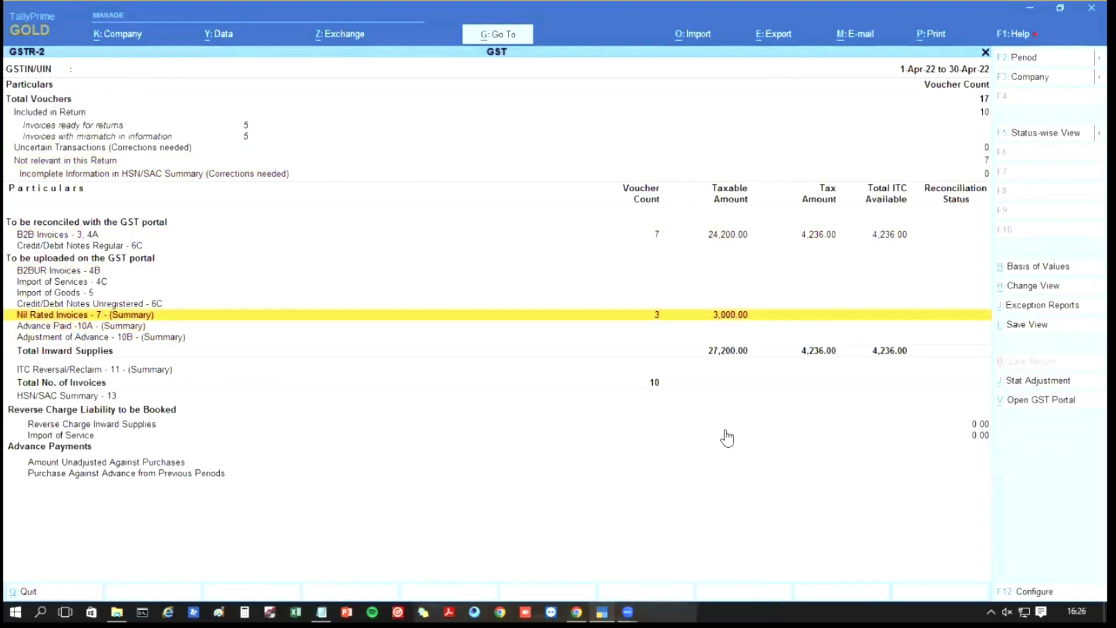
key("Return")
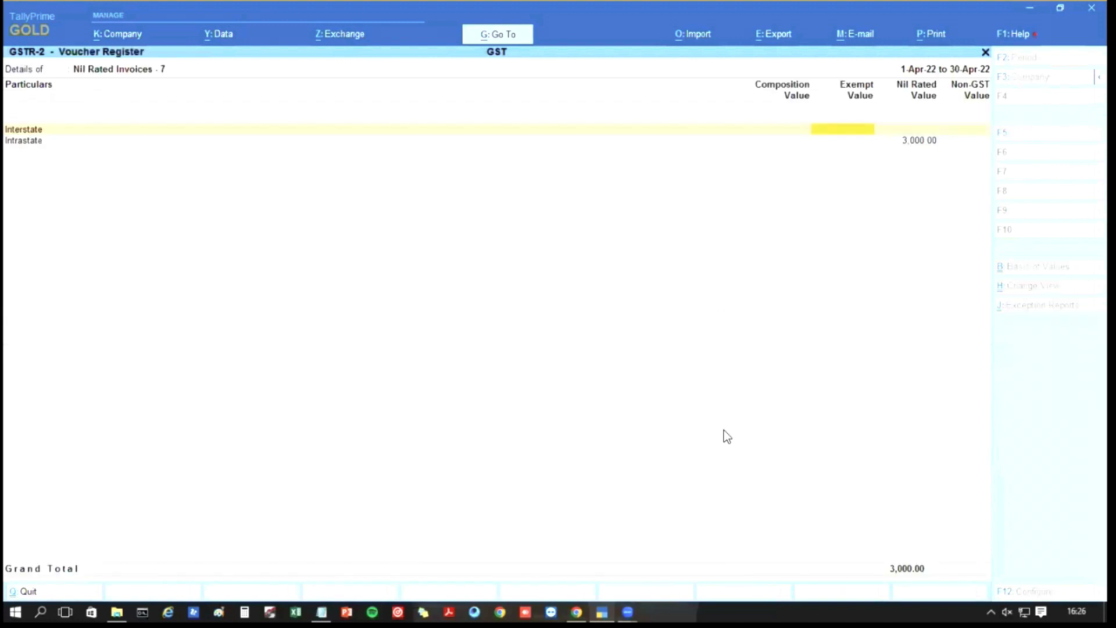
key("Escape")
Leave GSTR-2, open the GSTR-3B report and look over its voucher counts.
key("Escape")
key("Down")
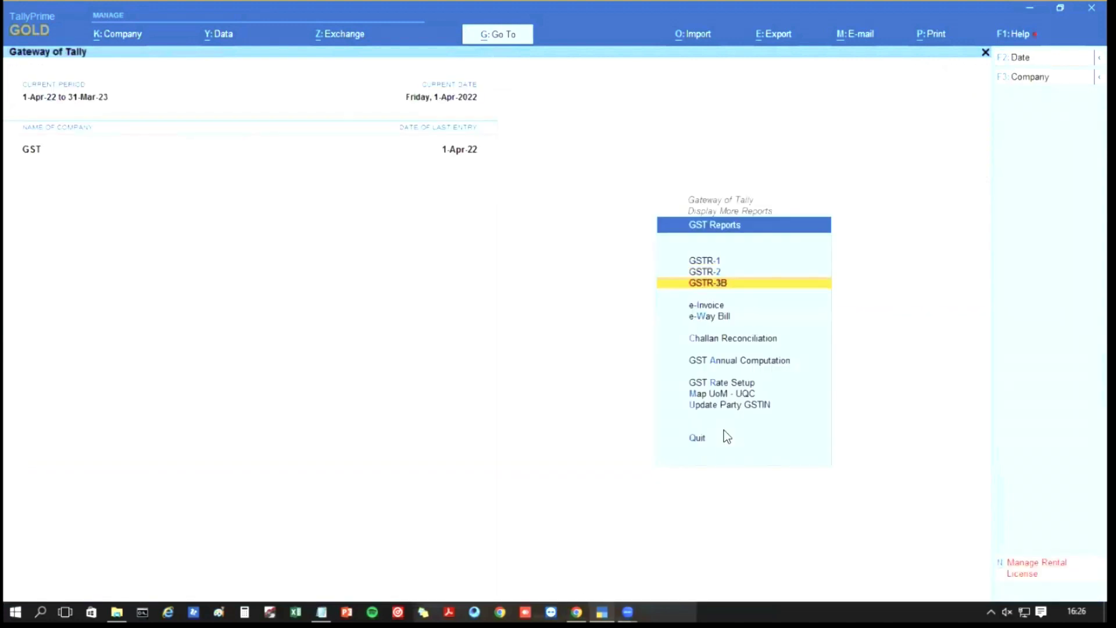
key("Return")
key("Down")
key("Down")
key("Down")
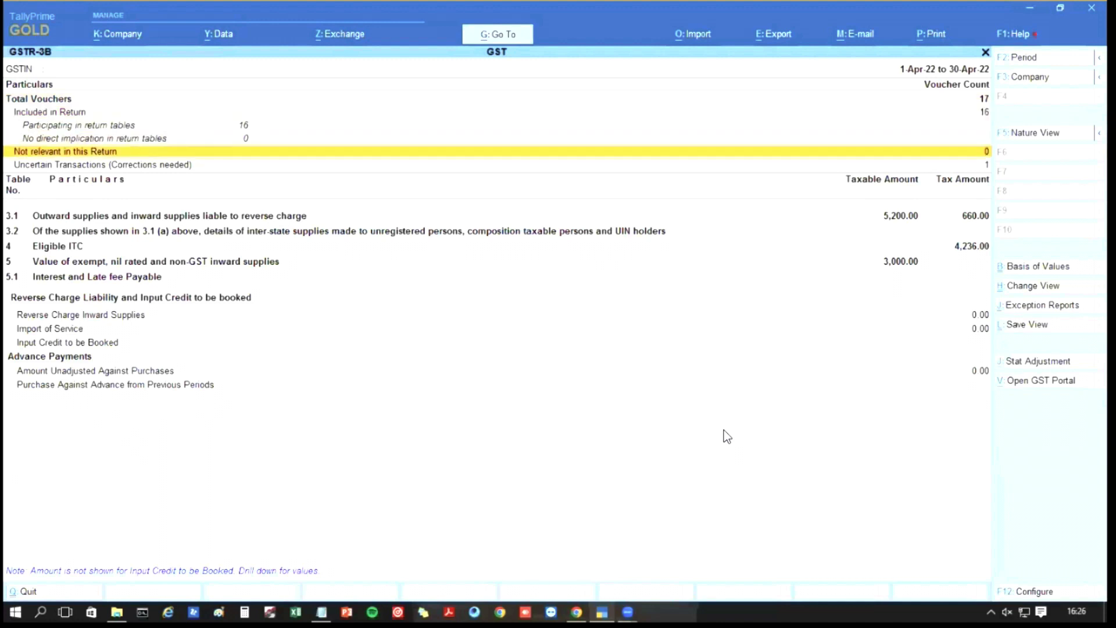
Open the breakdown of vouchers included in the GSTR-3B return and view the sales vouchers.
key("Up")
key("Up")
key("Up")
key("Up")
key("Return")
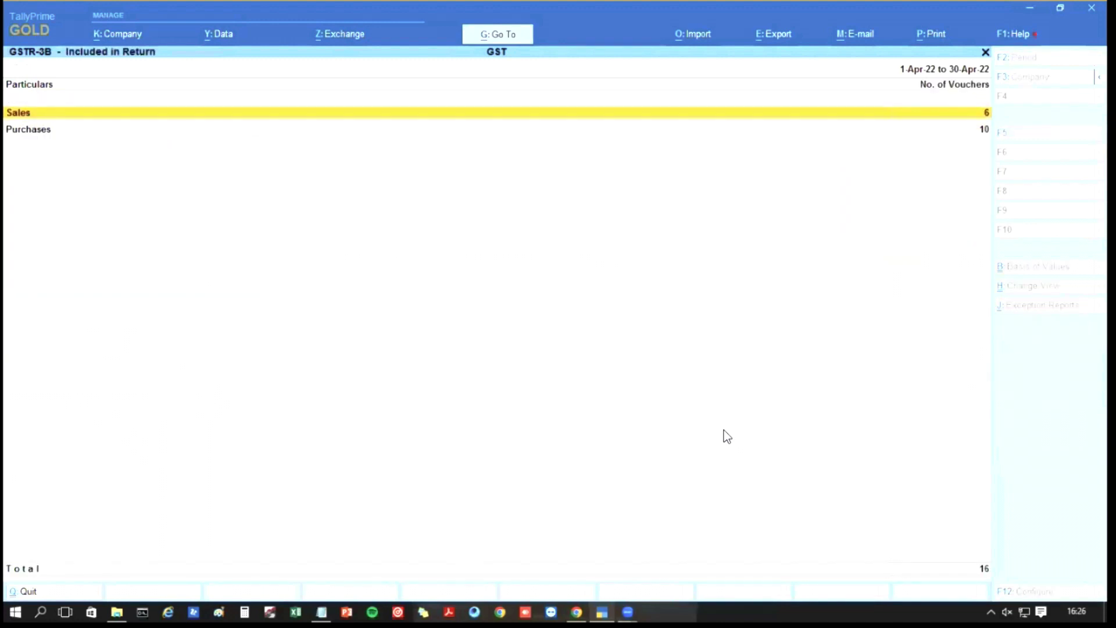
key("Return")
key("Escape")
View the purchase vouchers included in the return and go back to the GSTR-3B summary.
key("Down")
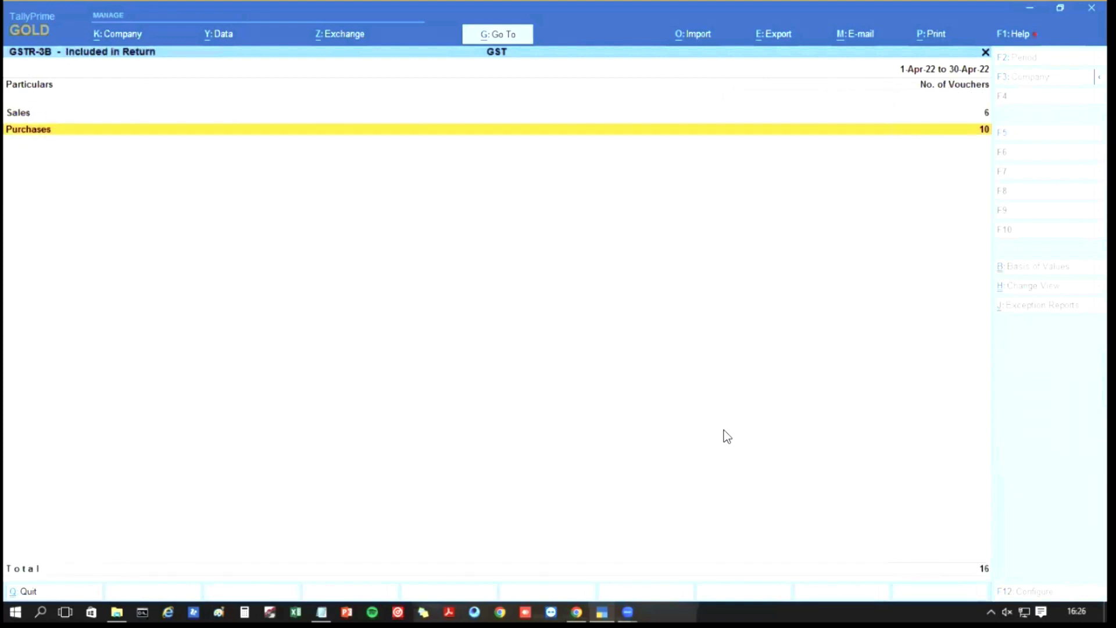
key("Return")
key("Escape")
key("Escape")
Look down the GSTR-3B summary rows and exit the reports back to the Gateway of Tally.
key("Down")
key("Down")
key("Down")
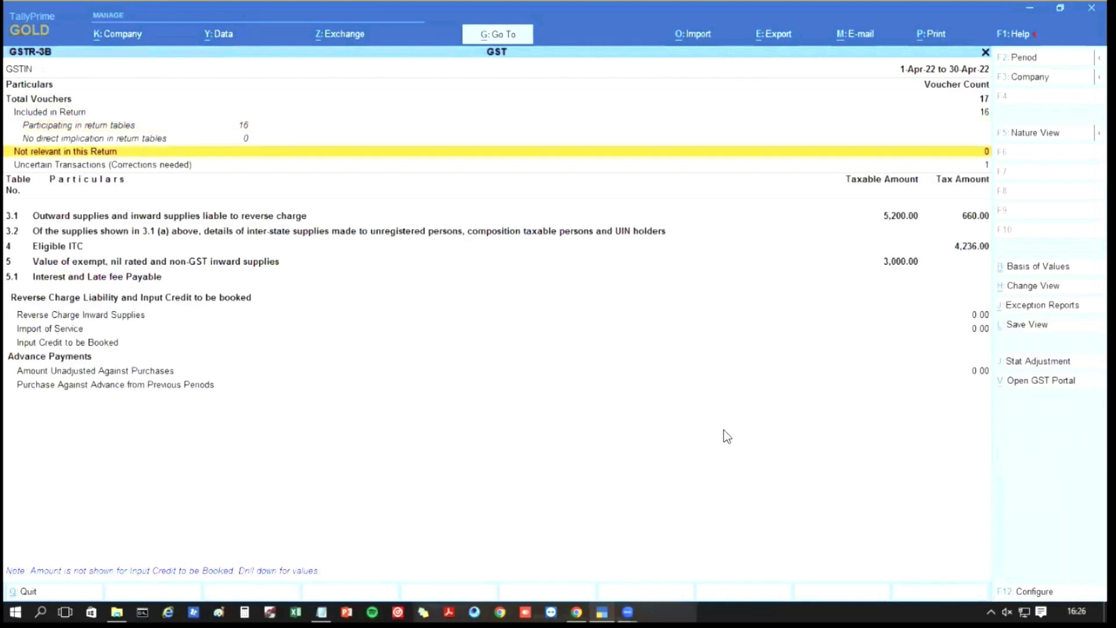
key("Down")
key("Down")
key("Down")
key("Escape")
key("Escape")
key("Escape")
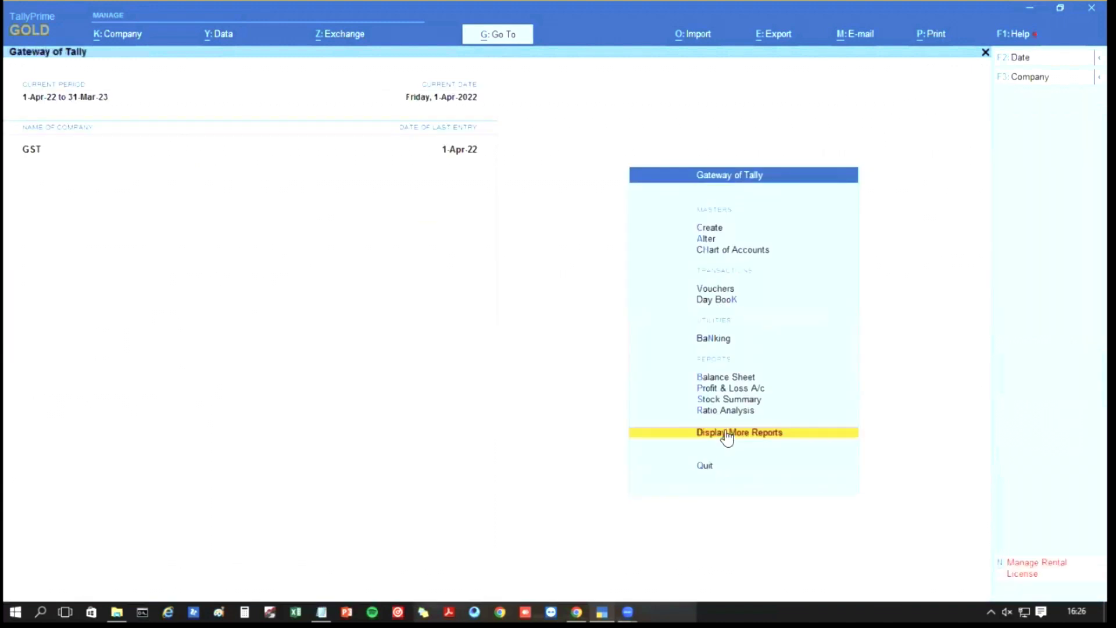